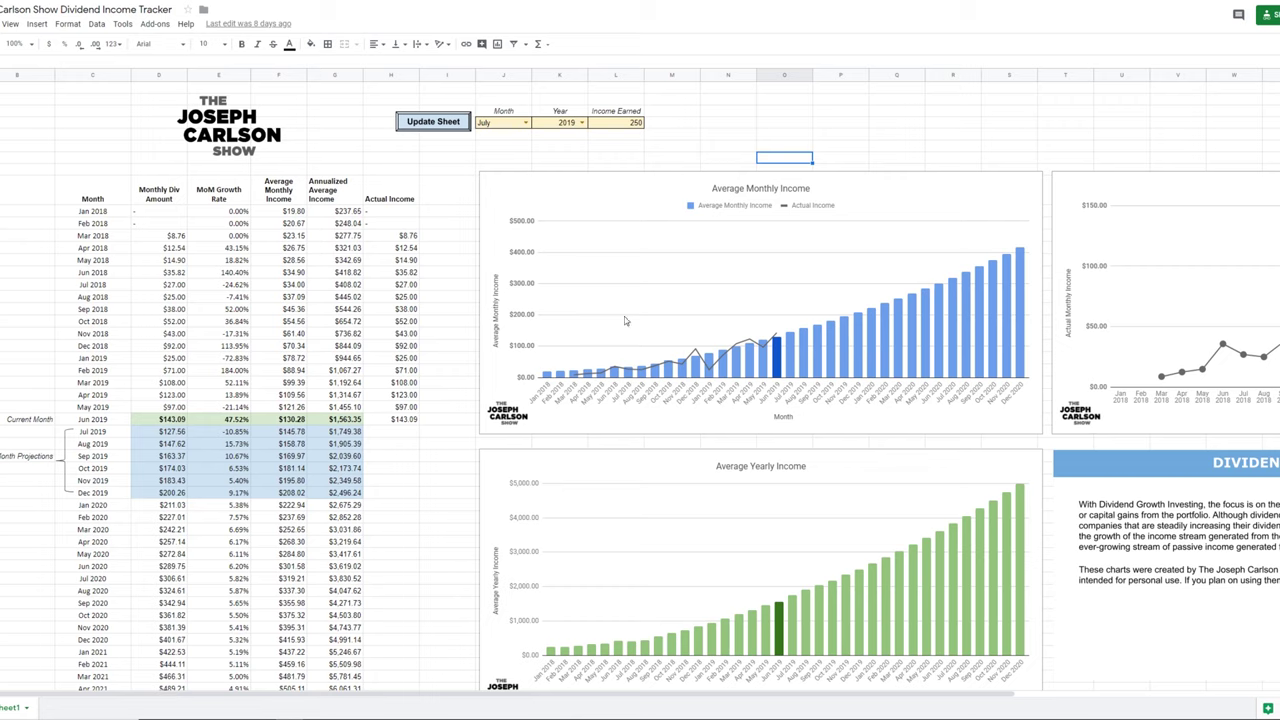
# Look over the dividend income tracker, examining the monthly table, the average income charts and the Actual Monthly Income chart
pyautogui.hscroll(5, 696, 311)
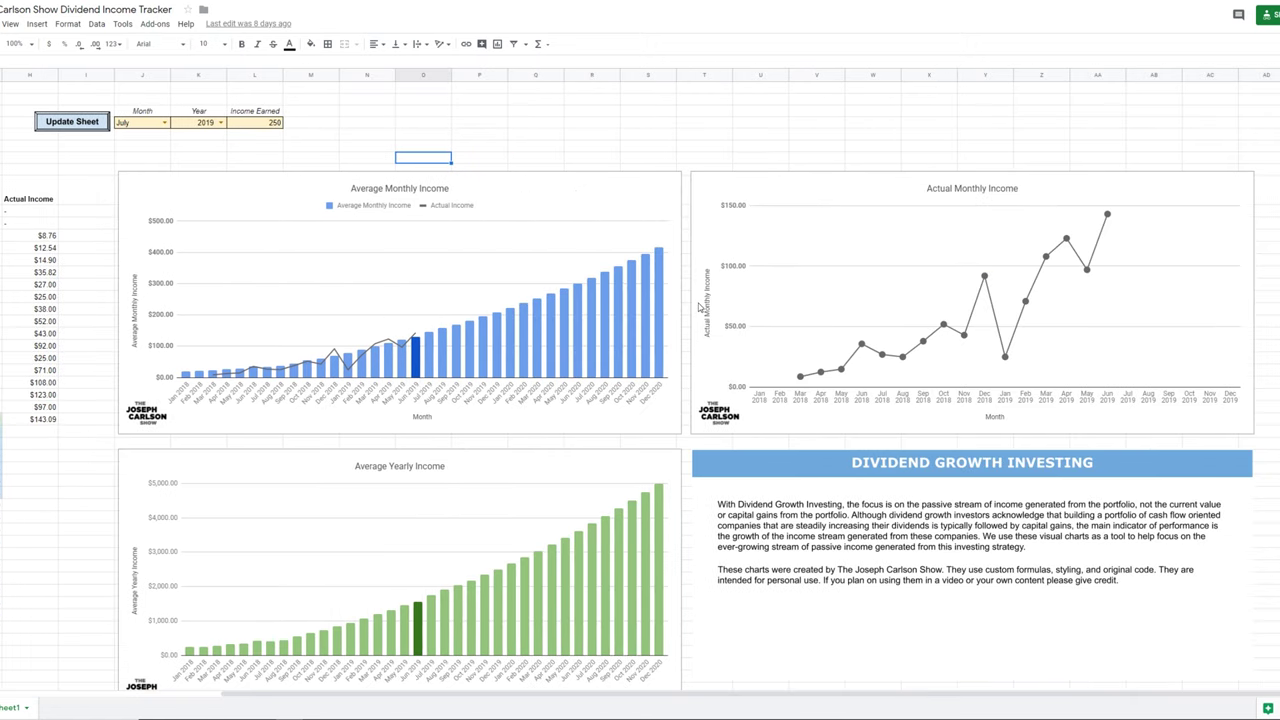
pyautogui.hscroll(-5, 700, 308)
pyautogui.click(656, 160)
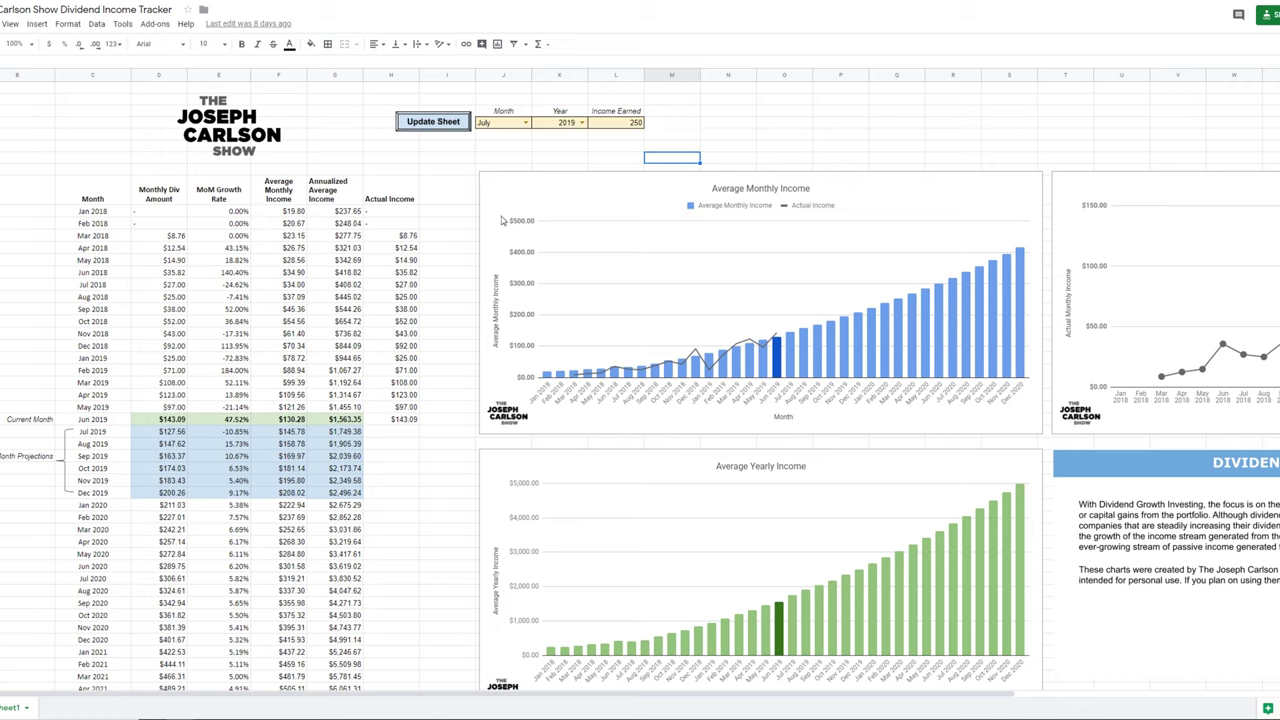
pyautogui.press('Right')
pyautogui.press('Right')
pyautogui.press('Up')
pyautogui.press('Up')
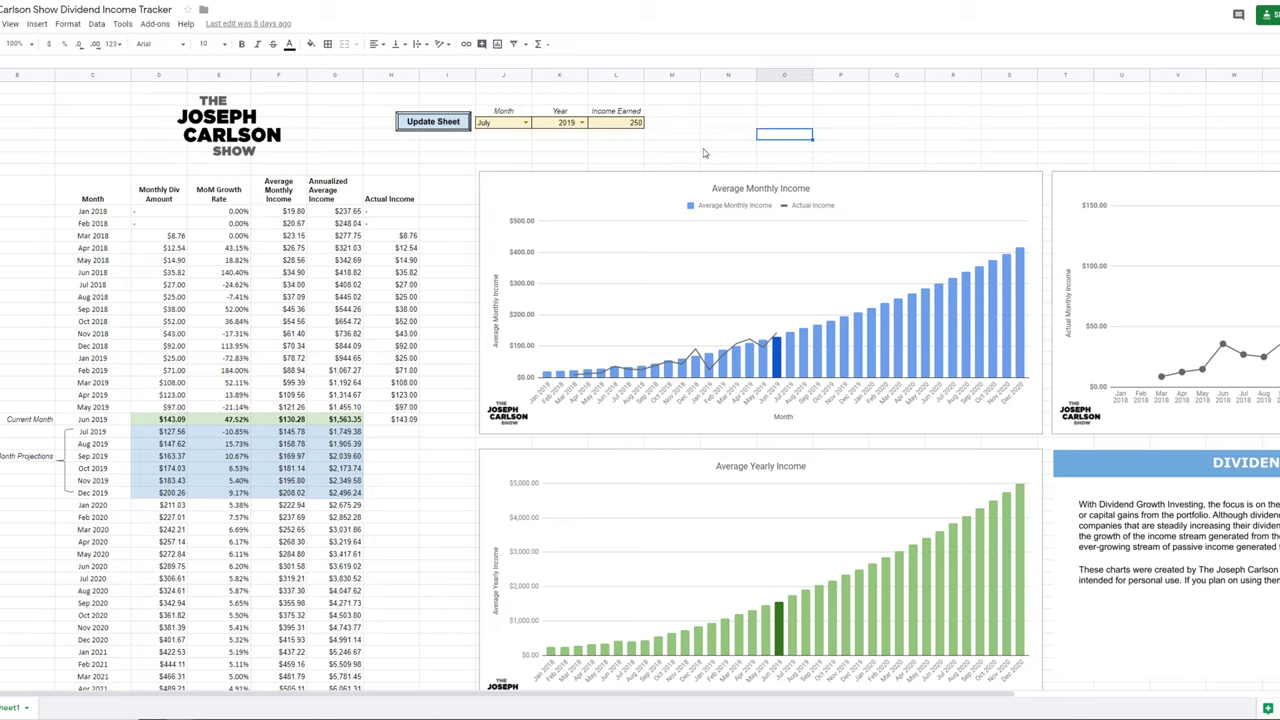
pyautogui.click(754, 112)
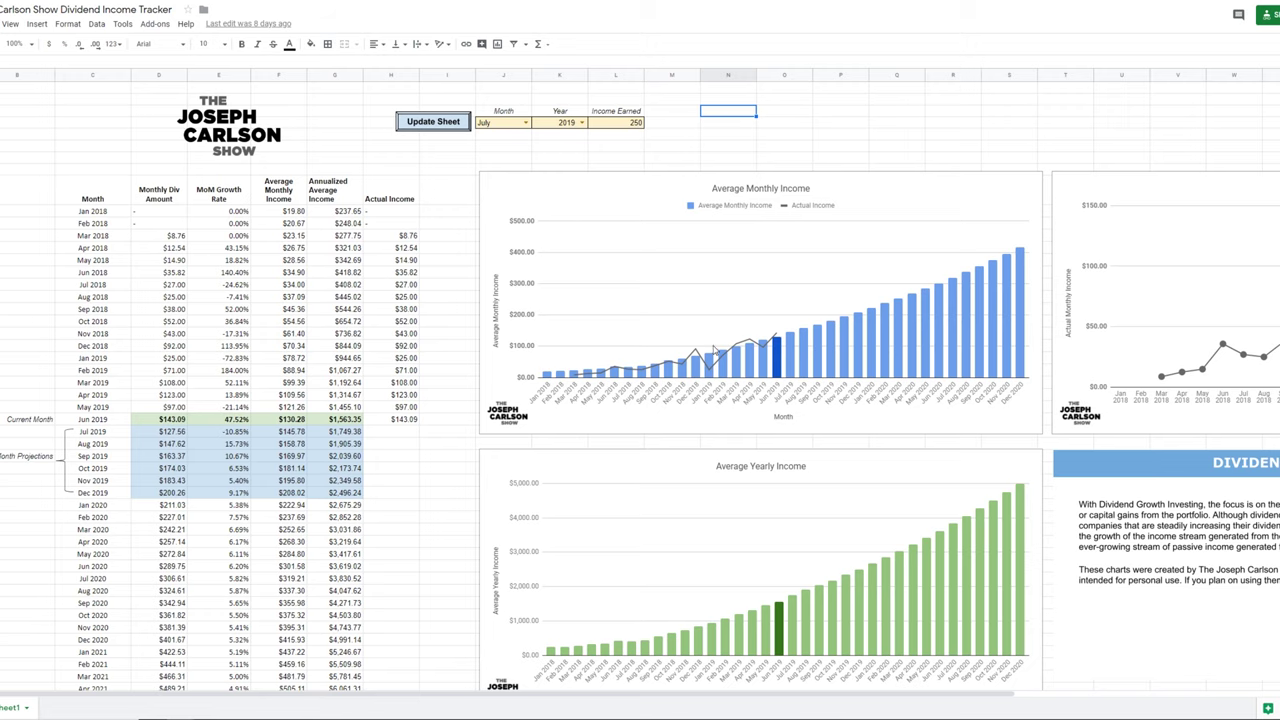
pyautogui.hscroll(5, 704, 329)
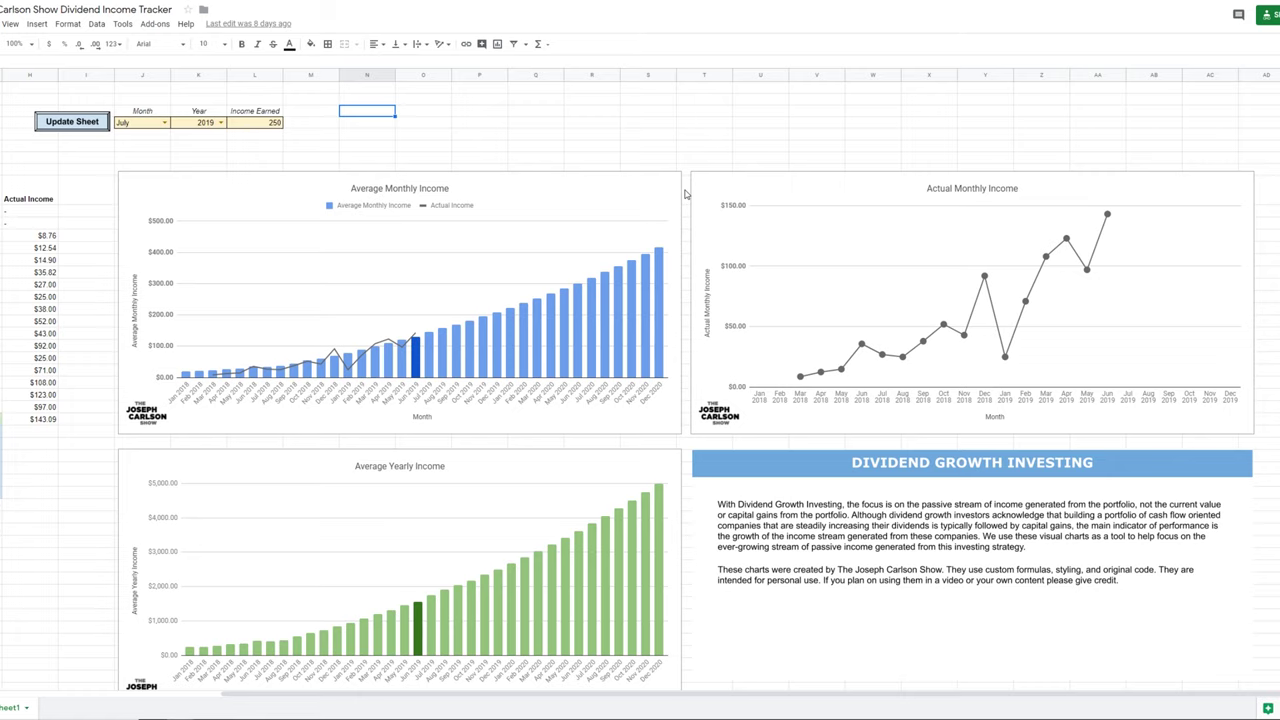
pyautogui.hscroll(-5, 695, 278)
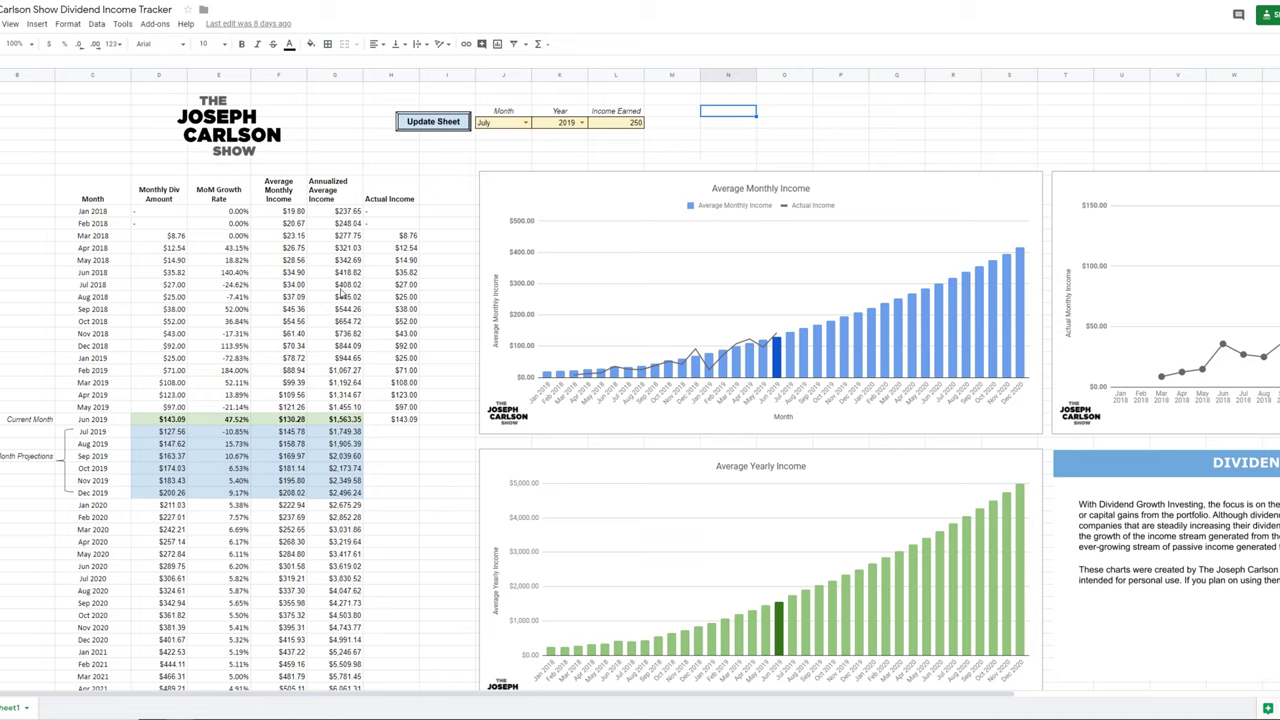
pyautogui.press('Left')
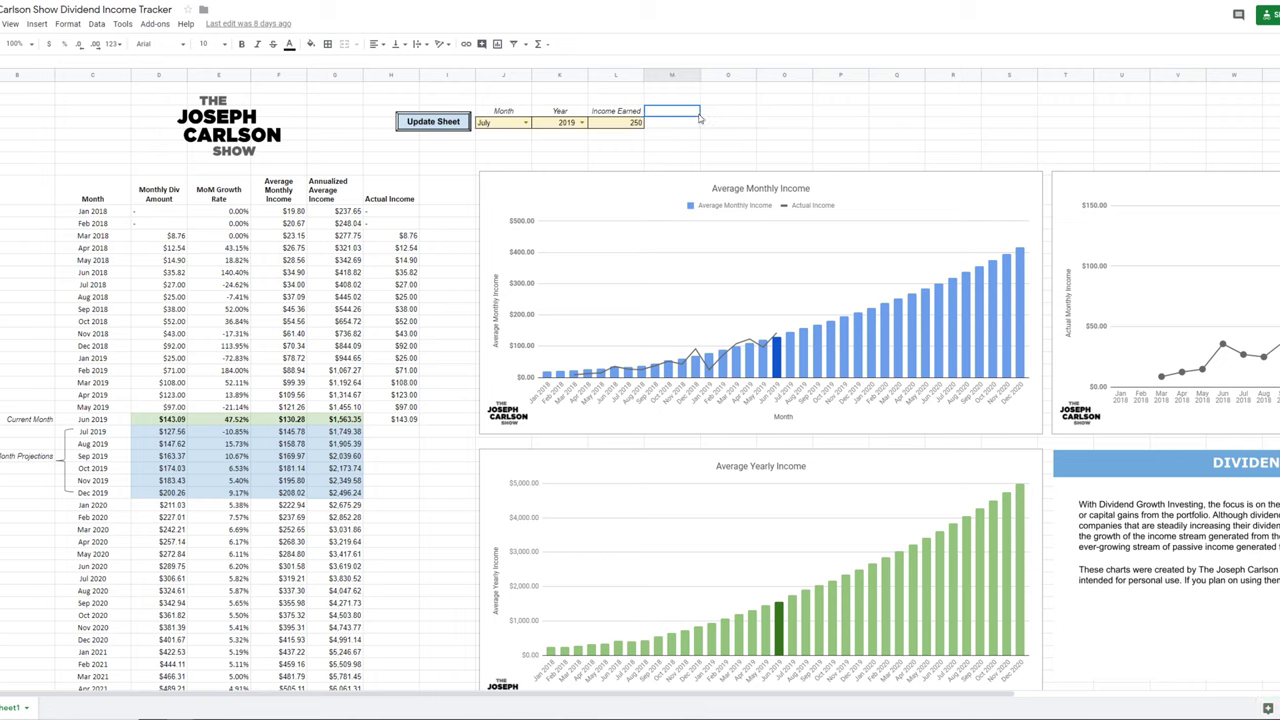
pyautogui.press('Right')
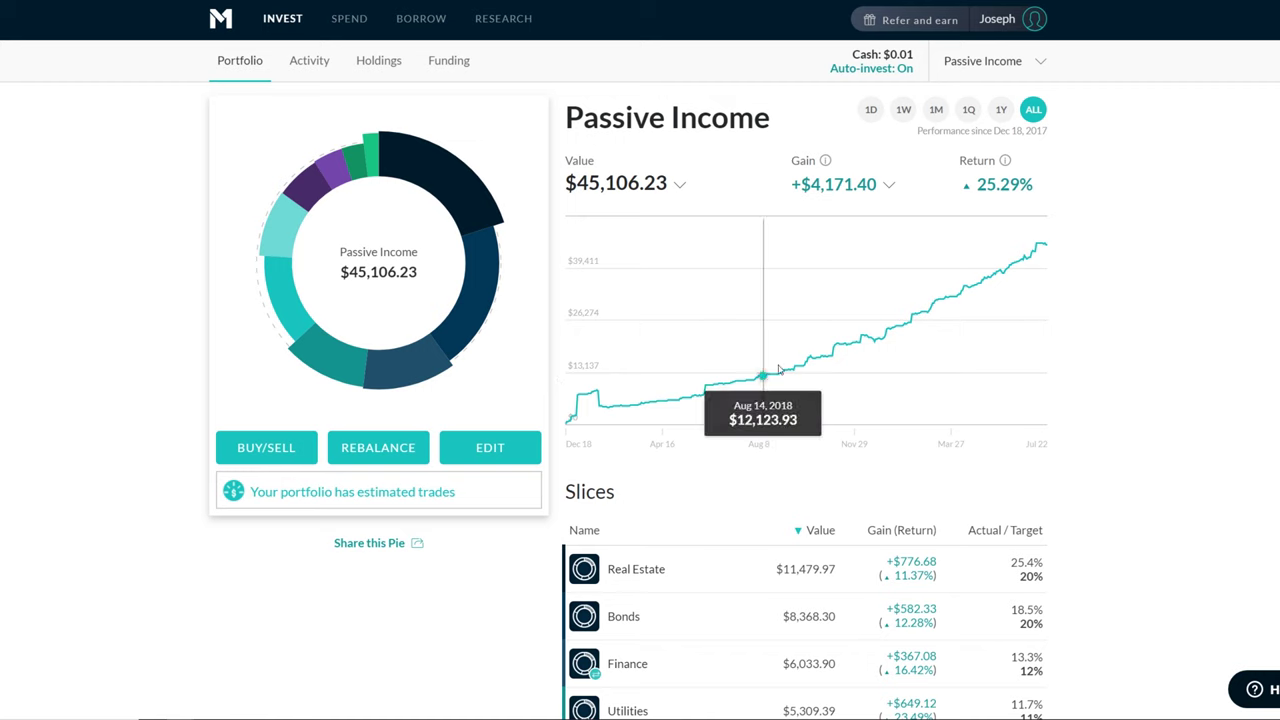
# Switch to M1 Finance and review the values, returns and target allocations of the Passive Income portfolio's slices
pyautogui.scroll(-5, 890, 525)
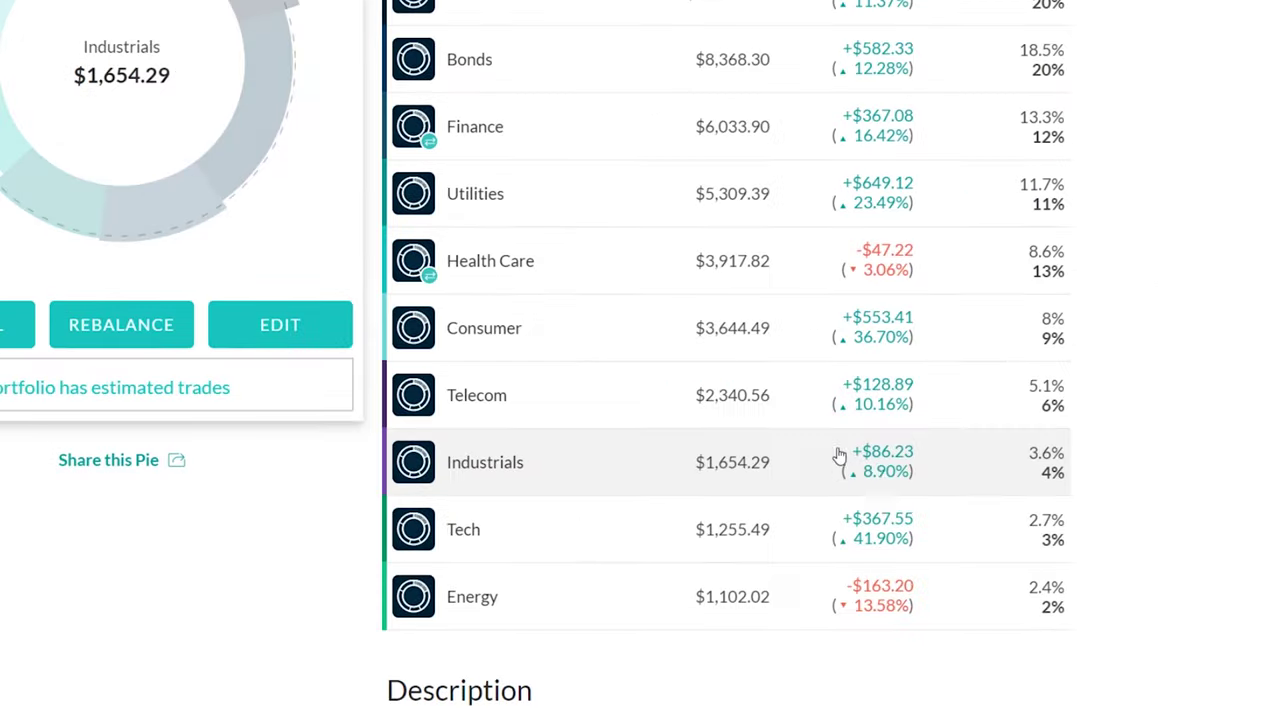
pyautogui.scroll(3, 840, 456)
pyautogui.scroll(-2, 800, 497)
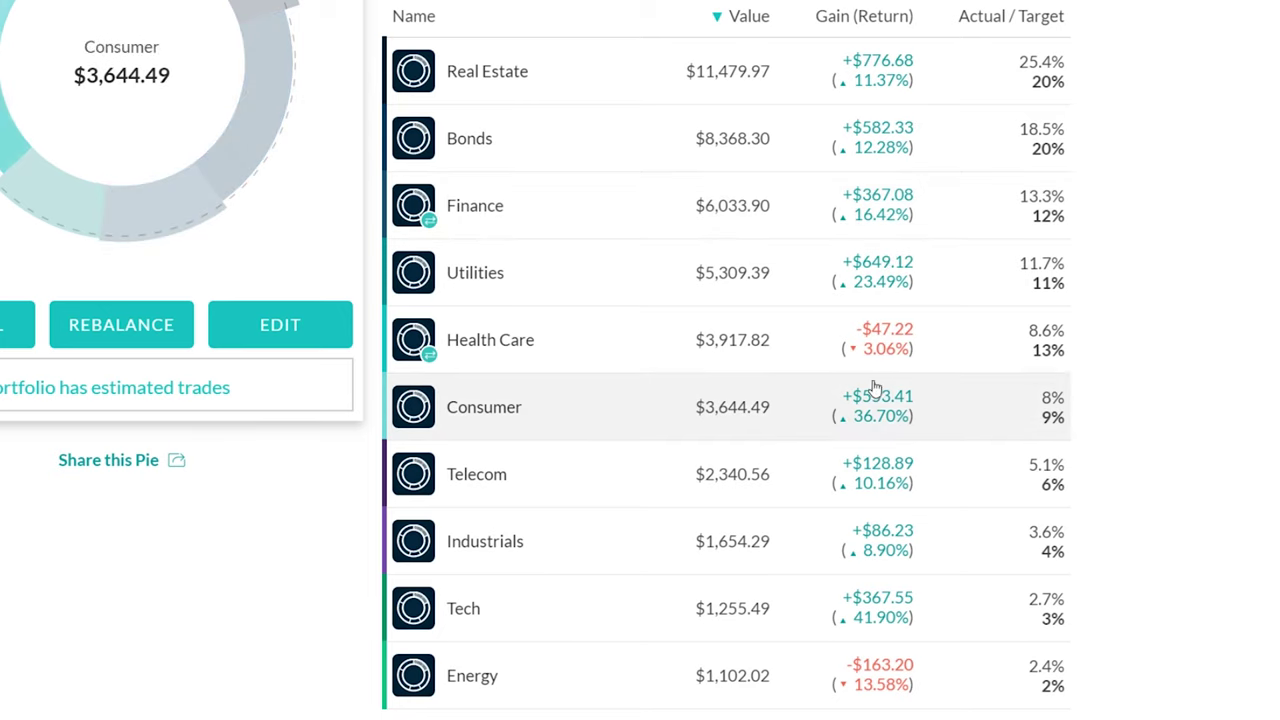
pyautogui.scroll(8, 940, 555)
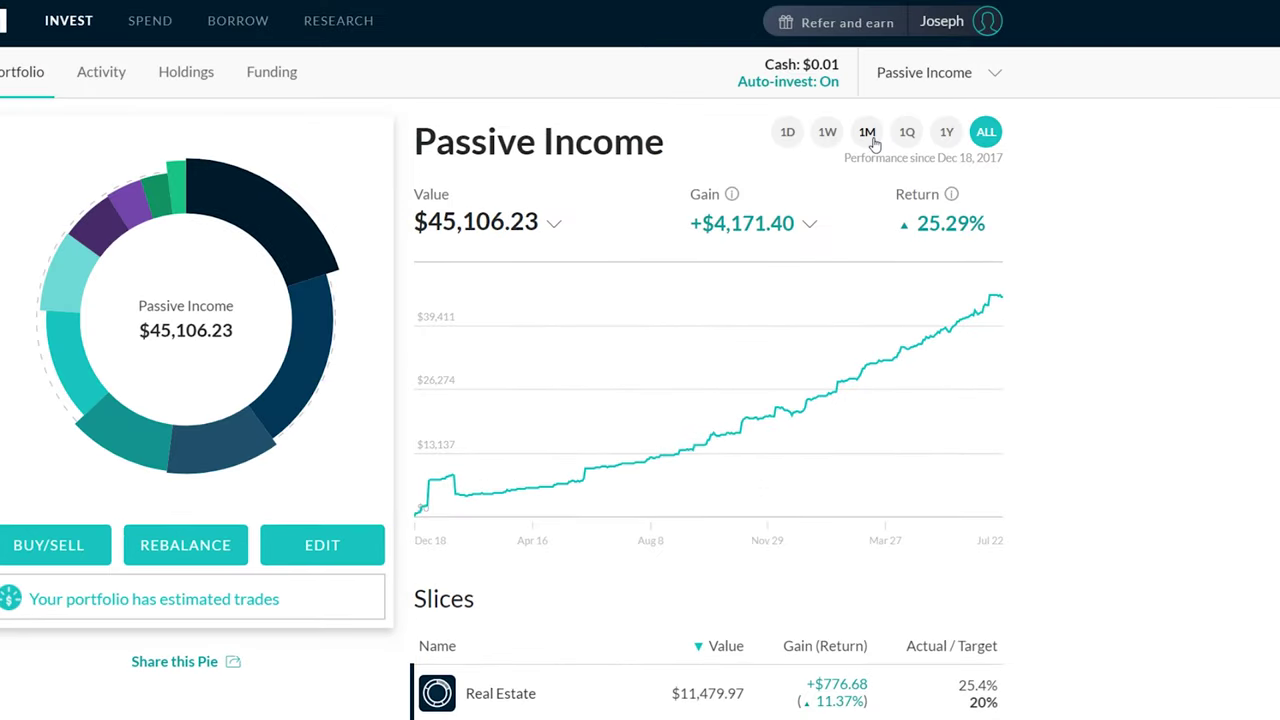
# Show the portfolio's one-month performance and inspect the market gains in its gain breakdown
pyautogui.click(870, 138)
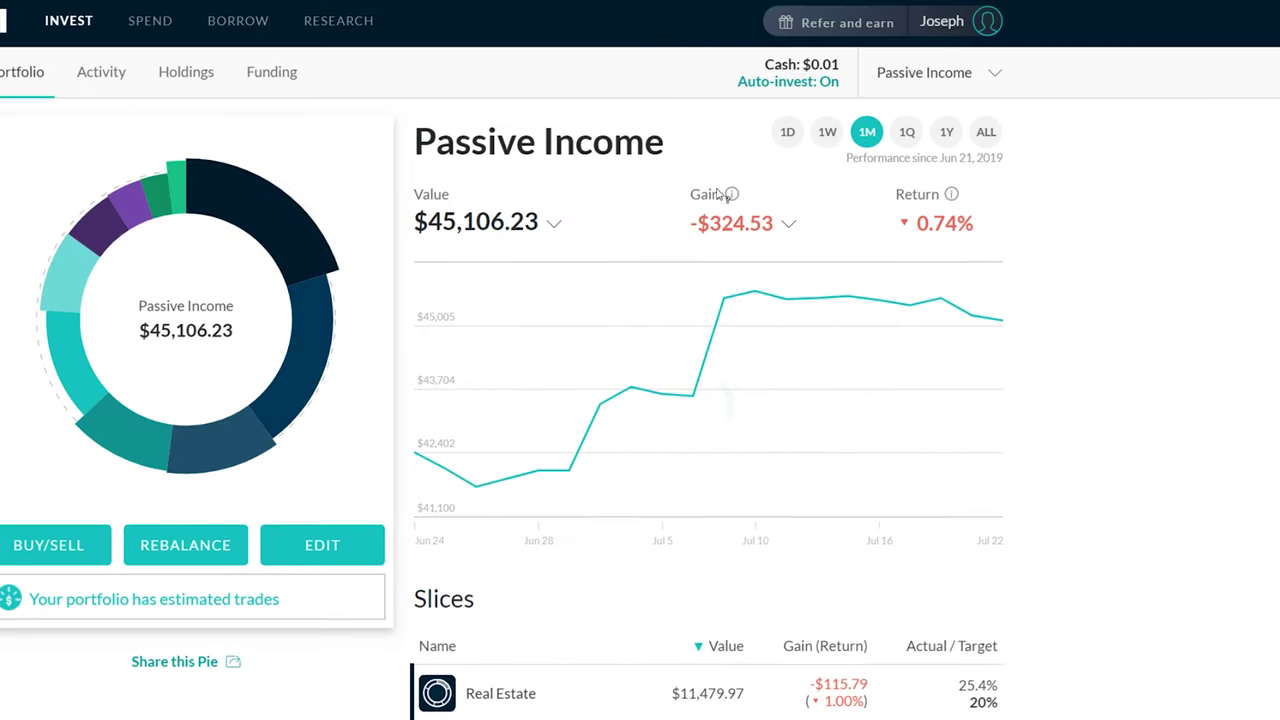
pyautogui.moveTo(720, 226); pyautogui.dragTo(903, 211)
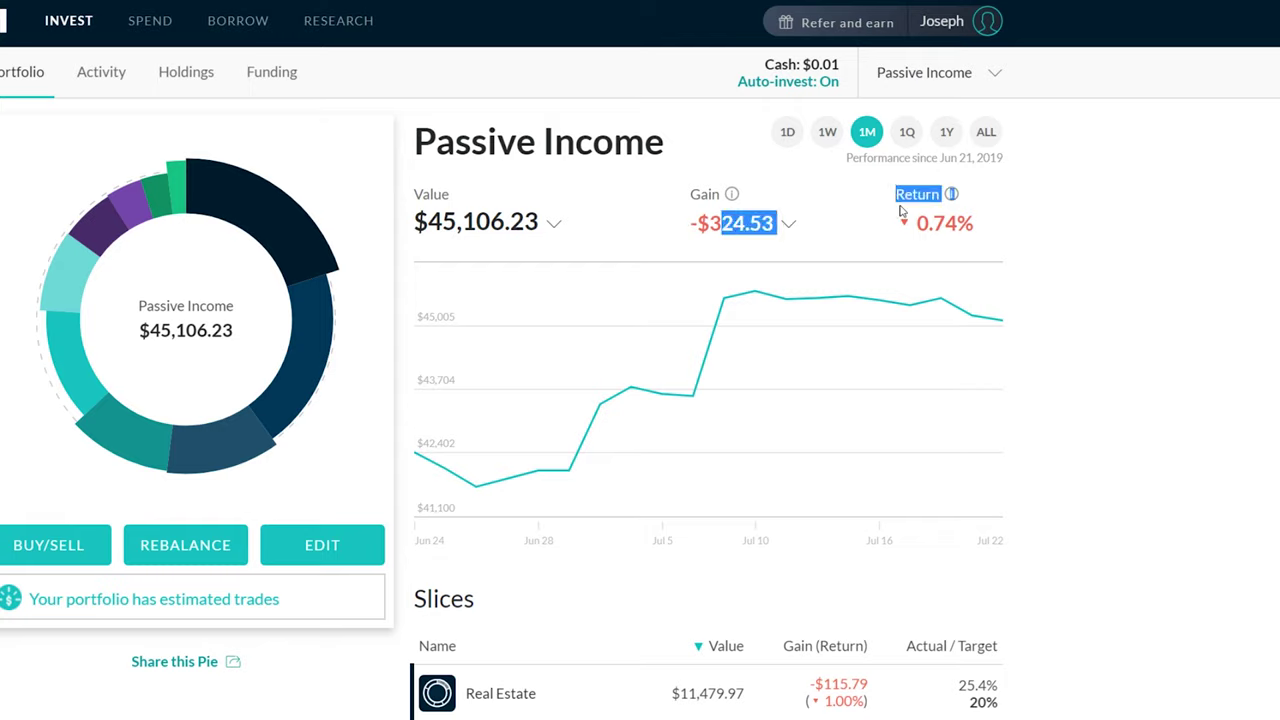
pyautogui.click(790, 231)
pyautogui.moveTo(720, 263); pyautogui.dragTo(792, 272)
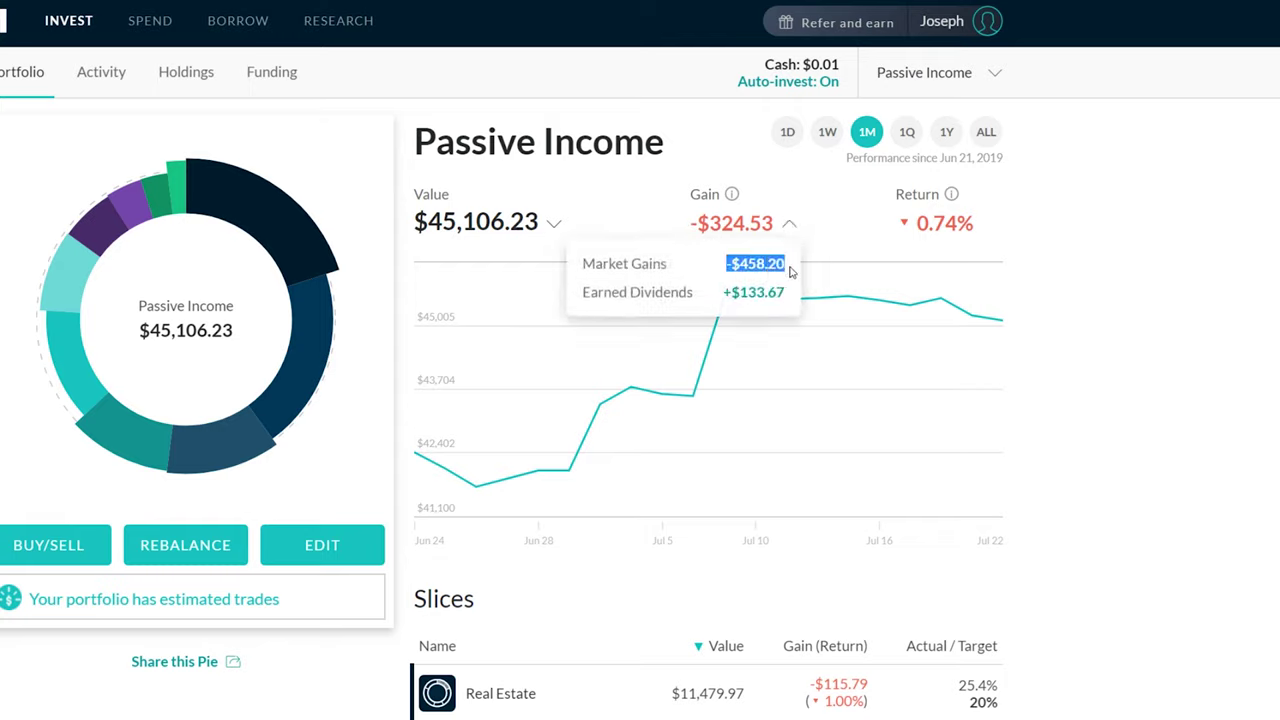
# Compare the portfolio's performance over one week, one quarter and all time, and inspect the all-time gain breakdown
pyautogui.click(827, 133)
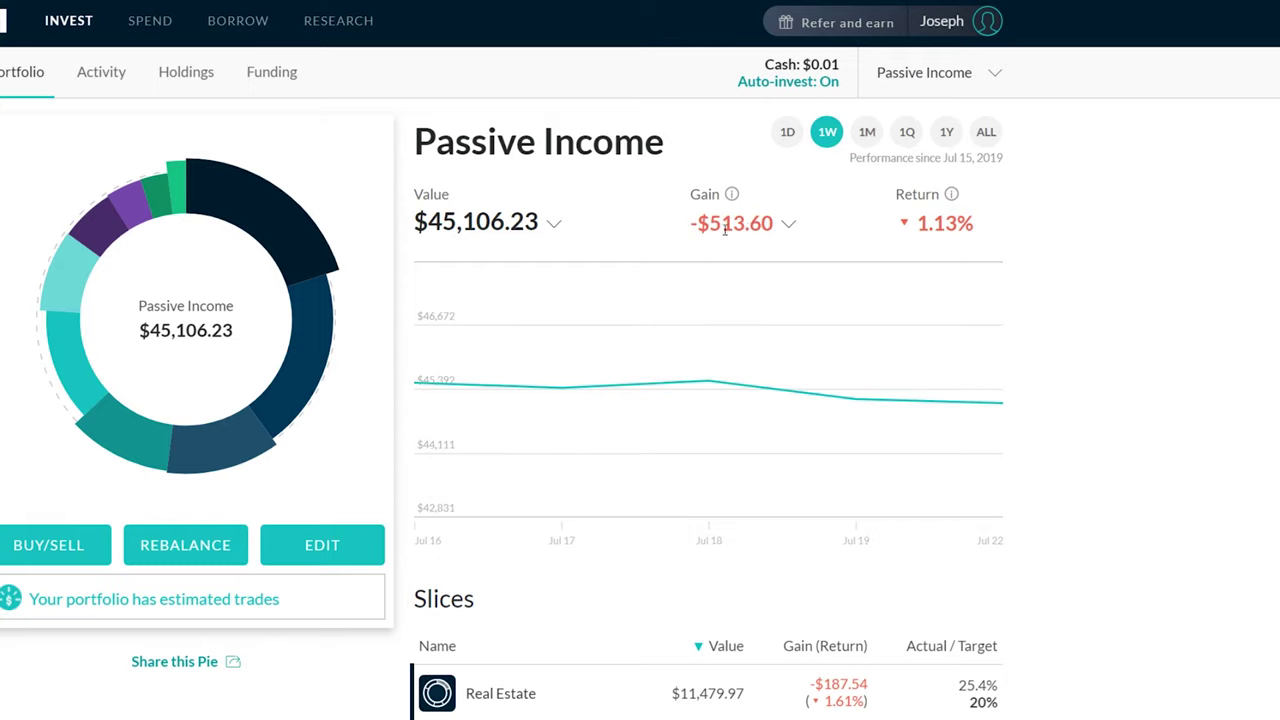
pyautogui.click(907, 132)
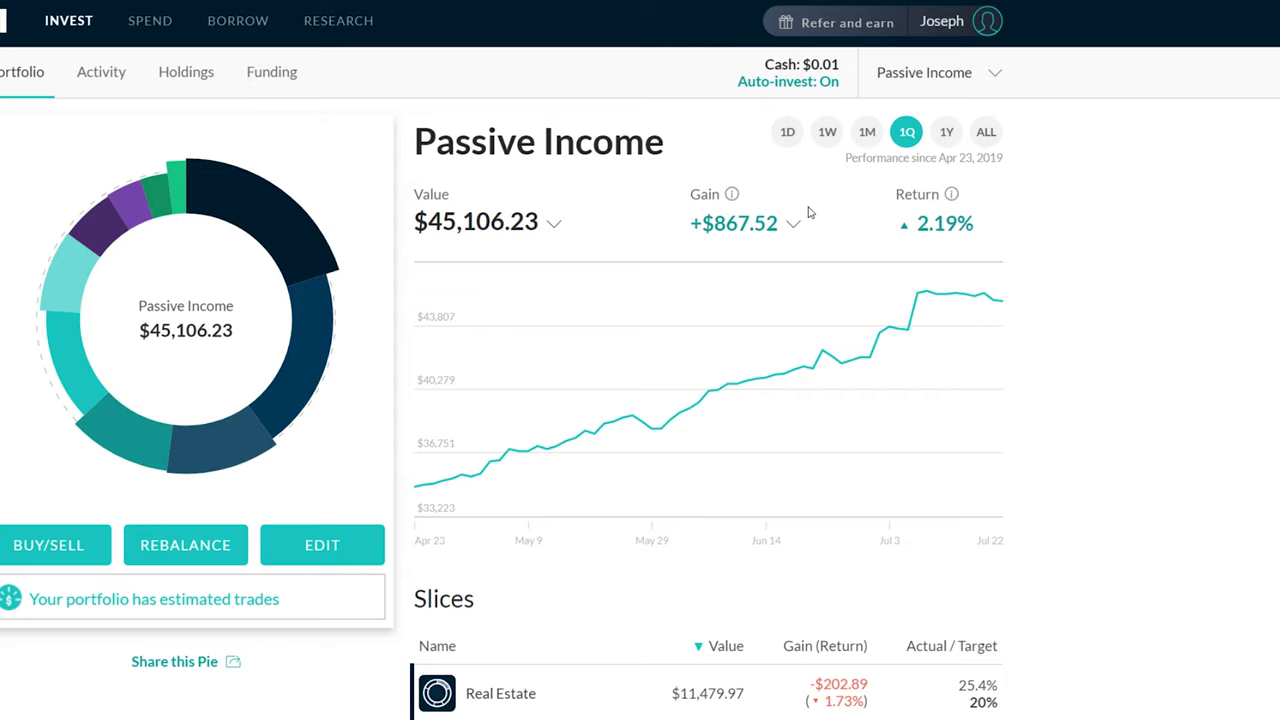
pyautogui.click(985, 134)
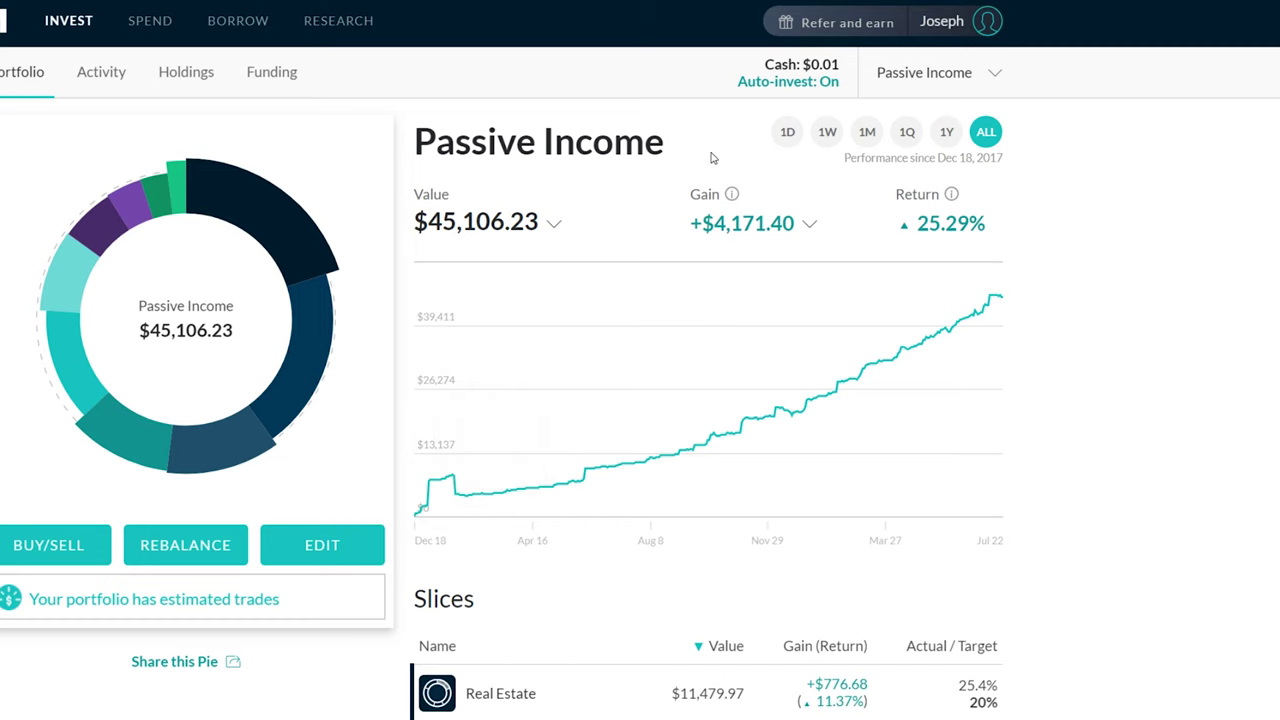
pyautogui.click(745, 223)
pyautogui.moveTo(806, 265); pyautogui.dragTo(544, 289)
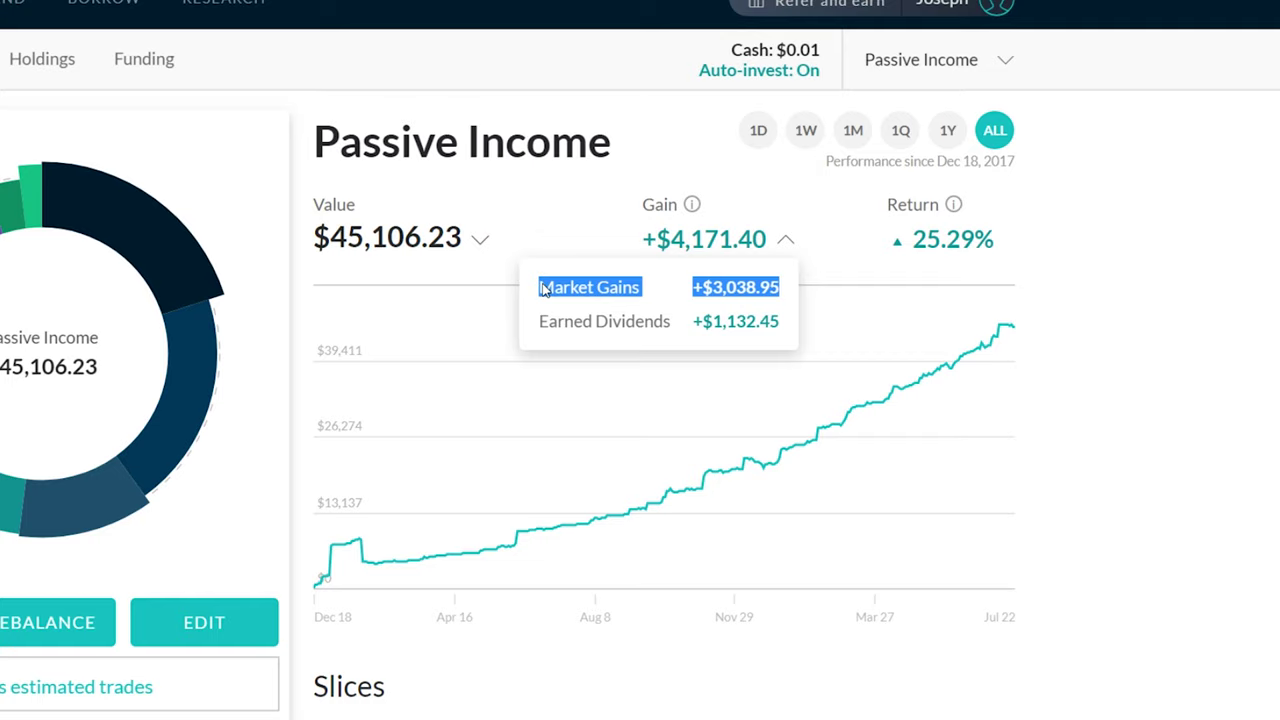
pyautogui.click(544, 289)
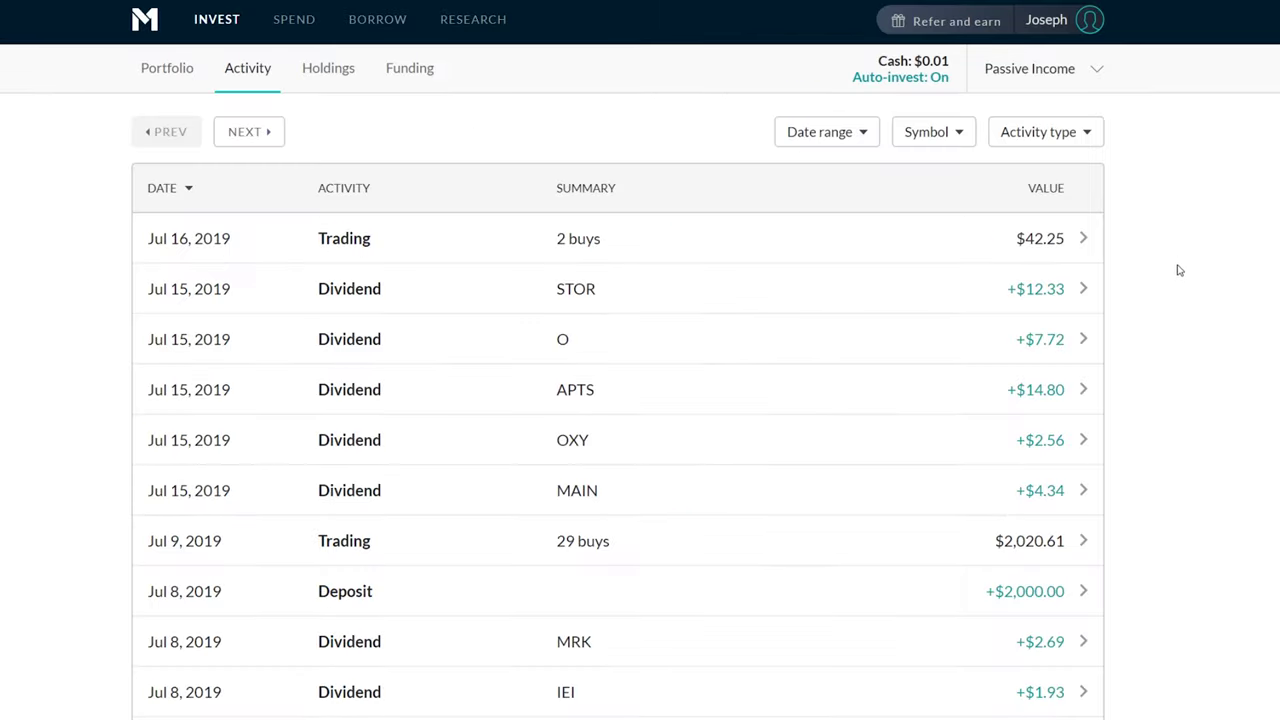
# Look through the portfolio's recent activity for July 2019 dividends, trades and deposits
pyautogui.scroll(-5, 1146, 300)
pyautogui.scroll(4, 320, 660)
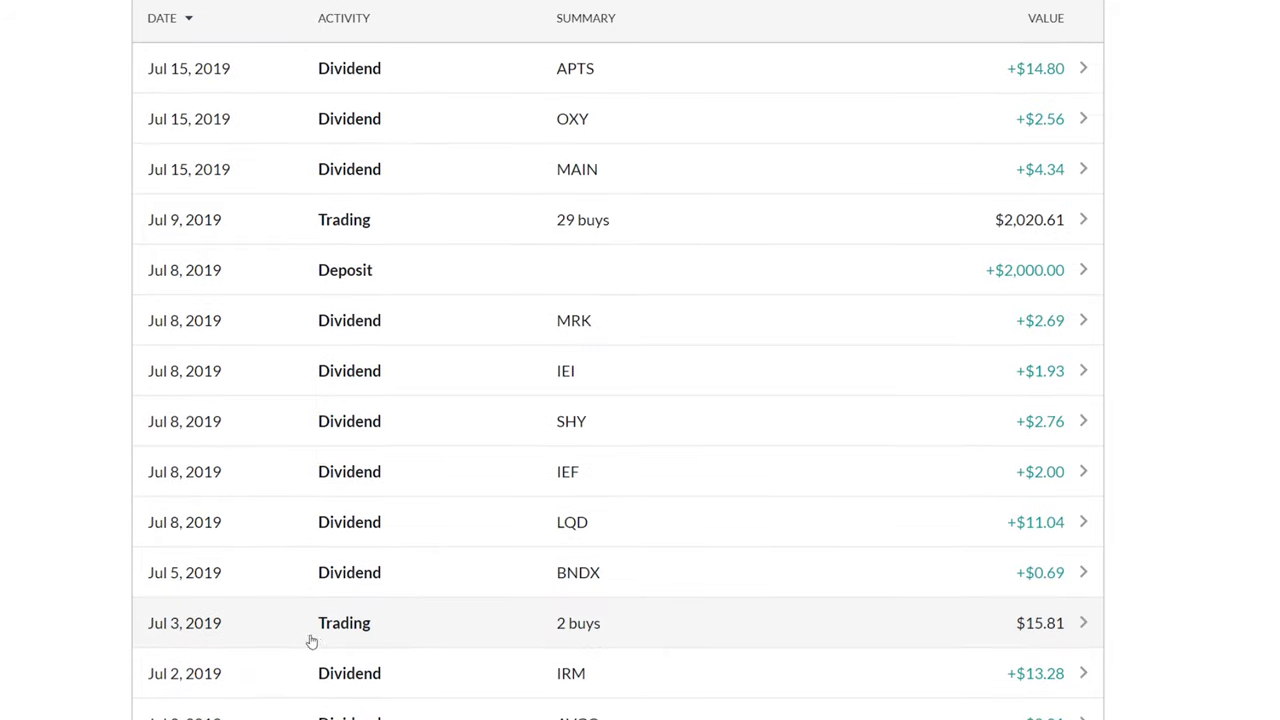
pyautogui.scroll(1, 266, 631)
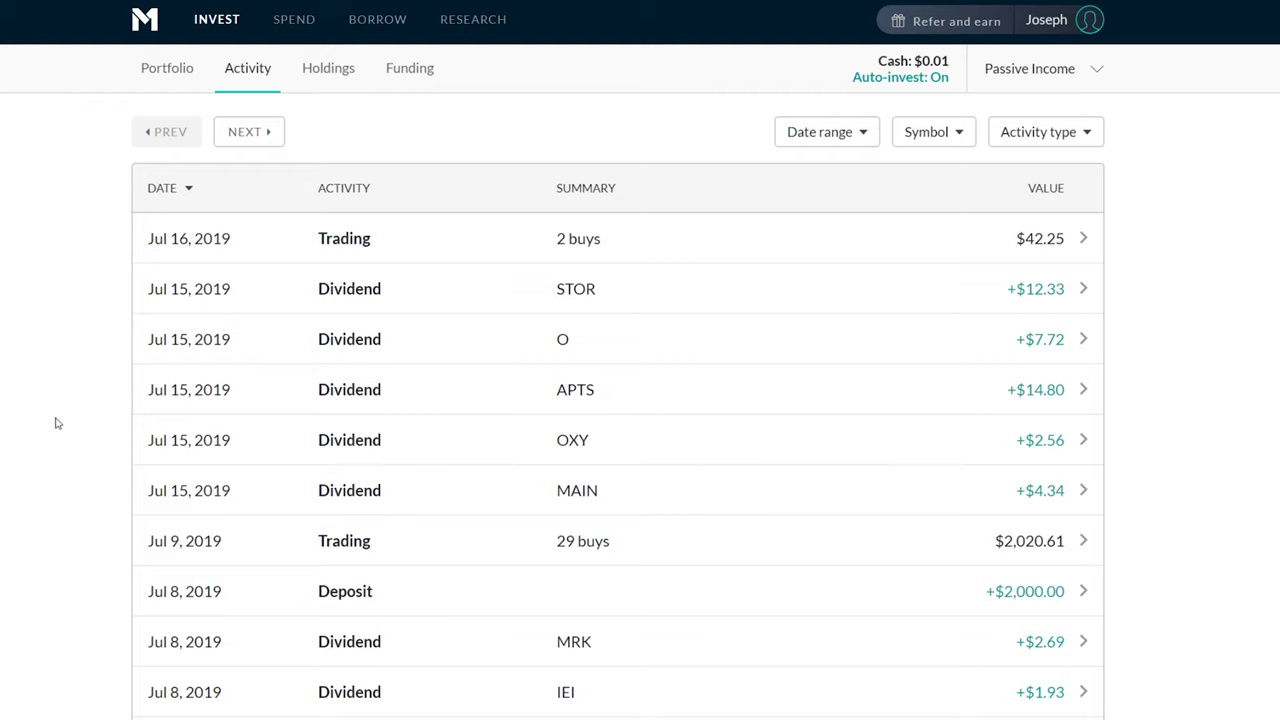
pyautogui.click(181, 86)
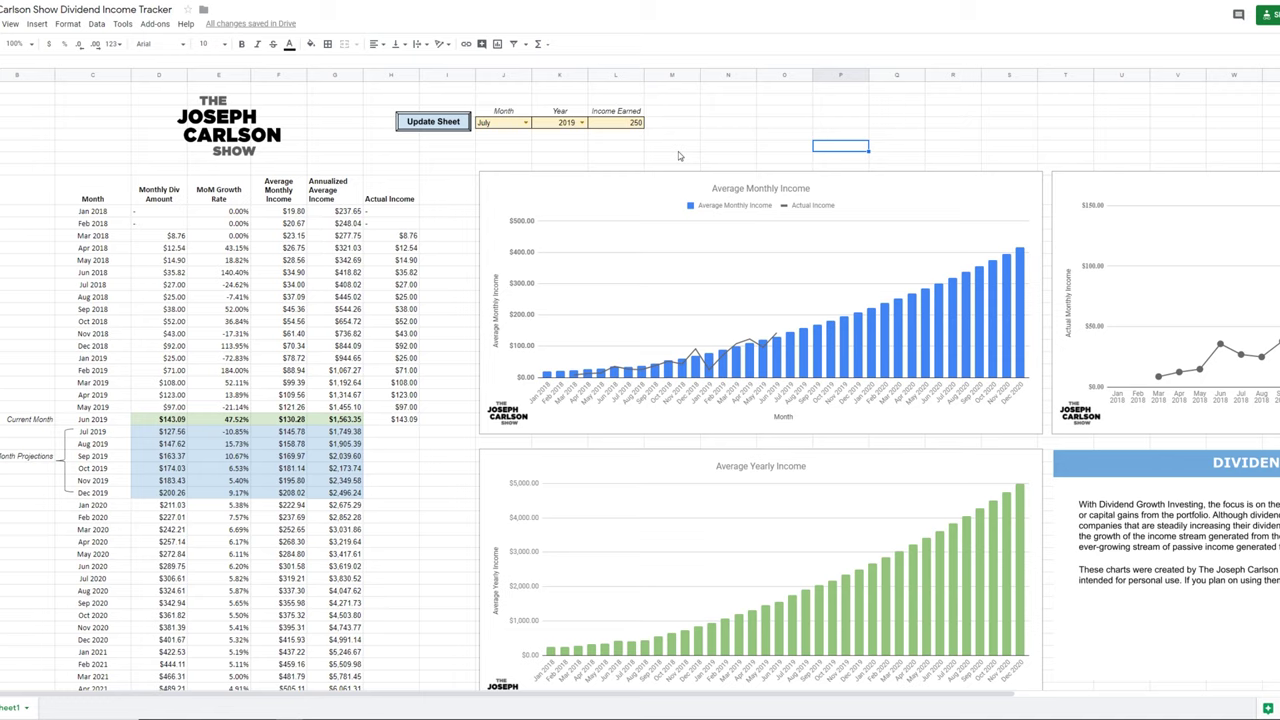
# Switch from the tracker to the YouTube video "How I View Investing" and look over its description and links
pyautogui.click(740, 114)
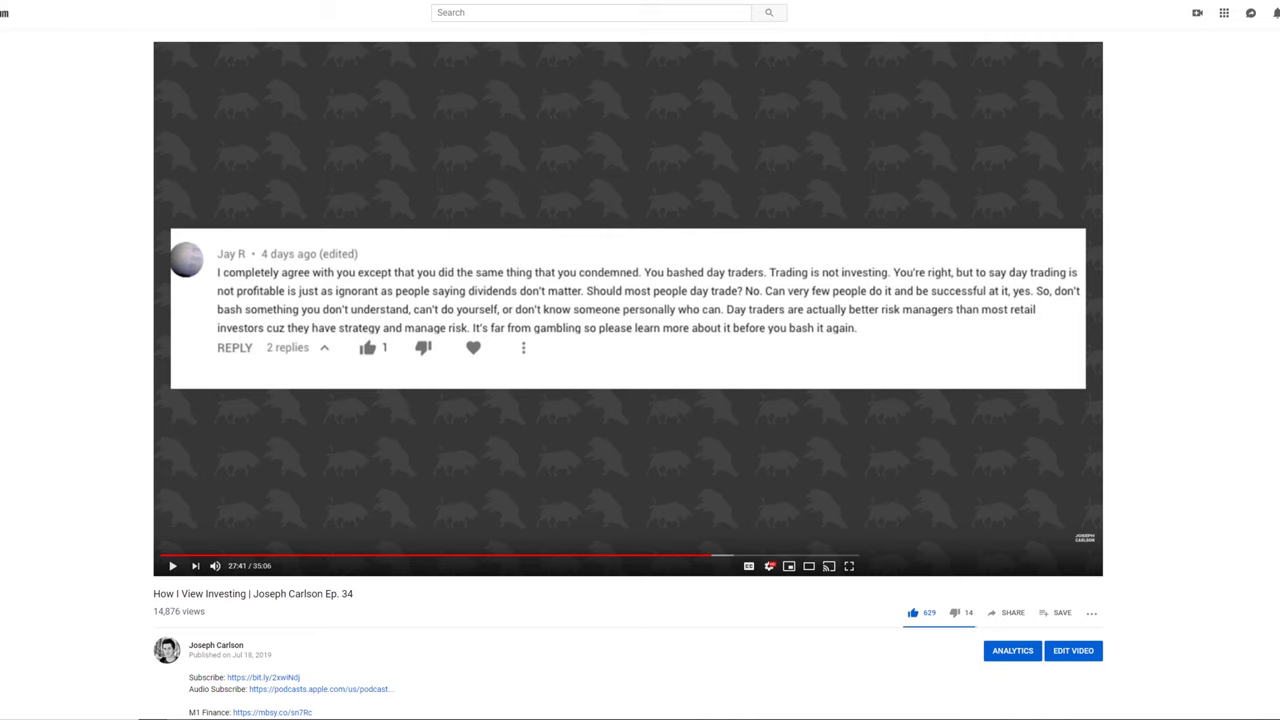
pyautogui.scroll(-3, 86, 310)
pyautogui.scroll(-2, 100, 320)
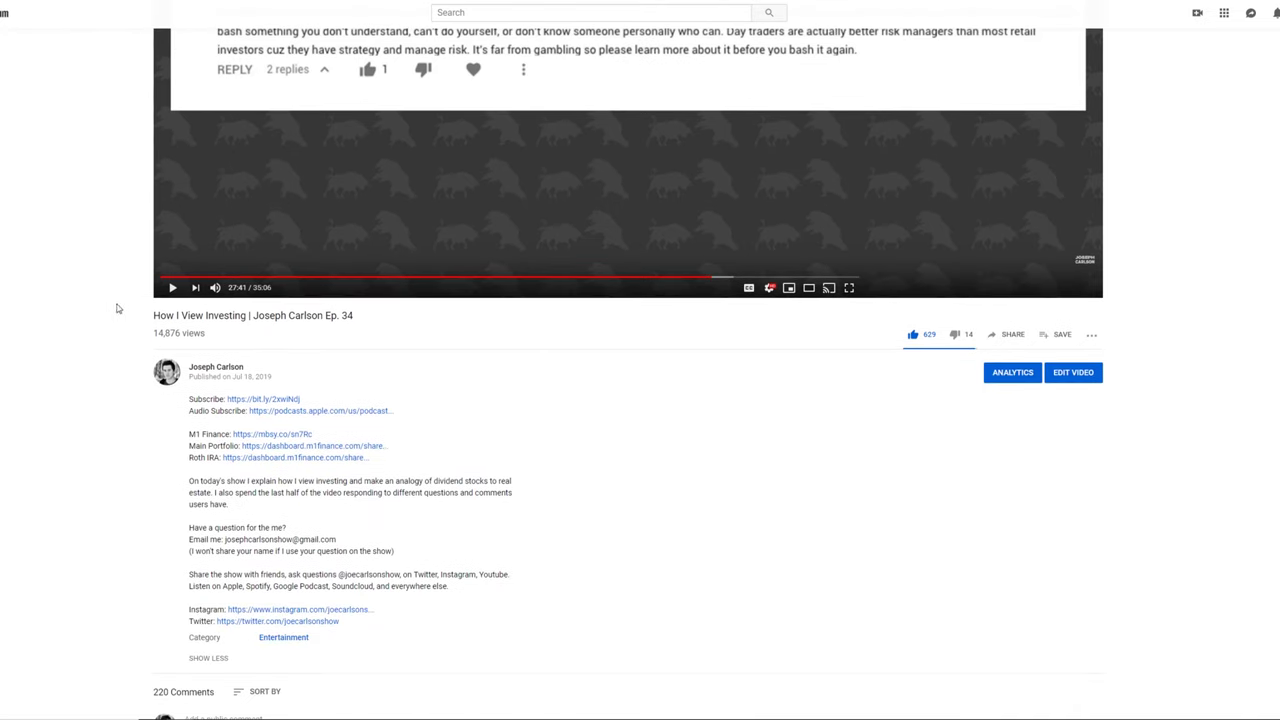
pyautogui.click(210, 658)
pyautogui.click(218, 440)
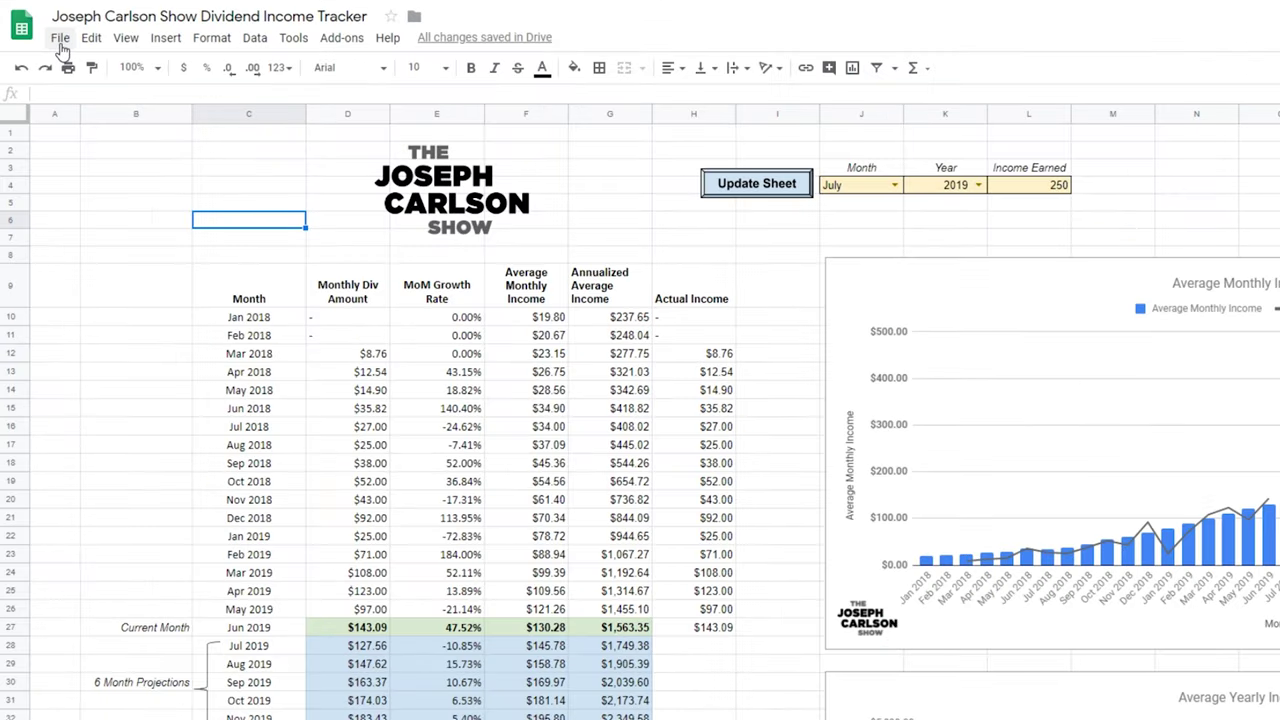
# Make a copy of the Dividend Income Tracker spreadsheet in My Drive, keeping the suggested name
pyautogui.click(60, 42)
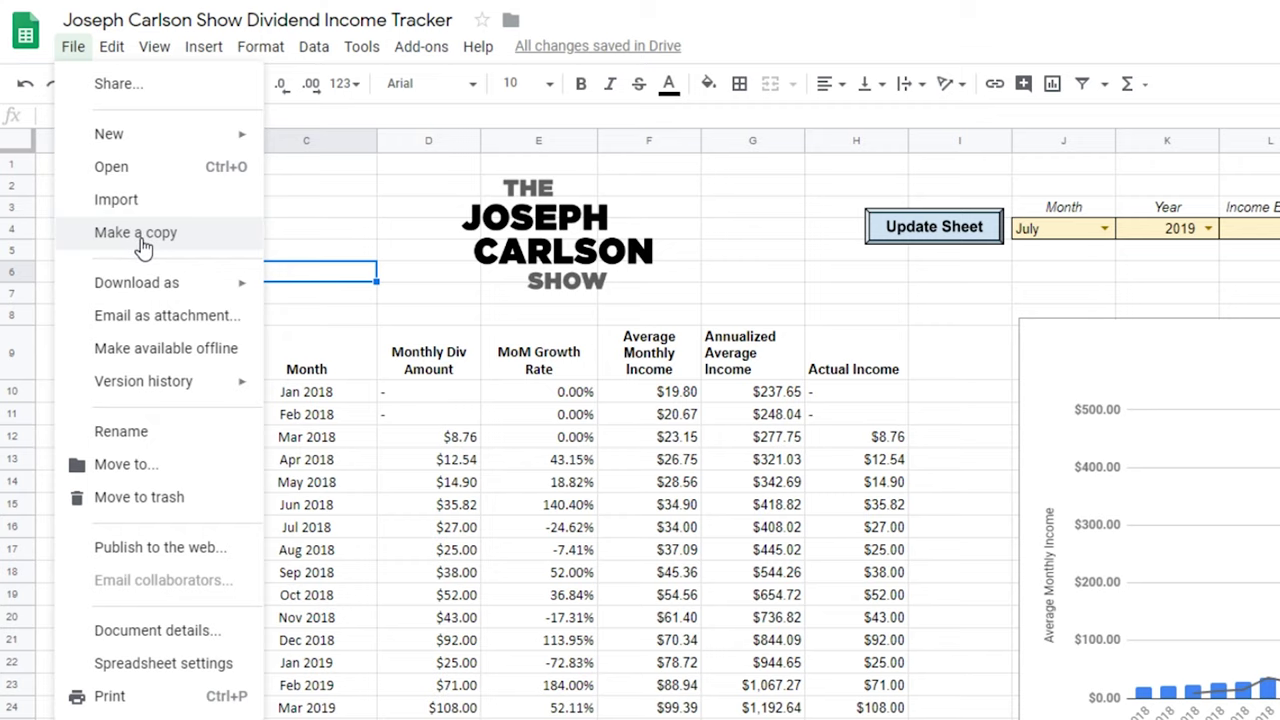
pyautogui.click(141, 240)
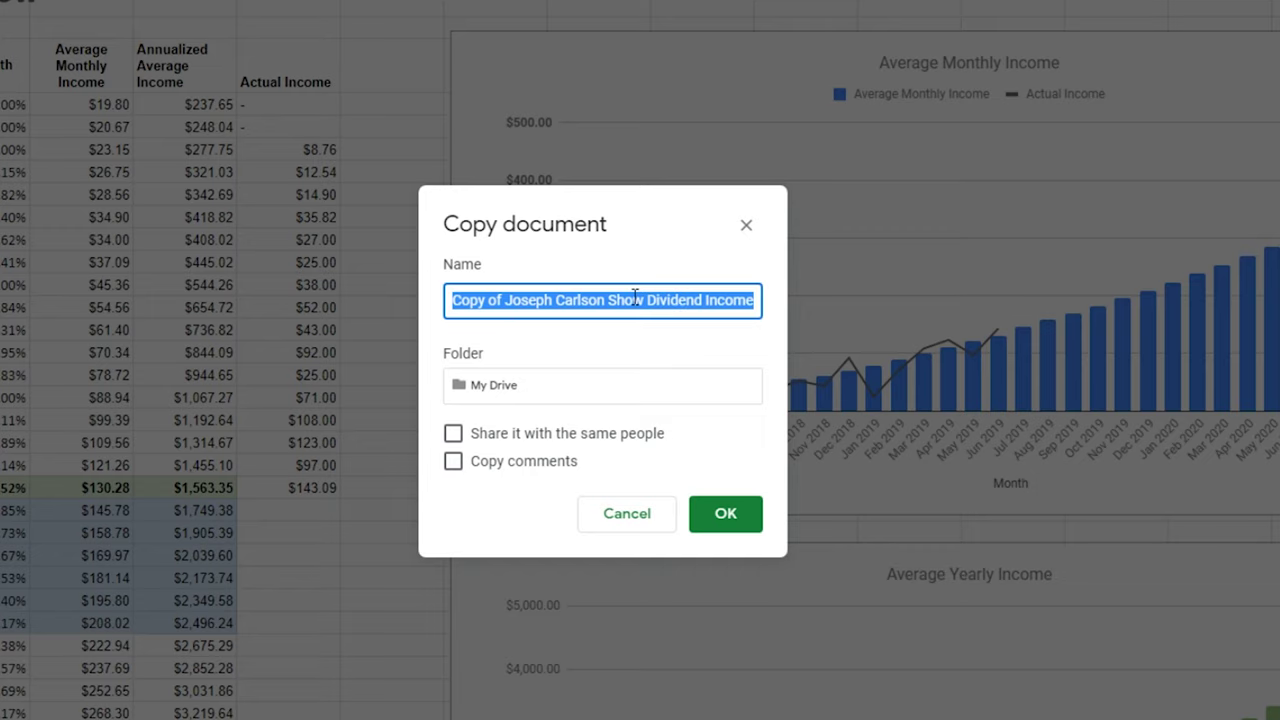
pyautogui.click(729, 515)
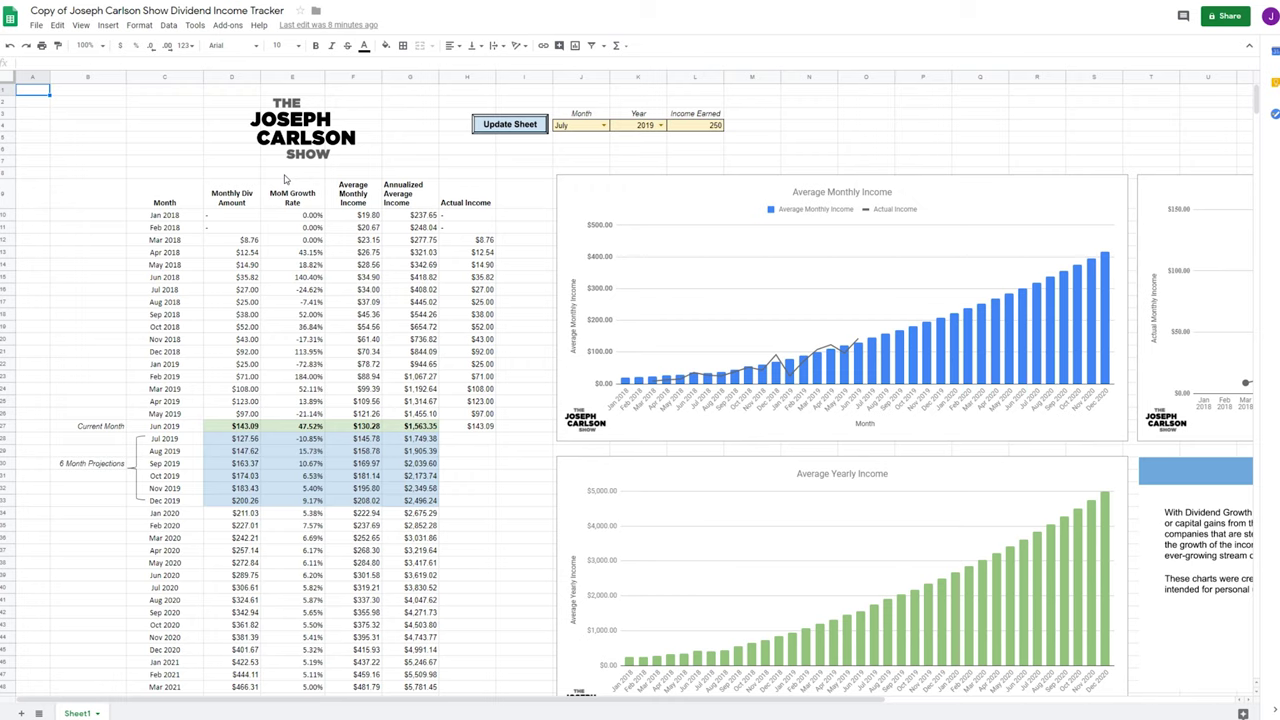
# Examine the Monthly Div Amount entries in the copied tracker, selecting the Jul 2018 amount
pyautogui.click(815, 117)
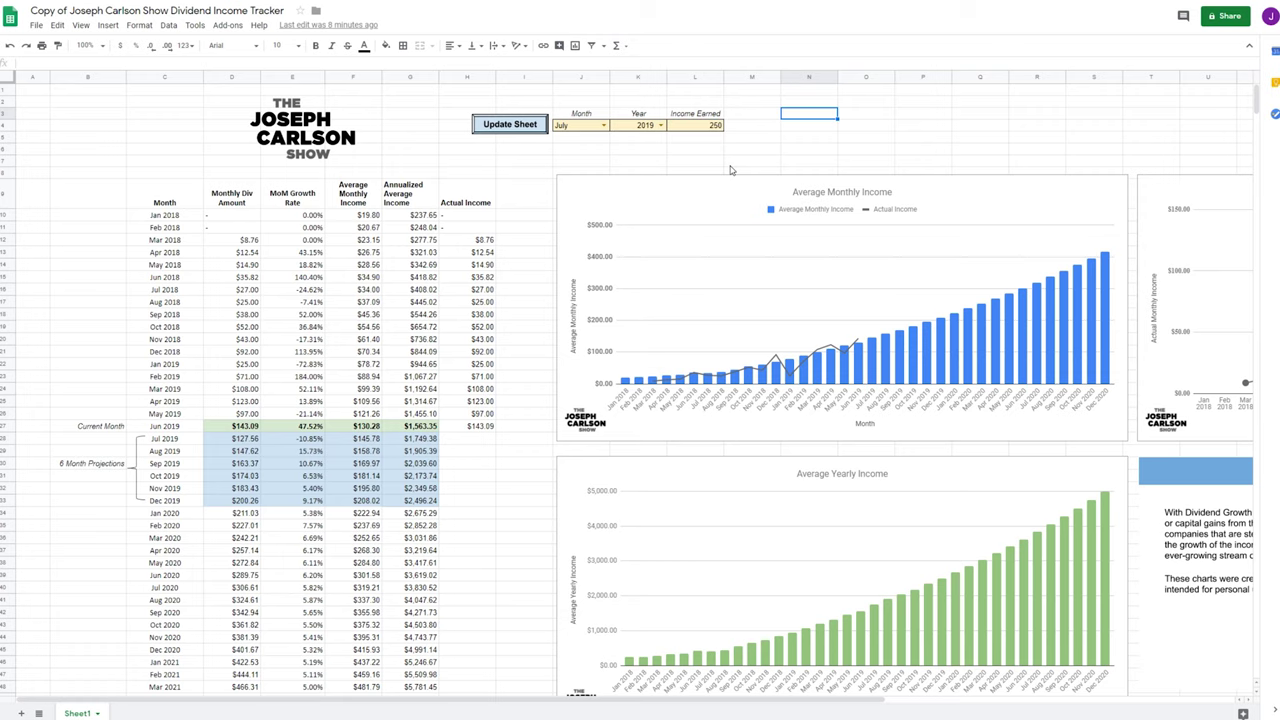
pyautogui.hotkey('ctrl', '+')
pyautogui.hotkey('ctrl', '+')
pyautogui.hotkey('ctrl', '+')
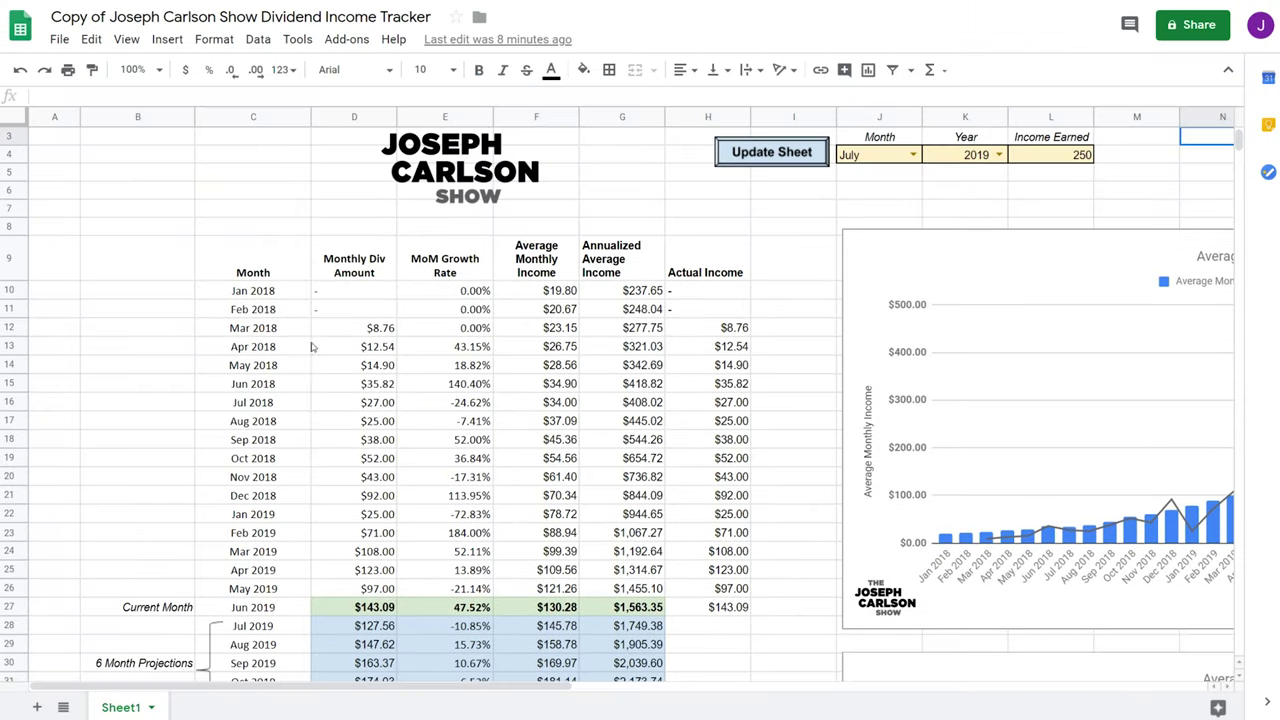
pyautogui.click(183, 385)
pyautogui.click(357, 390)
pyautogui.click(348, 412)
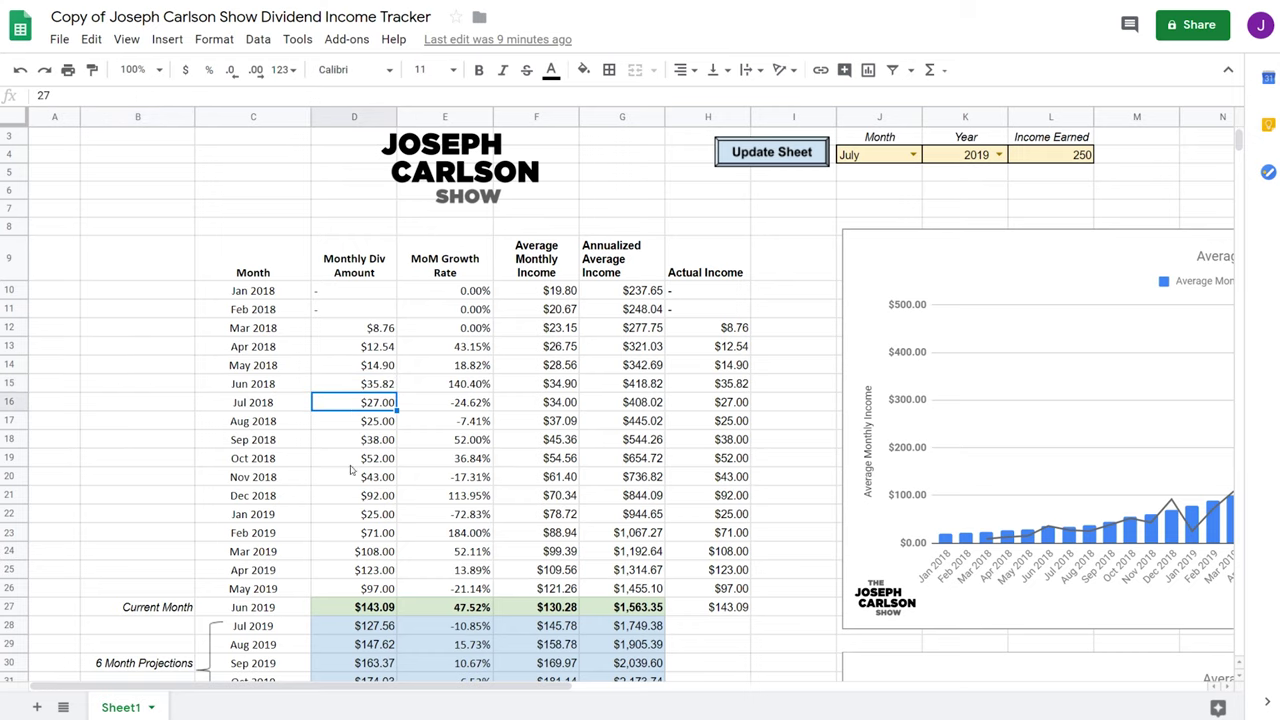
# Examine the copied tracker's growth rate, average and actual income columns, six-month projections and charts
pyautogui.scroll(-2, 350, 558)
pyautogui.scroll(2, 360, 546)
pyautogui.hscroll(5, 632, 541)
pyautogui.hscroll(-5, 632, 541)
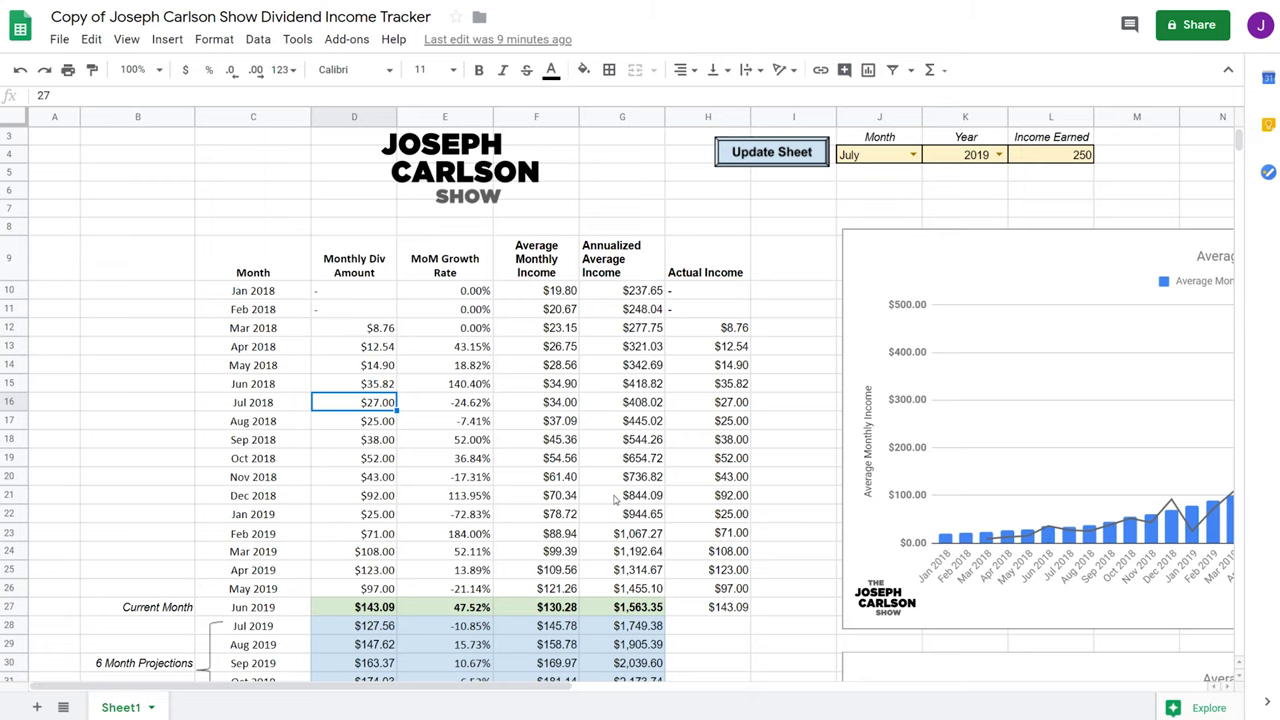
pyautogui.scroll(-3, 615, 497)
pyautogui.scroll(4, 615, 497)
pyautogui.hscroll(5, 615, 497)
pyautogui.hscroll(-5, 615, 497)
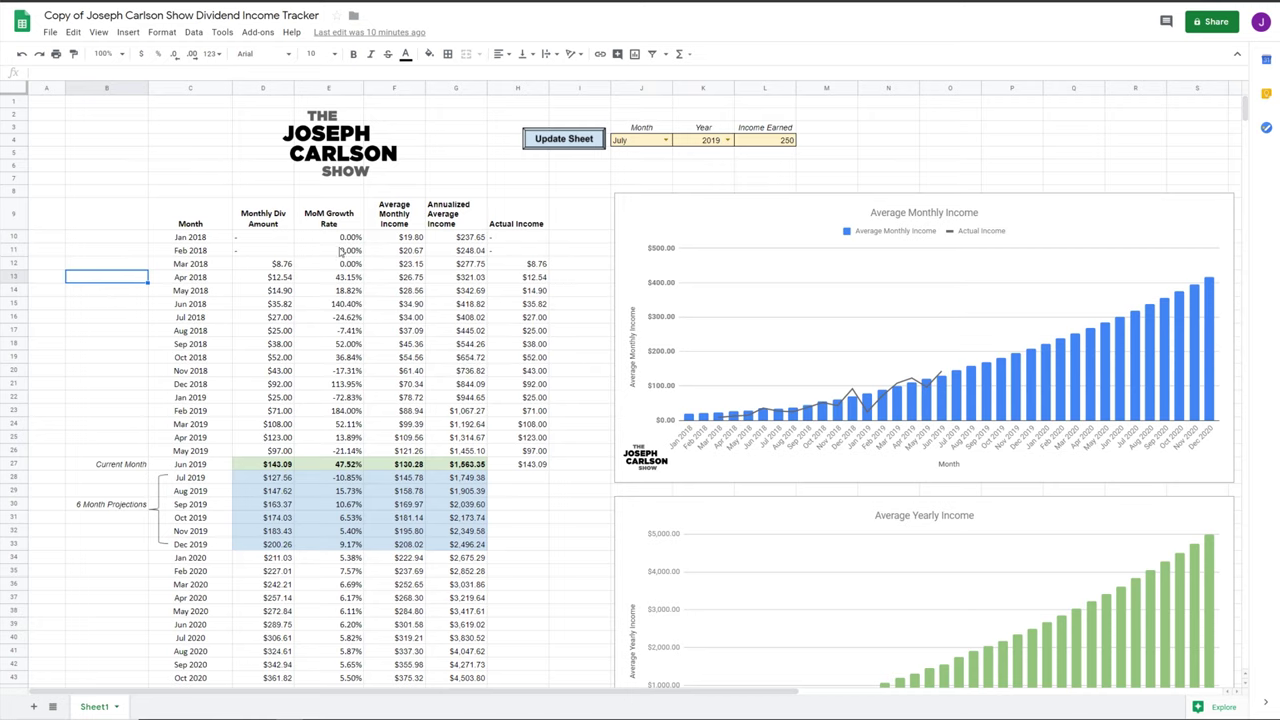
pyautogui.click(155, 196)
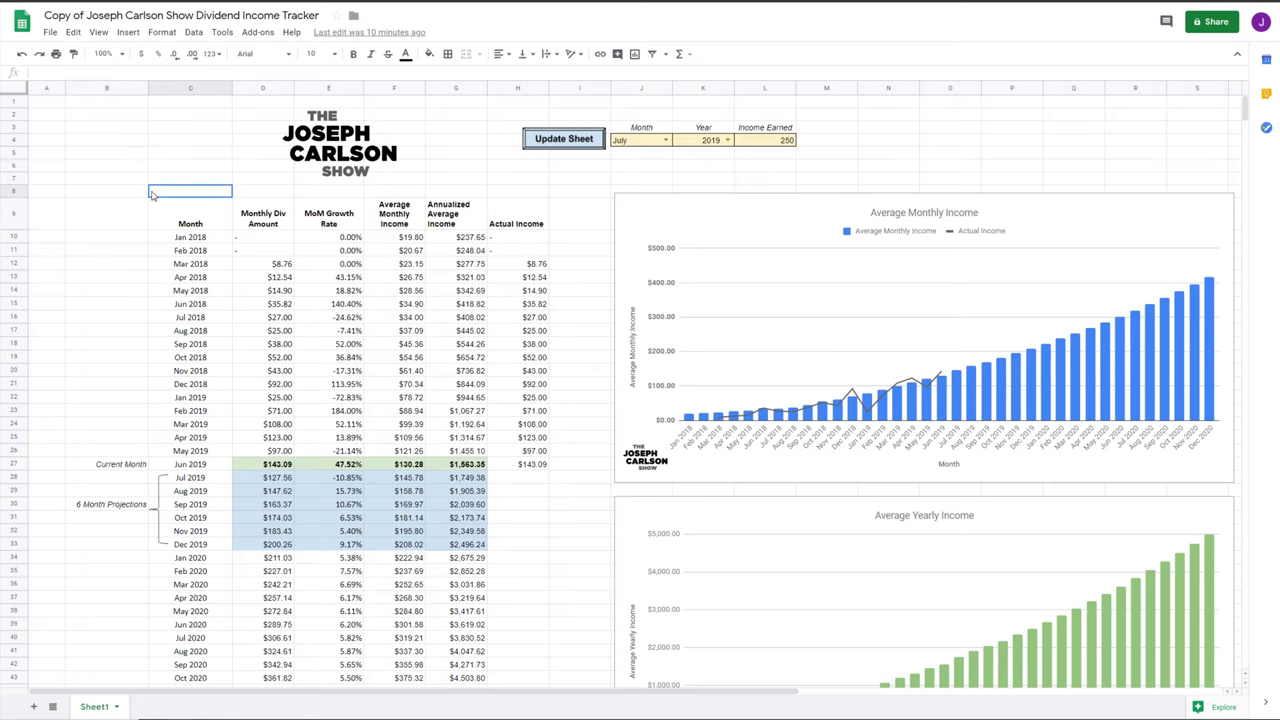
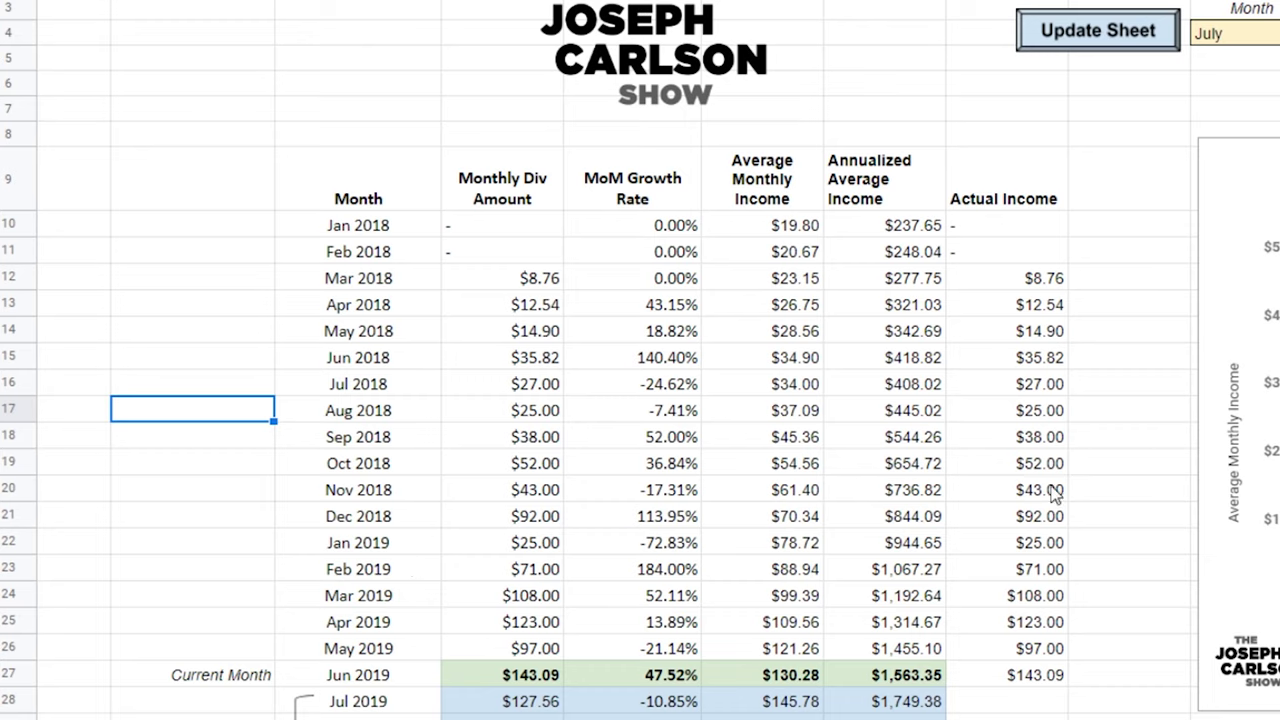
# Look through the Month entries from Jan 2018 to Oct 2018 to decide which early months are unneeded
pyautogui.click(409, 464)
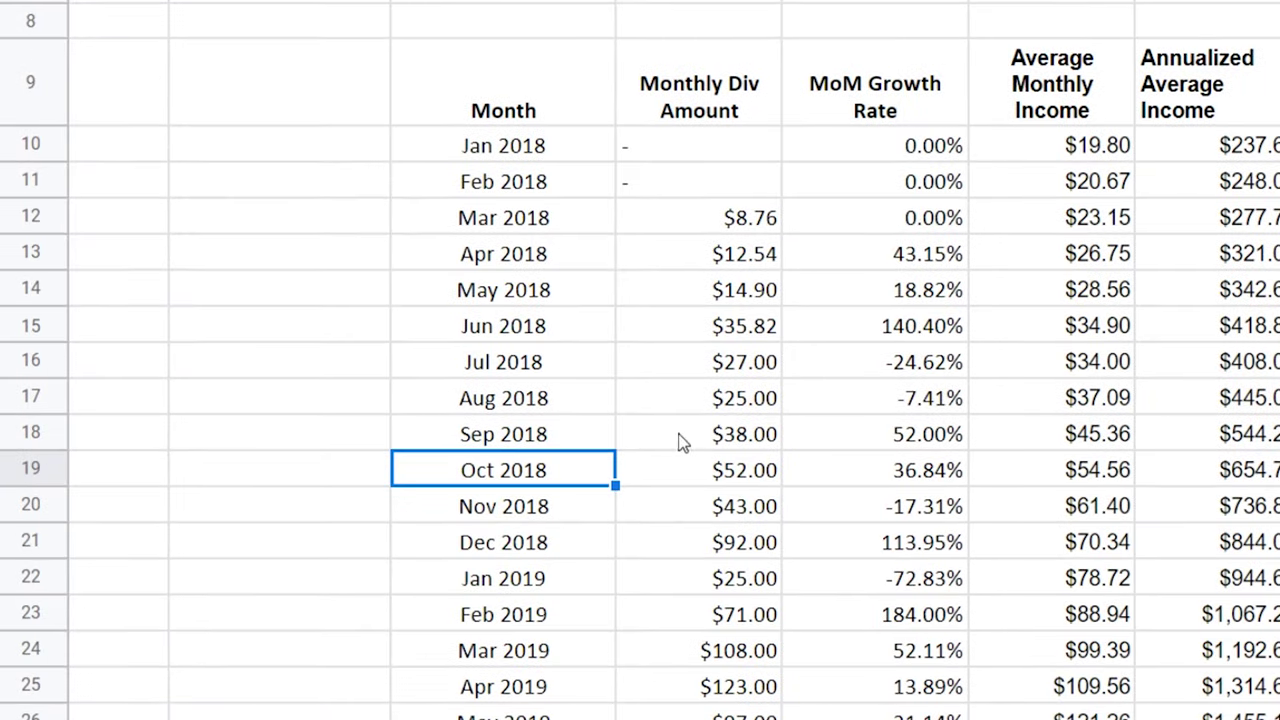
pyautogui.press('Up')
pyautogui.press('Up')
pyautogui.press('Up')
pyautogui.press('Up')
pyautogui.press('Up')
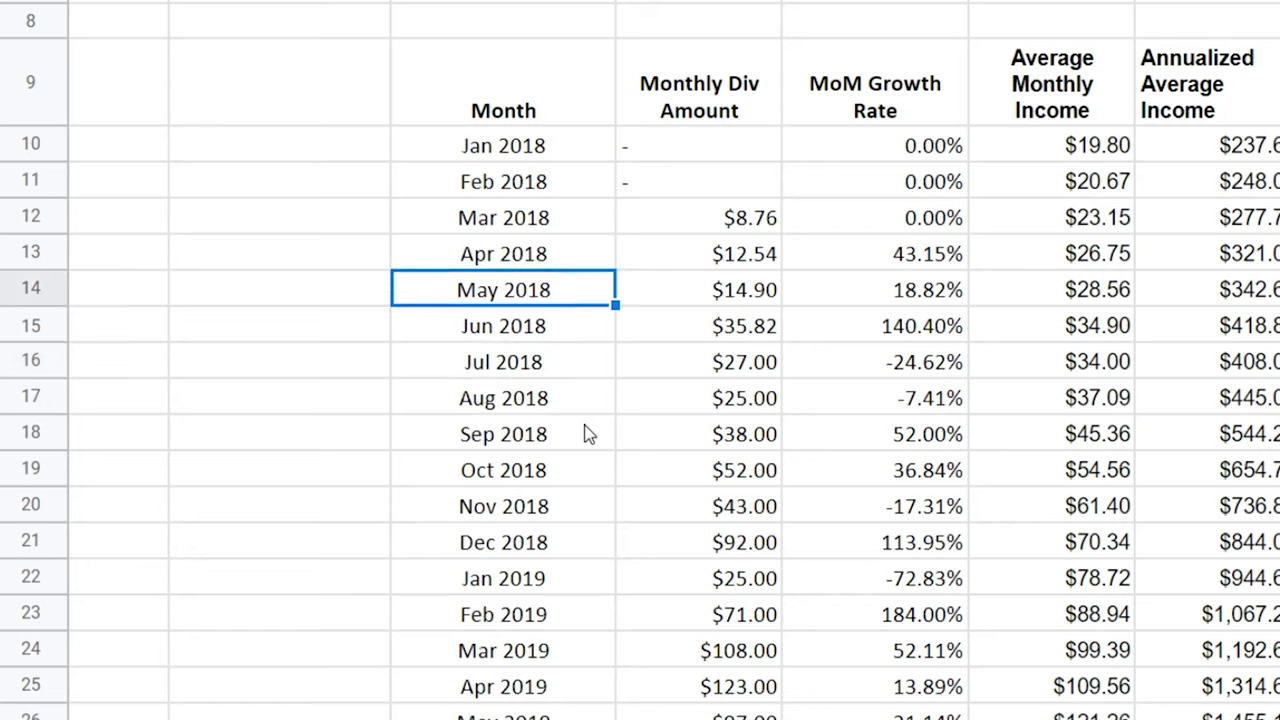
pyautogui.press('Up')
pyautogui.press('Up')
pyautogui.press('Up')
pyautogui.press('Up')
pyautogui.press('Down')
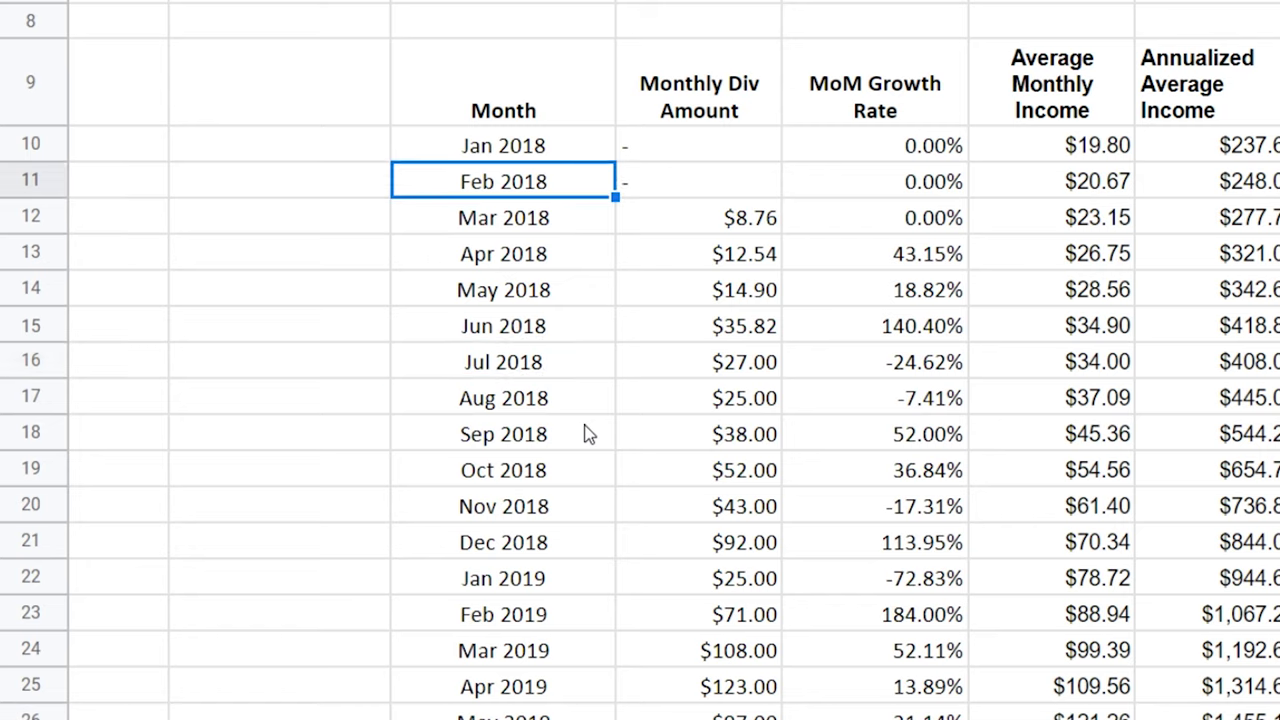
pyautogui.press('Down')
pyautogui.press('Down')
pyautogui.press('Down')
pyautogui.press('Down')
pyautogui.press('Down')
pyautogui.press('Down')
pyautogui.press('Down')
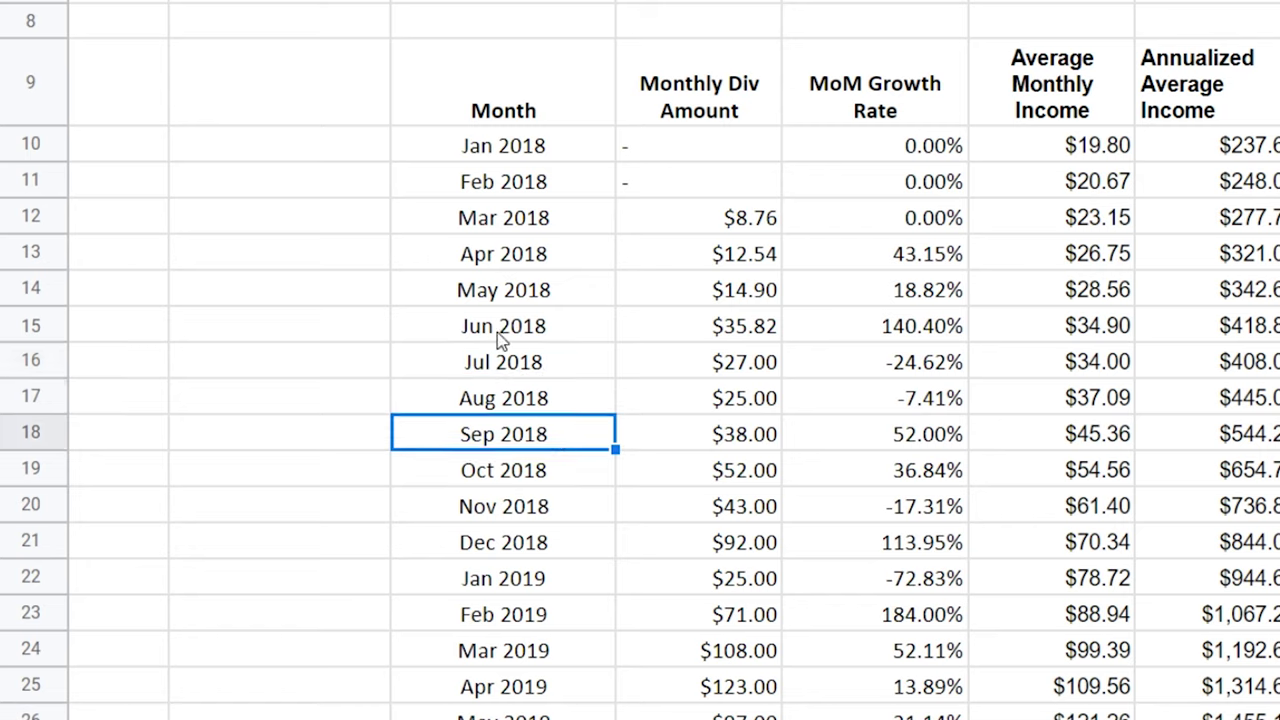
# Delete rows 10 to 18, covering Jan 2018 through Sep 2018, from the tracker
pyautogui.click(345, 153)
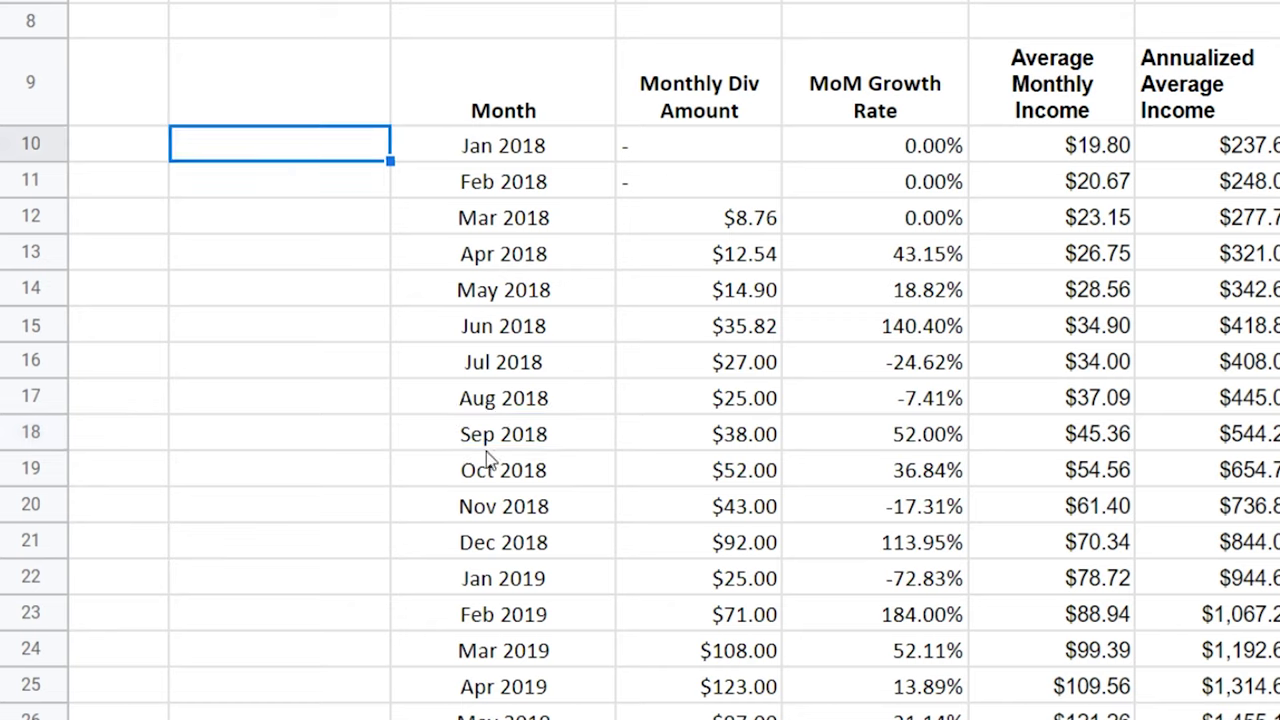
pyautogui.keyDown('shift'); pyautogui.click(533, 442); pyautogui.keyUp('shift')
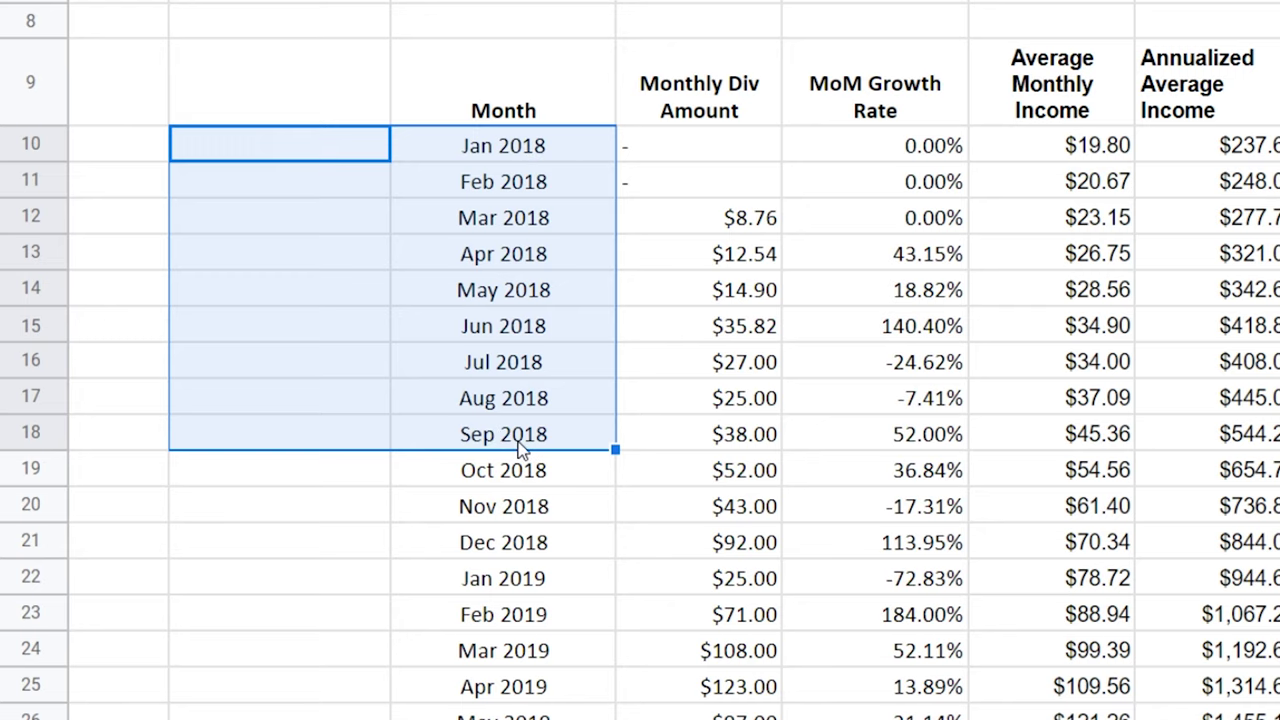
pyautogui.rightClick(443, 318)
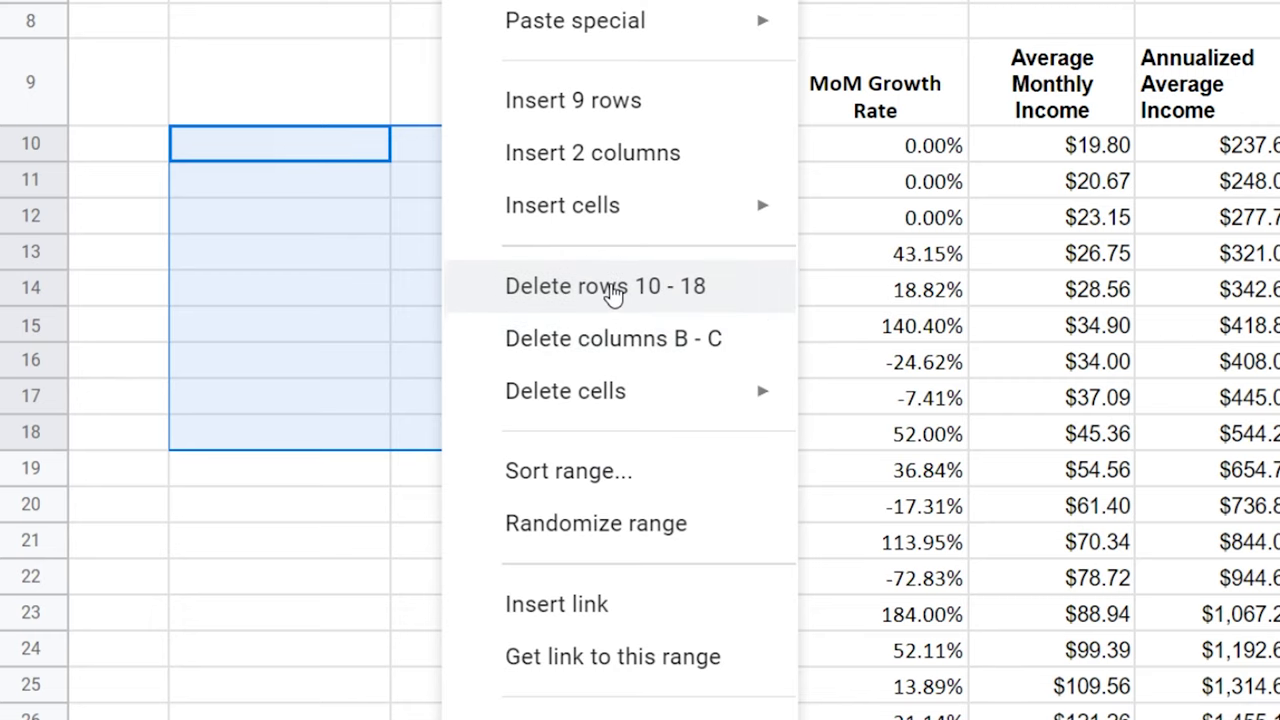
pyautogui.press('Escape')
pyautogui.click(346, 33)
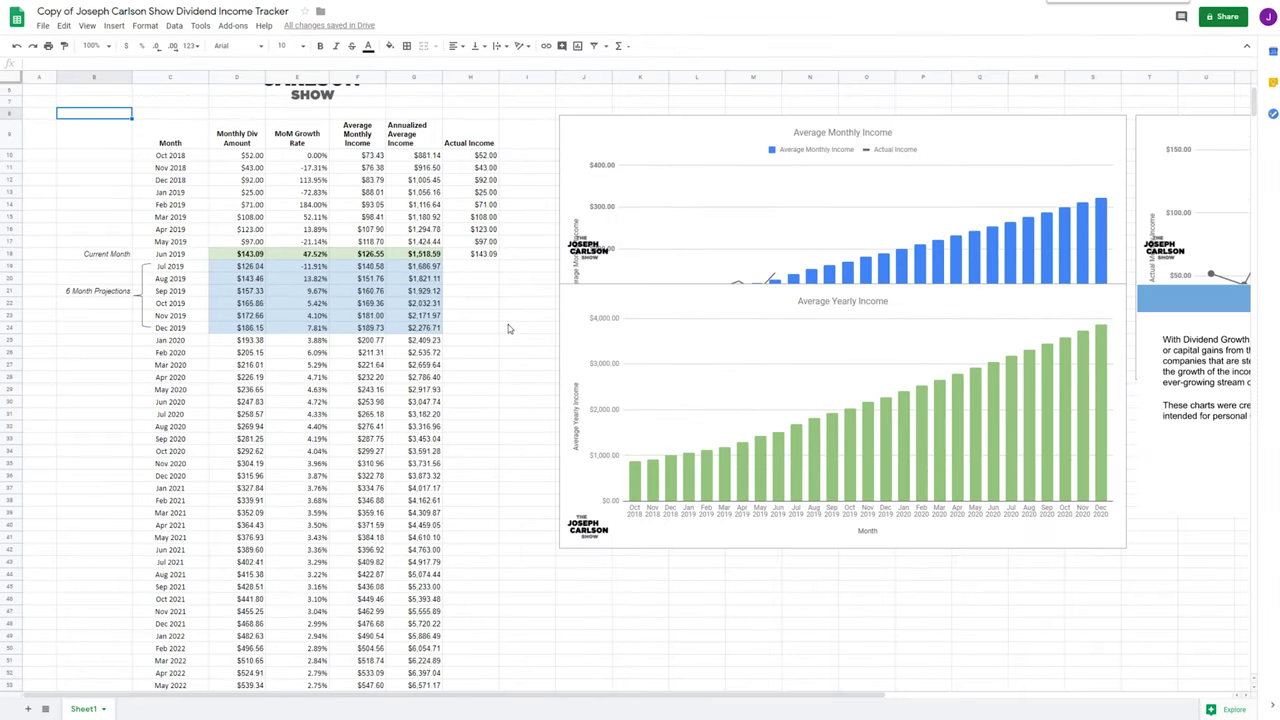
# Move the Average Yearly Income chart together with its logo down so it sits below the Average Monthly Income chart
pyautogui.scroll(-2, 508, 328)
pyautogui.scroll(3, 543, 331)
pyautogui.hscroll(8, 543, 331)
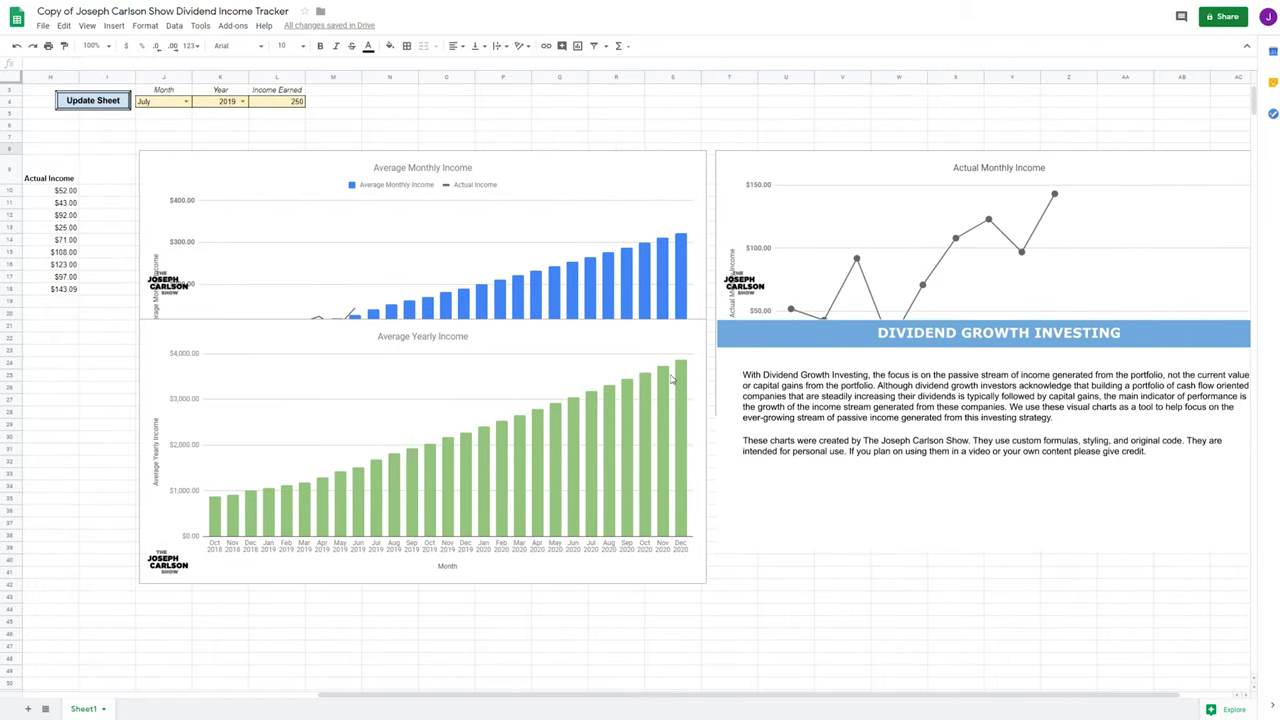
pyautogui.scroll(-1, 419, 458)
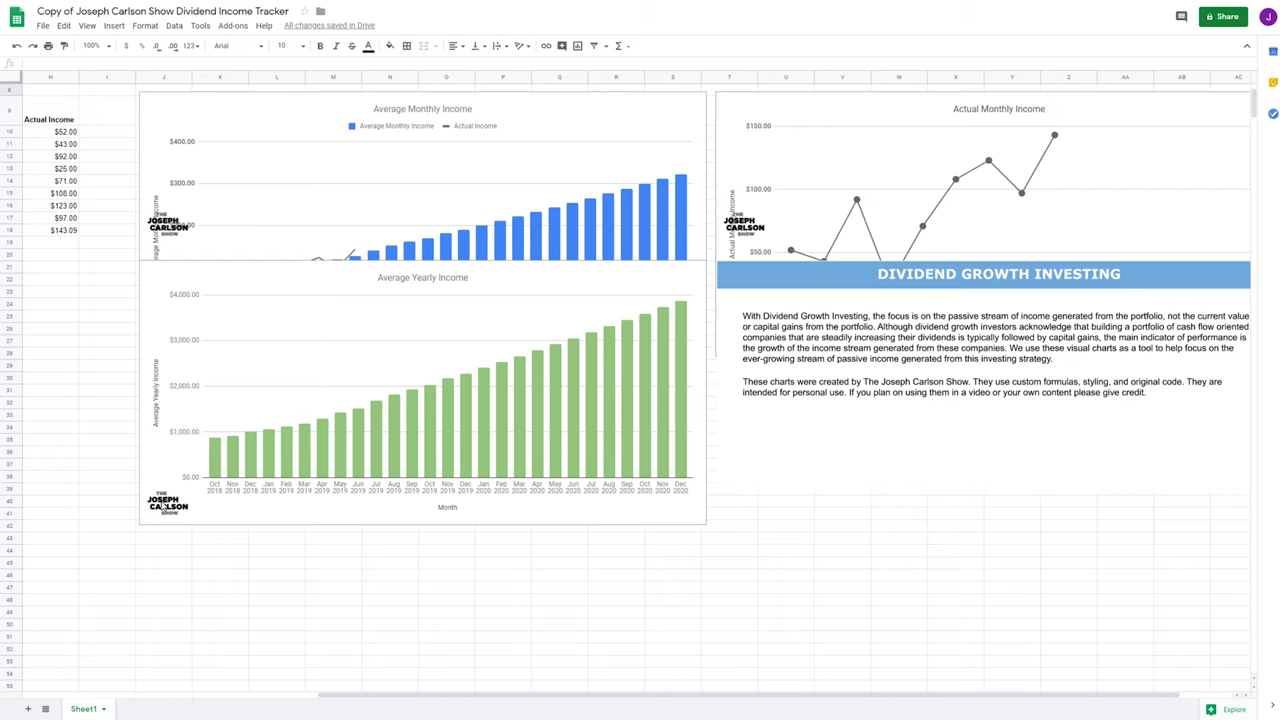
pyautogui.click(163, 507)
pyautogui.keyDown('ctrl'); pyautogui.click(161, 464); pyautogui.keyUp('ctrl')
pyautogui.moveTo(166, 304); pyautogui.dragTo(158, 414)
# Move the Dividend Growth Investing text block below the Actual Monthly Income chart and the misplaced logos to the lower-left corners of the upper charts
pyautogui.click(730, 307)
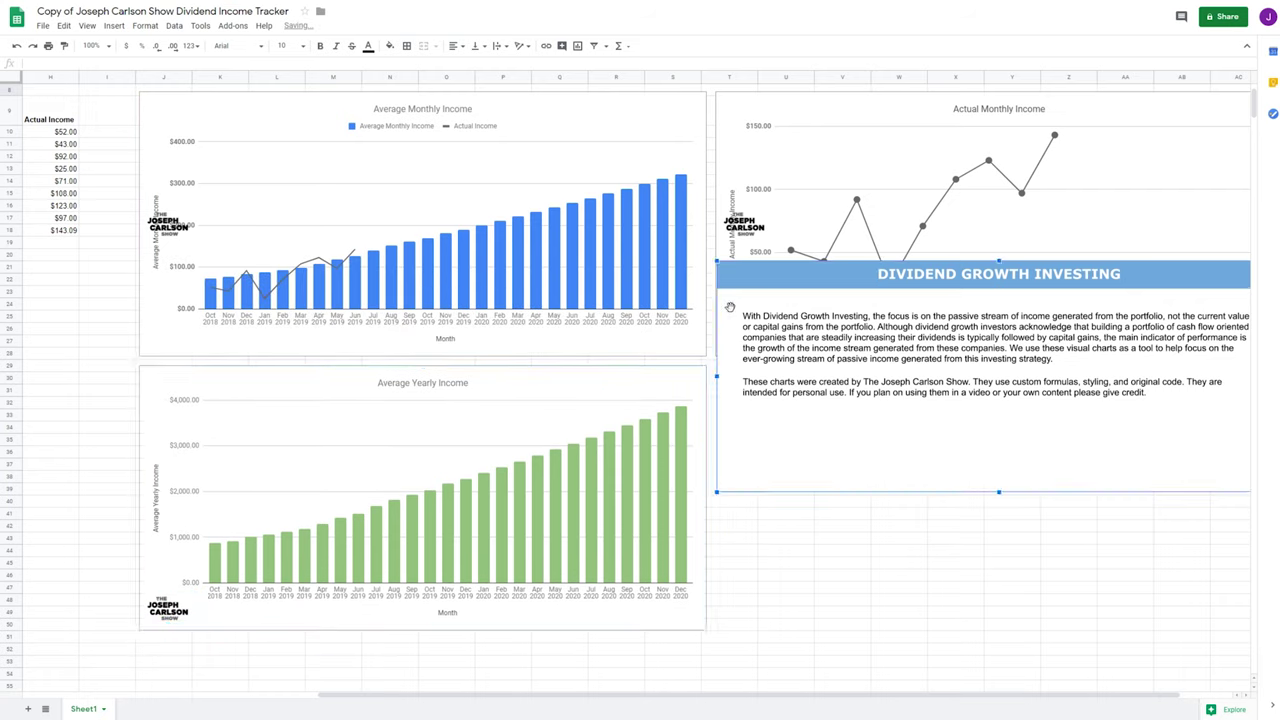
pyautogui.moveTo(730, 307); pyautogui.dragTo(740, 382)
pyautogui.moveTo(156, 228); pyautogui.dragTo(155, 340)
pyautogui.click(98, 380)
# Set the Monthly Div Amount for Oct 2018 to 8
pyautogui.hscroll(-5, 125, 464)
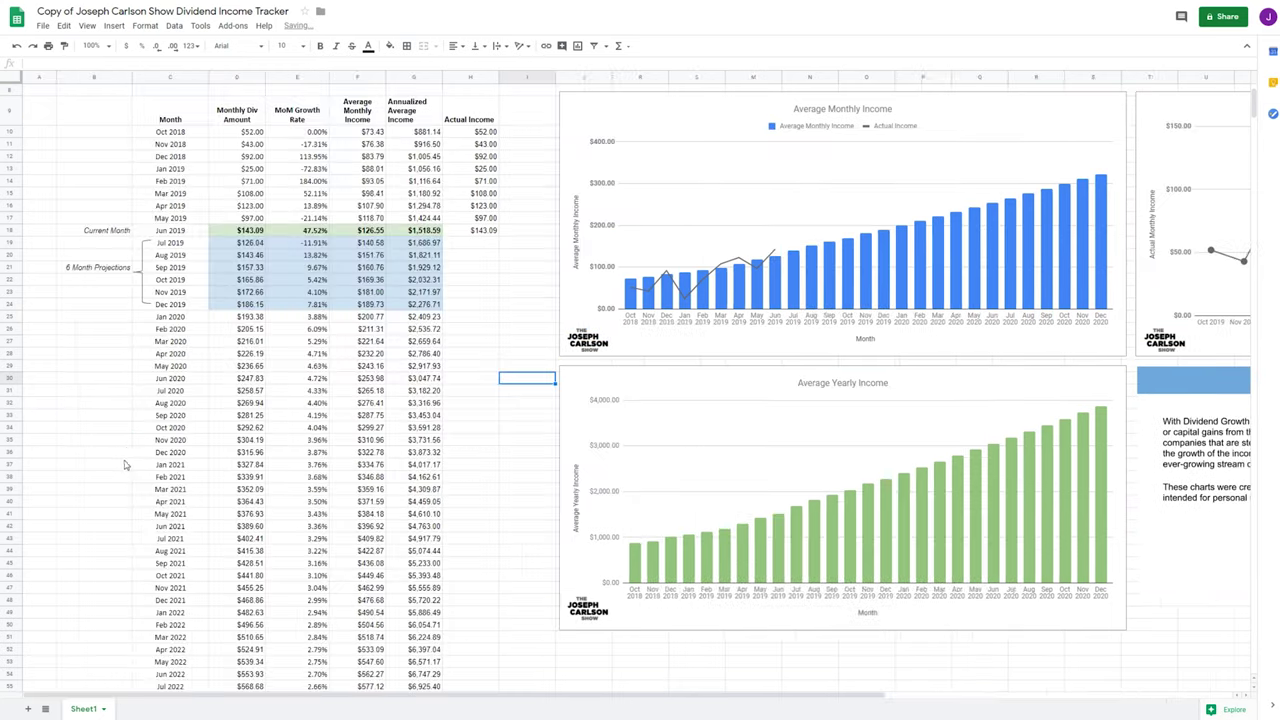
pyautogui.scroll(3, 225, 404)
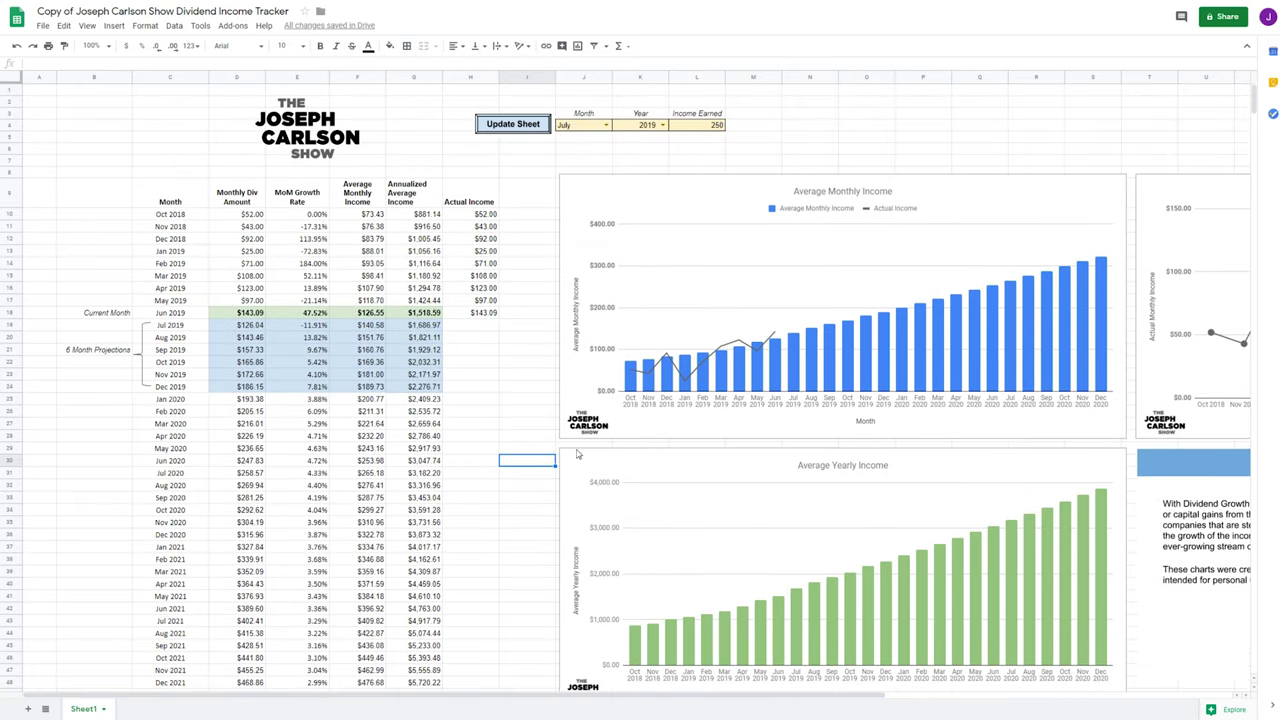
pyautogui.hscroll(2, 483, 468)
pyautogui.hscroll(5, 483, 468)
pyautogui.hscroll(-7, 483, 466)
pyautogui.hotkey('ctrl', '+')
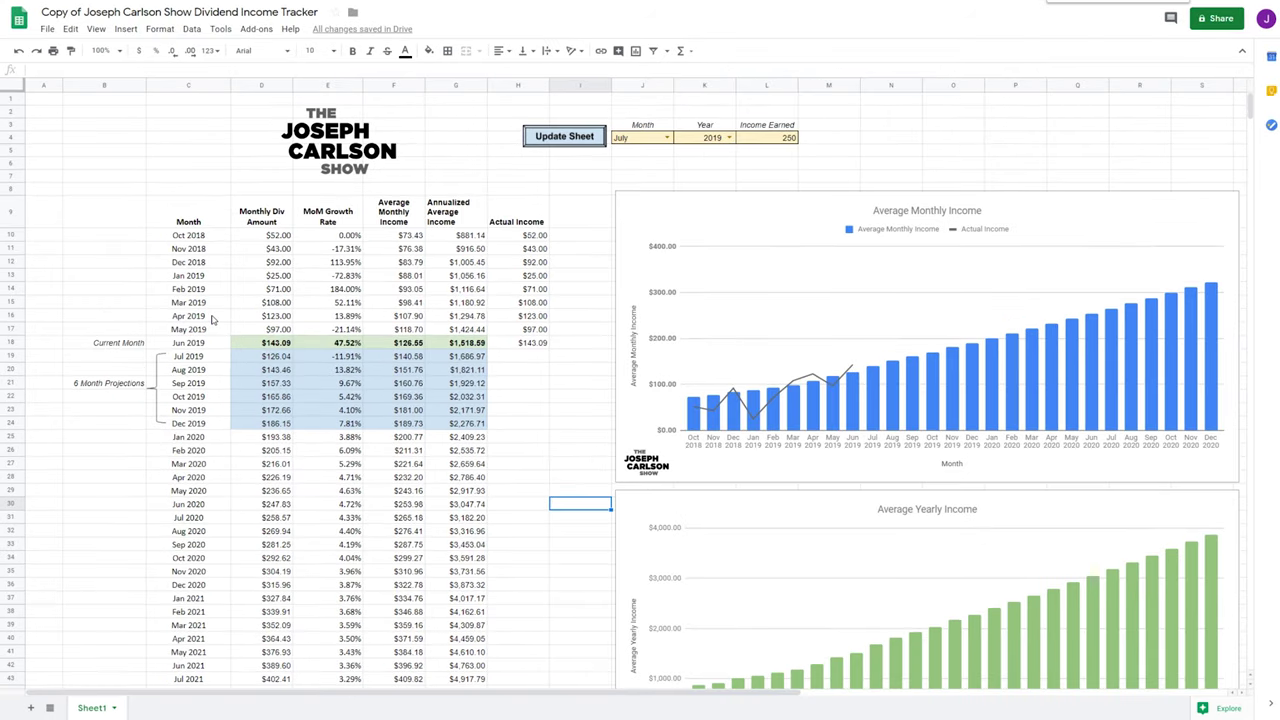
pyautogui.hotkey('ctrl', '+')
pyautogui.hotkey('ctrl', '+')
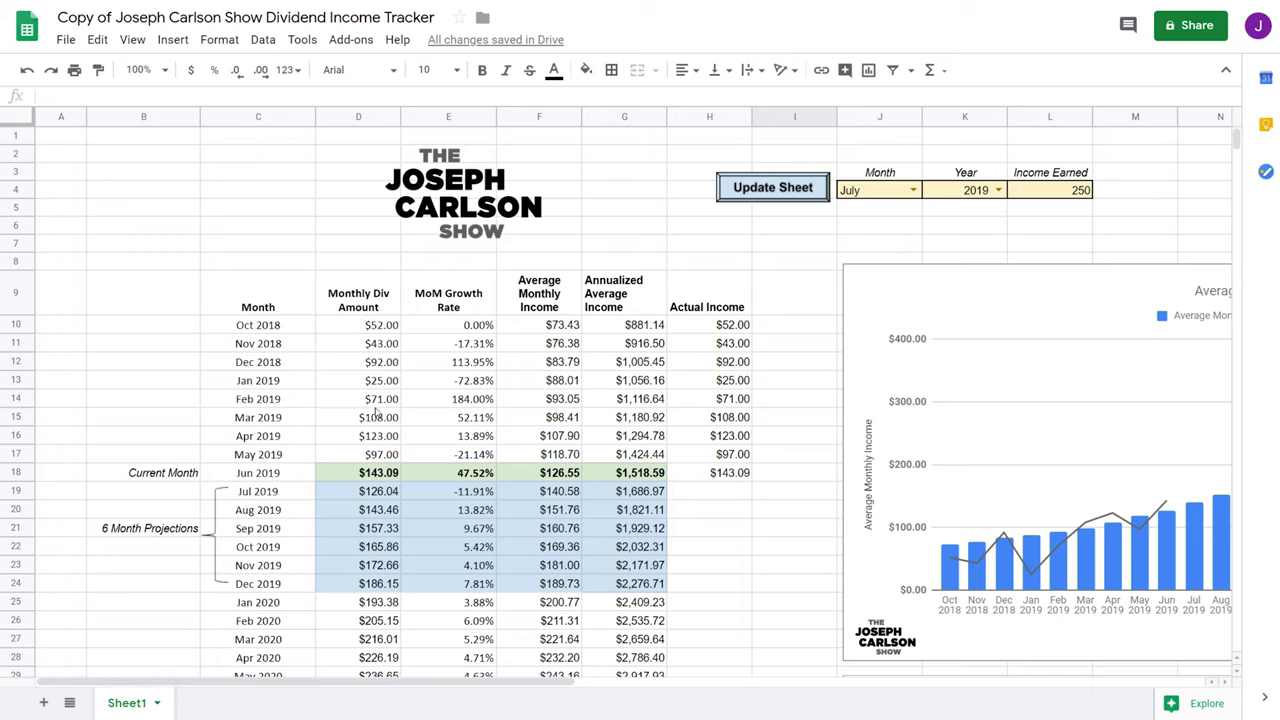
pyautogui.click(372, 327)
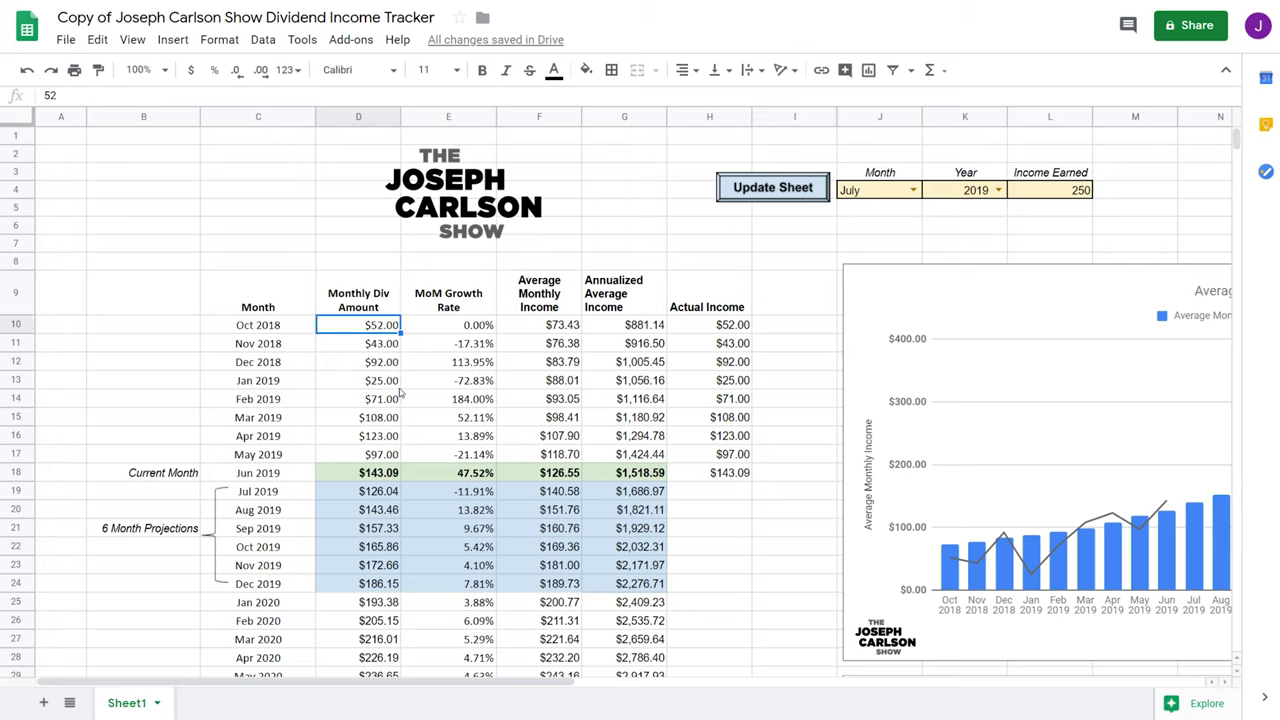
pyautogui.doubleClick(375, 331)
pyautogui.press('BackSpace')
pyautogui.press('BackSpace')
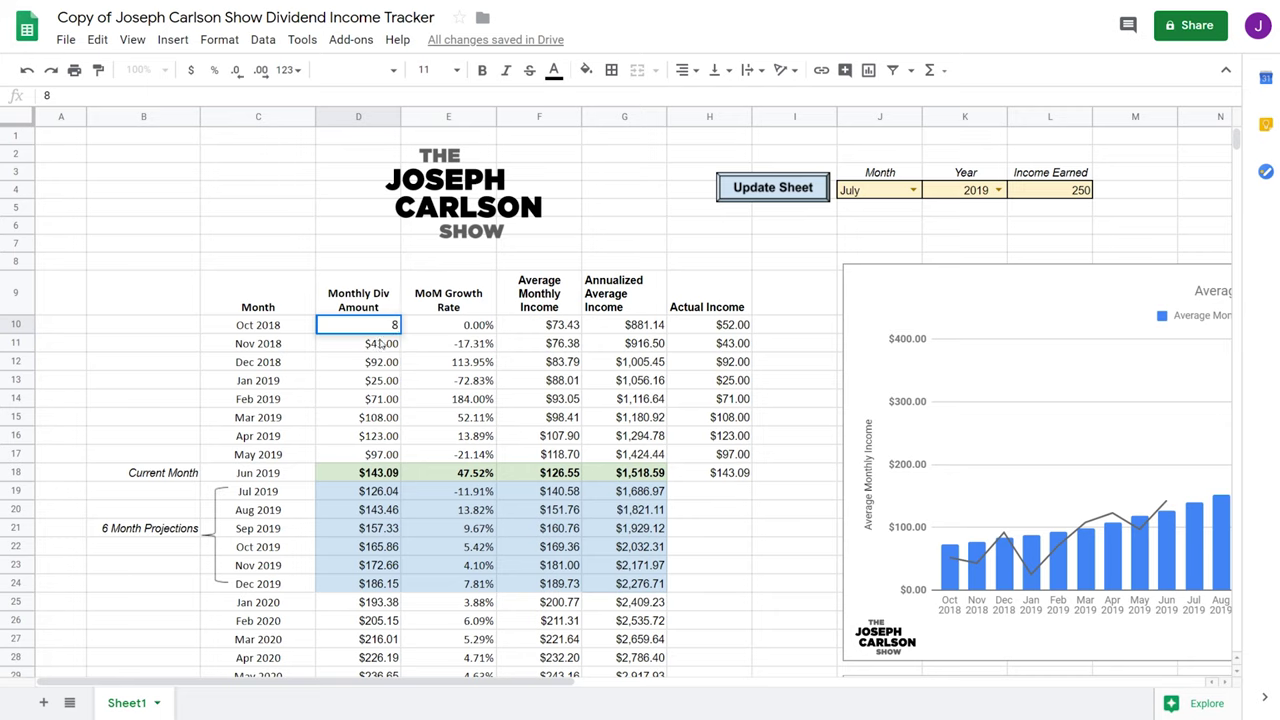
# Set the Monthly Div Amounts for Nov 2018 through Jun 2019 to 7, 10, 15, 24, 20, 32, 28 and 25
pyautogui.doubleClick(380, 343)
pyautogui.press('BackSpace')
pyautogui.press('BackSpace')
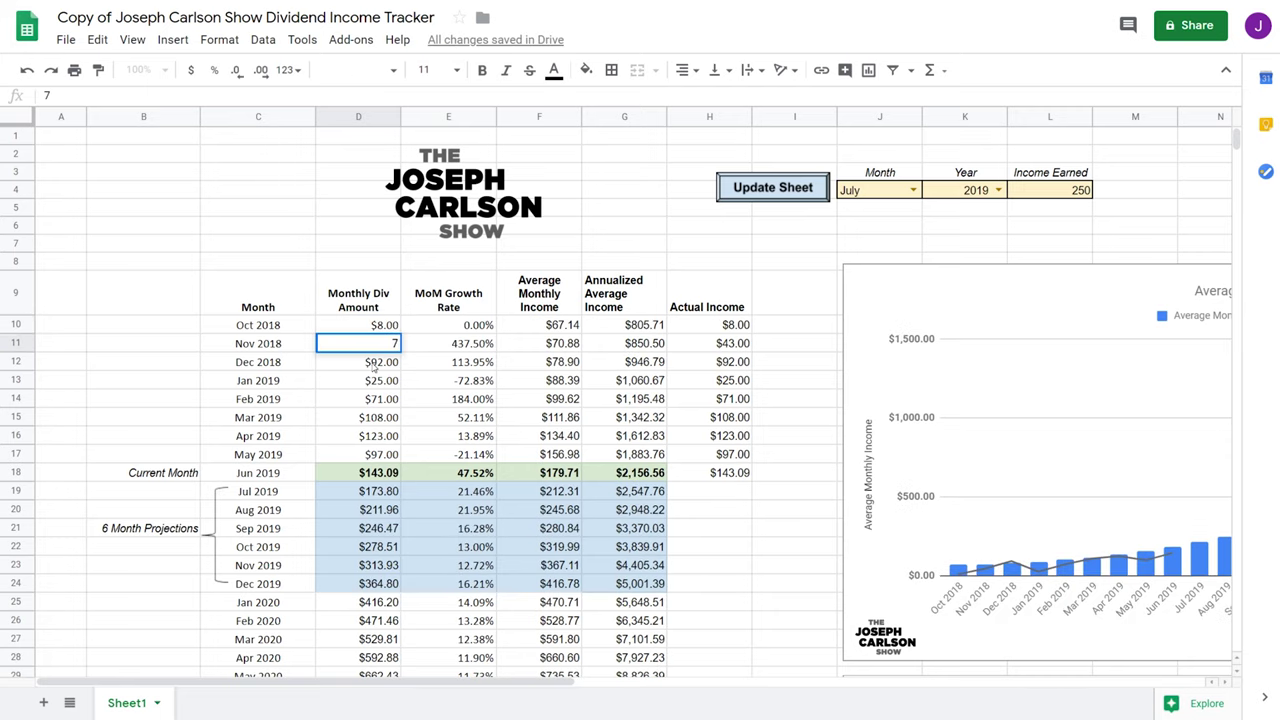
pyautogui.write('7')
pyautogui.press('Return')
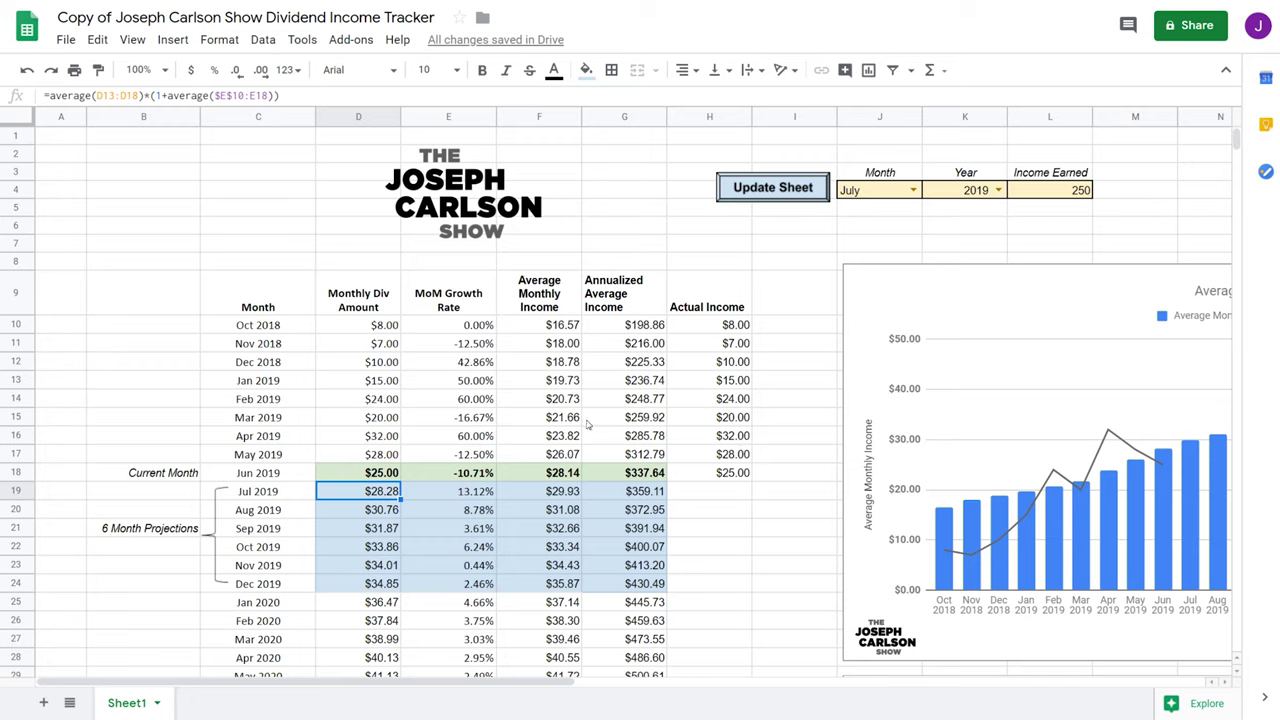
pyautogui.click(186, 261)
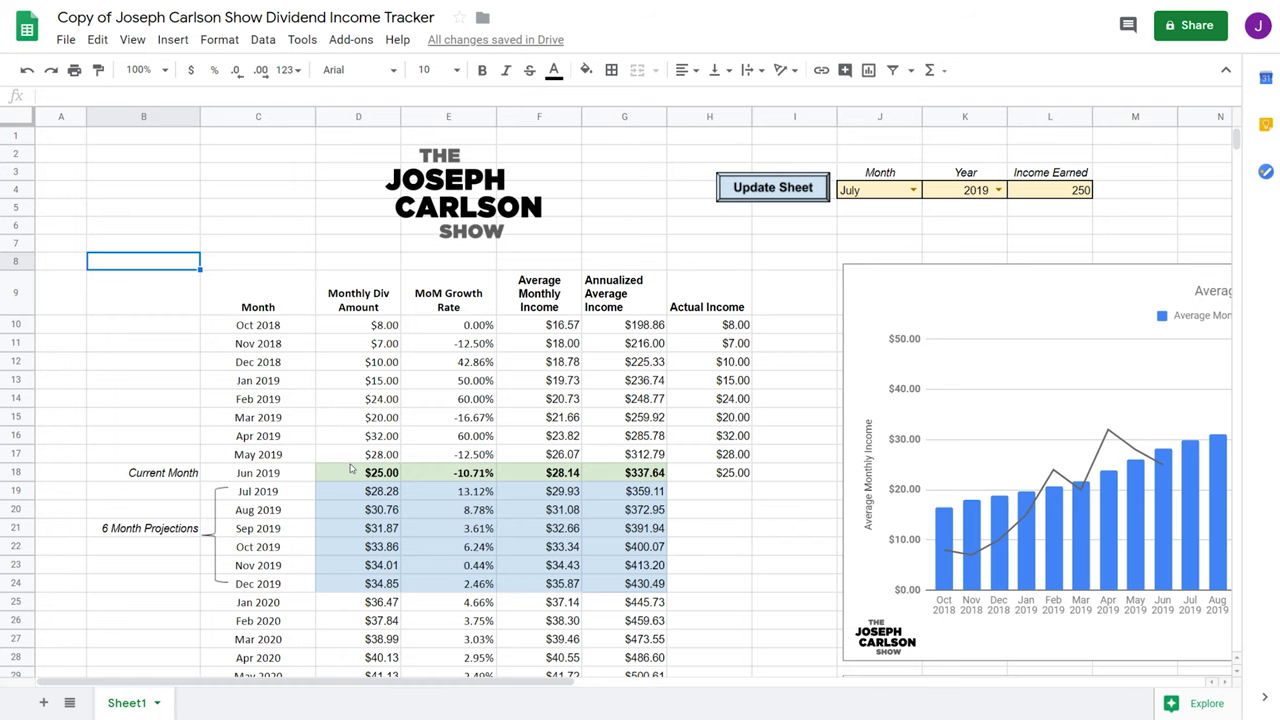
# Examine the recalculated tracker and the Average Monthly Income chart, comparing its bars with the Actual Income line
pyautogui.hotkey('ctrl', '-')
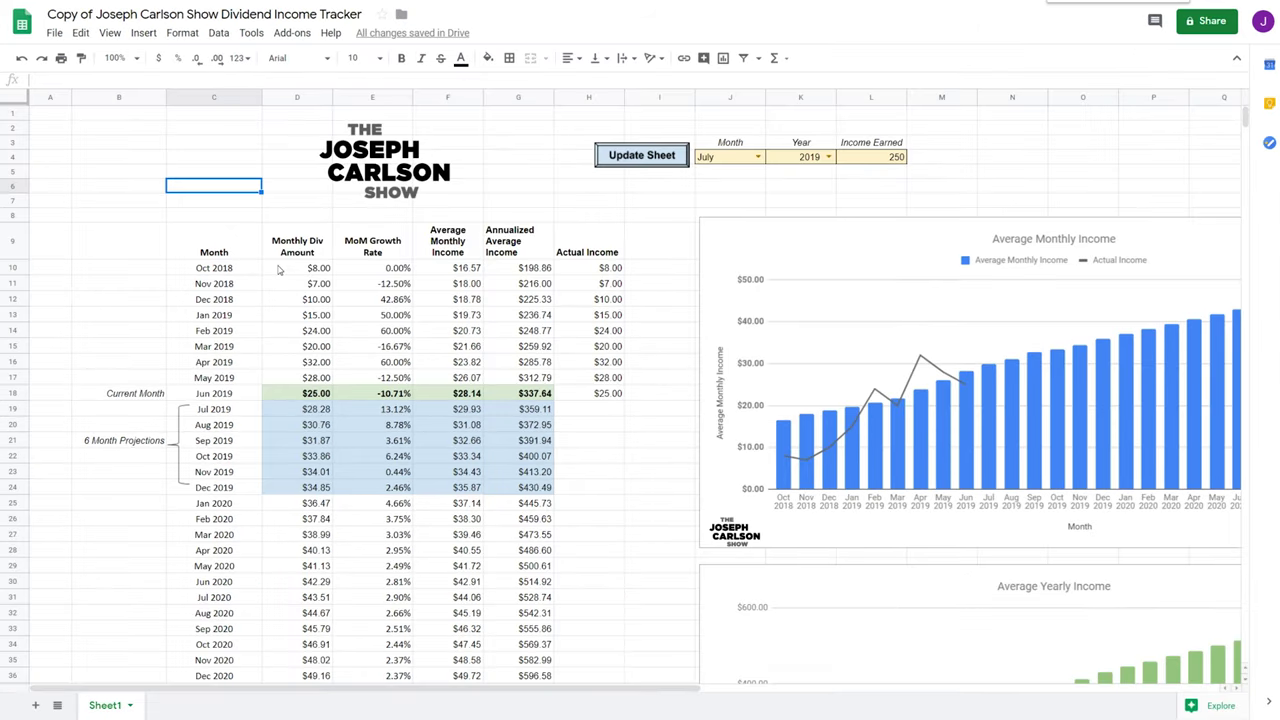
pyautogui.hotkey('ctrl', '-')
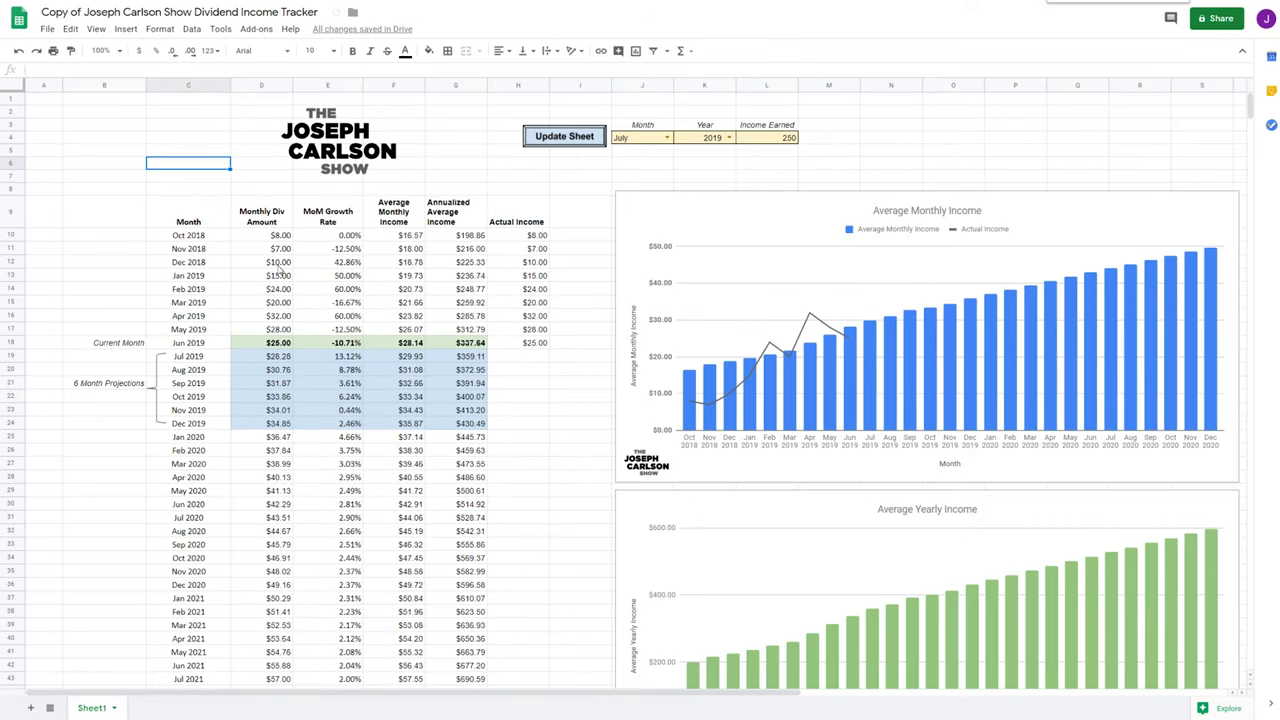
pyautogui.hscroll(5, 440, 268)
pyautogui.hscroll(-1, 474, 272)
pyautogui.hscroll(-3, 474, 272)
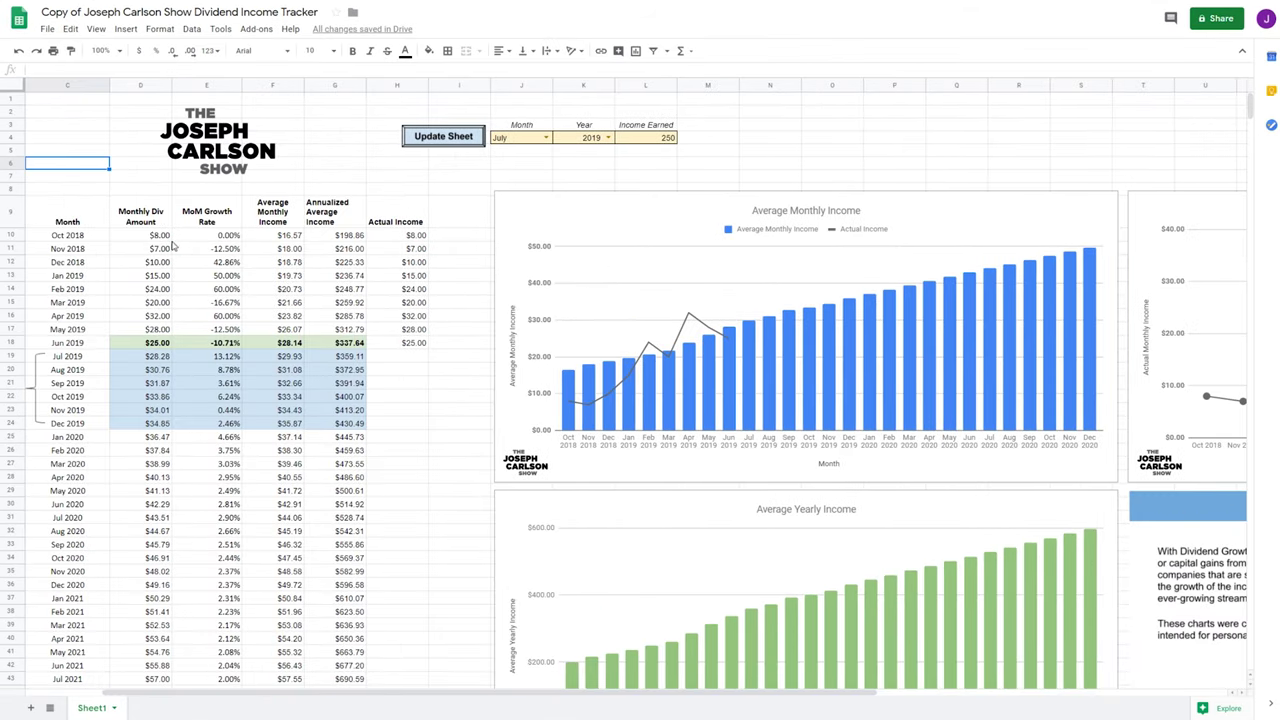
pyautogui.click(588, 410)
pyautogui.doubleClick(575, 407)
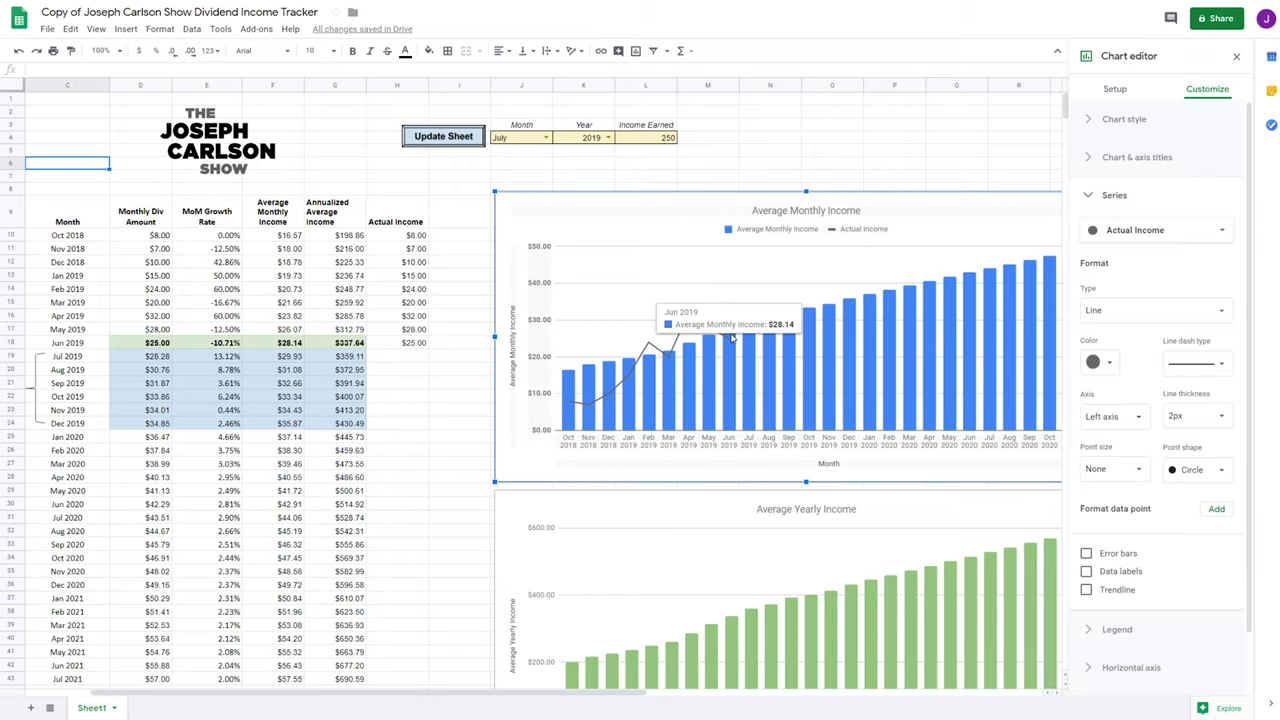
pyautogui.click(760, 151)
# Review the Actual Monthly Income chart and return to the income table
pyautogui.hscroll(5, 780, 192)
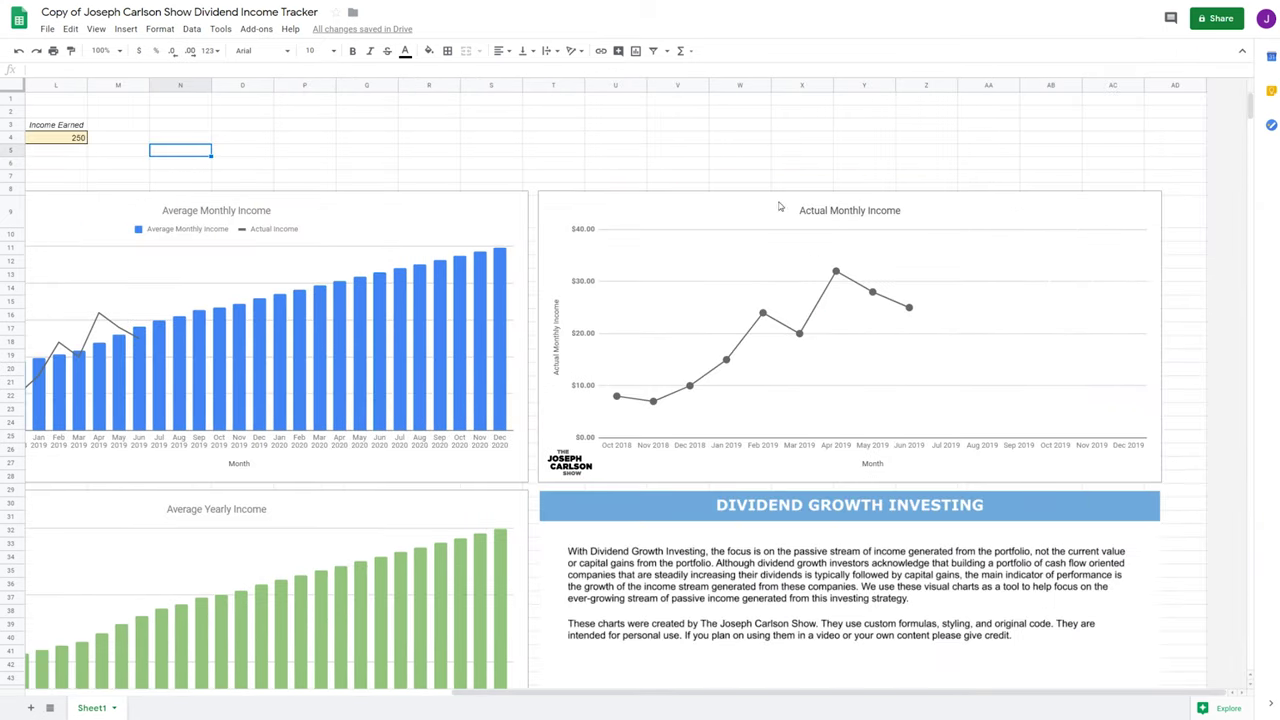
pyautogui.click(738, 140)
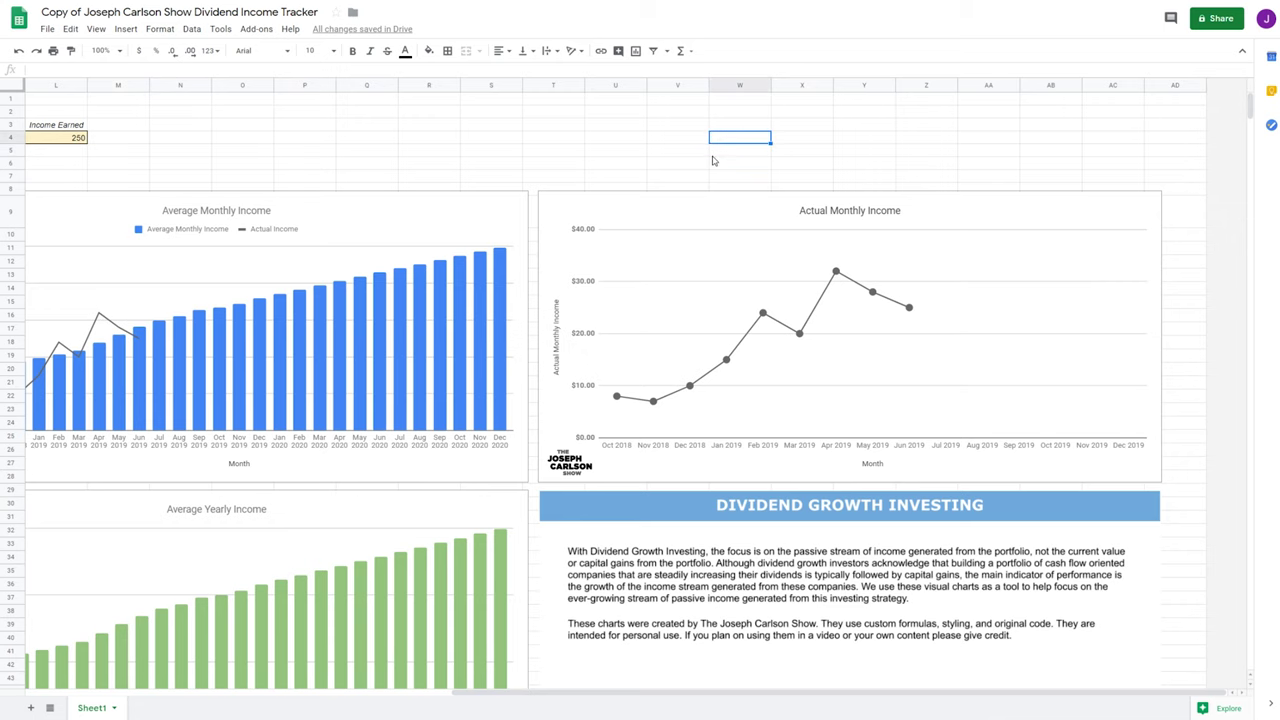
pyautogui.click(642, 165)
pyautogui.hscroll(-5, 600, 250)
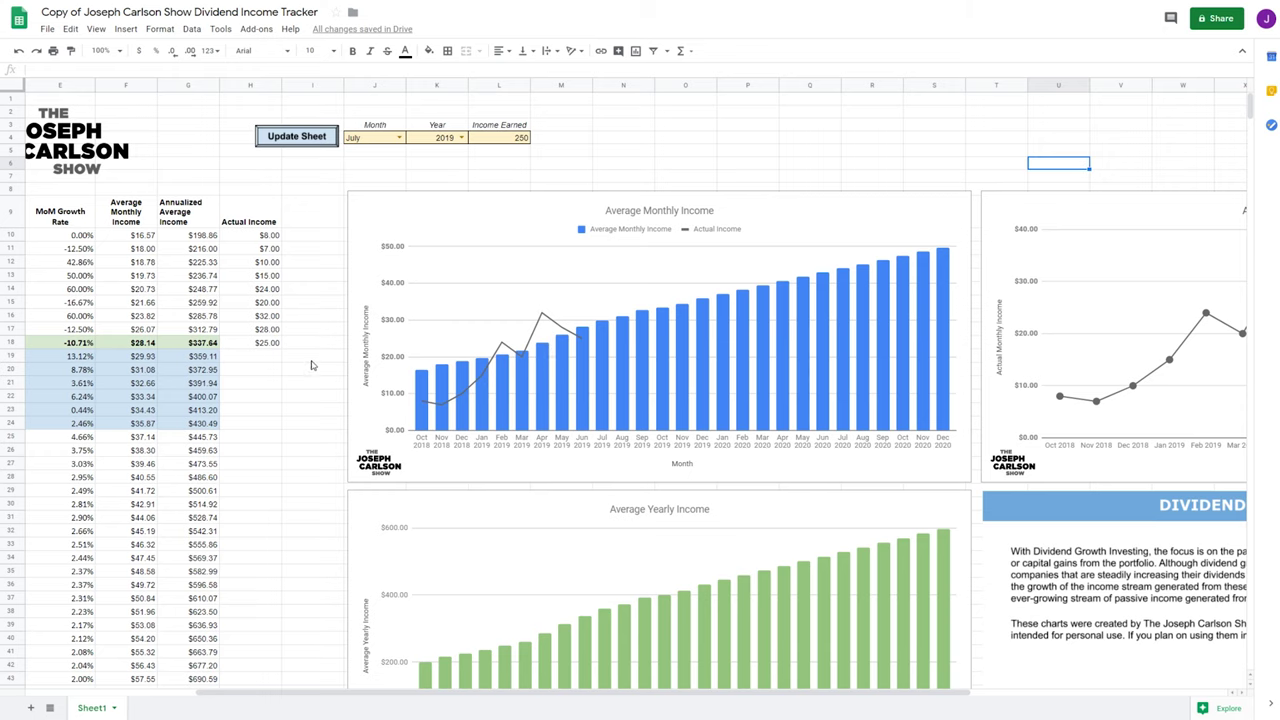
pyautogui.hscroll(-4, 312, 360)
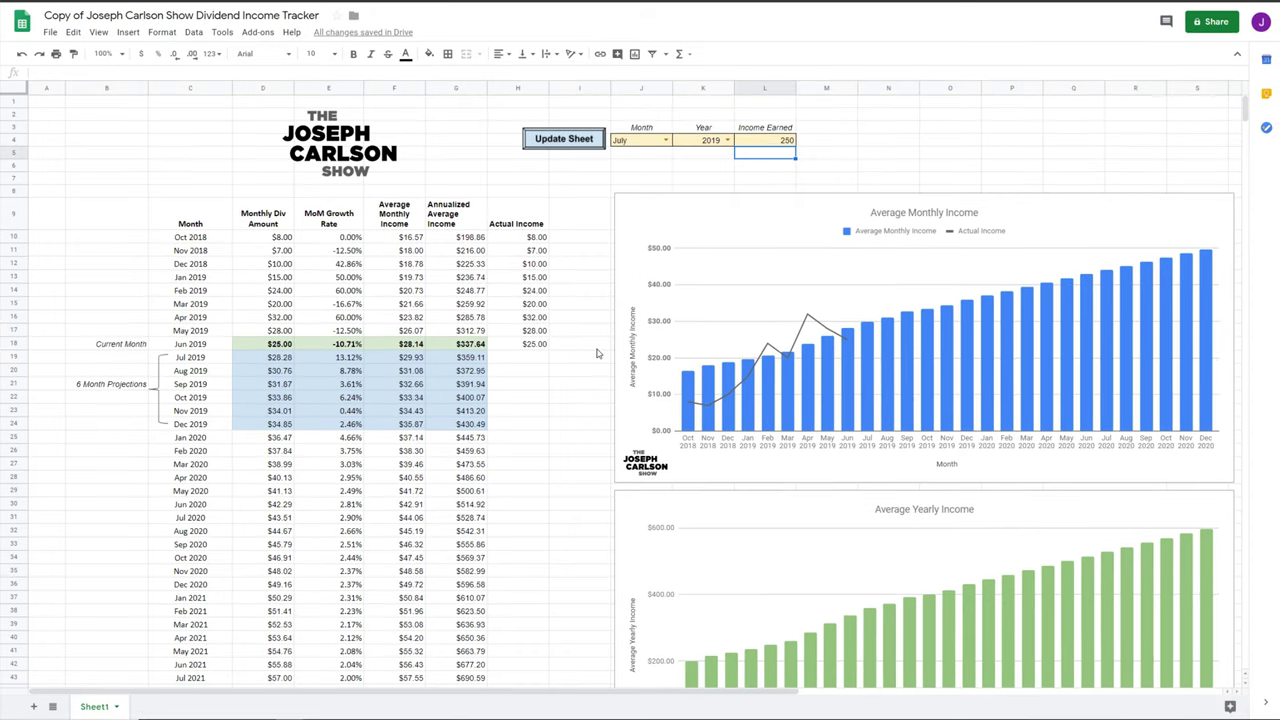
# Set the Income Earned for July 2019 to 35 beside the Update Sheet control
pyautogui.click(986, 168)
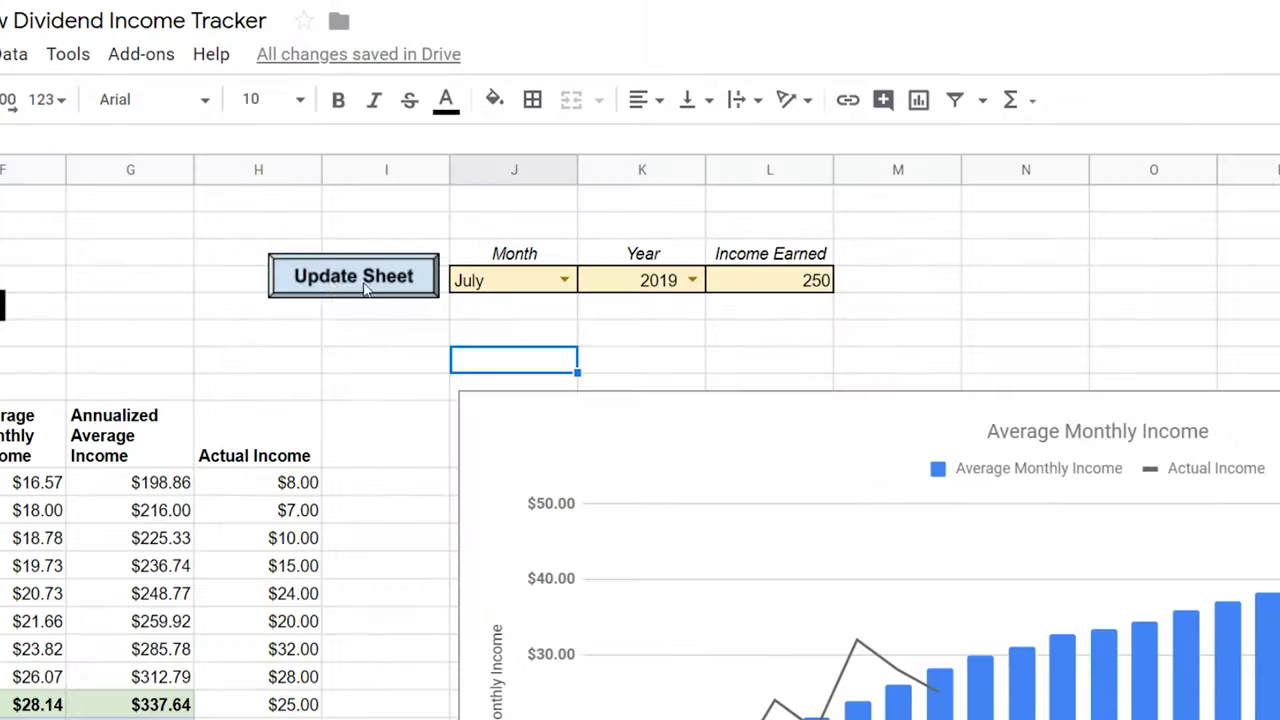
pyautogui.click(620, 333)
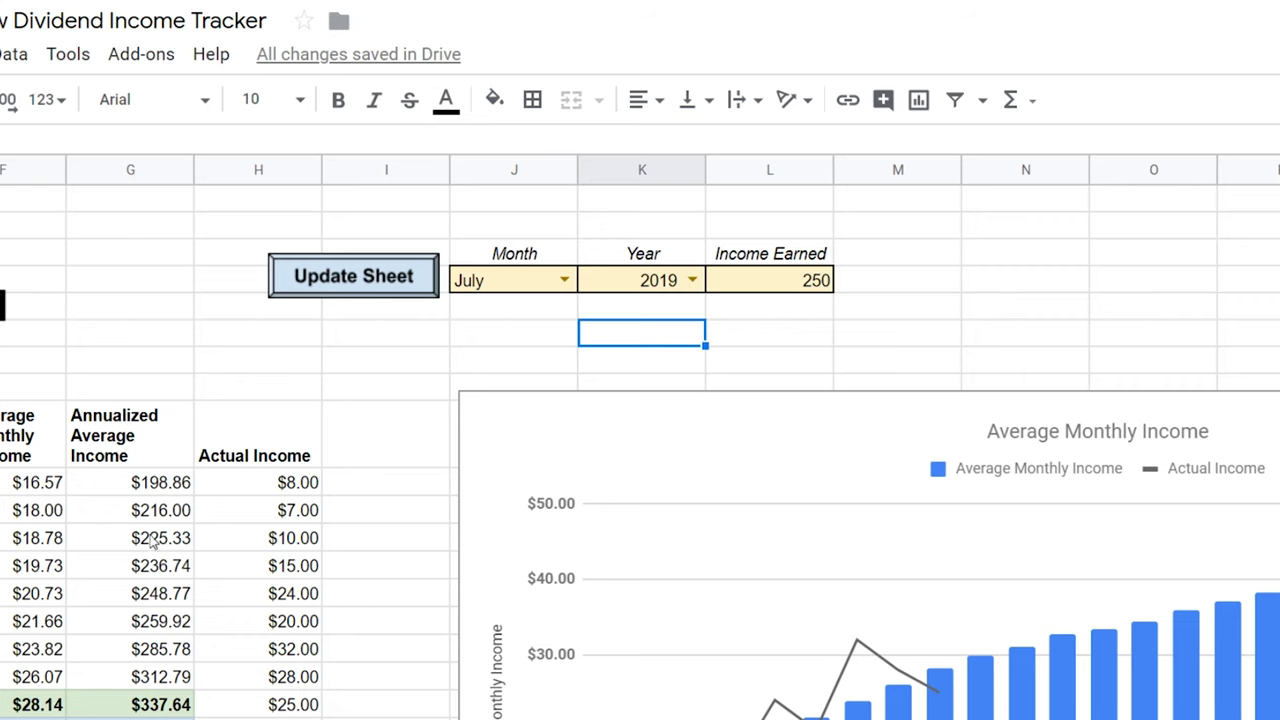
pyautogui.hscroll(-3, 520, 360)
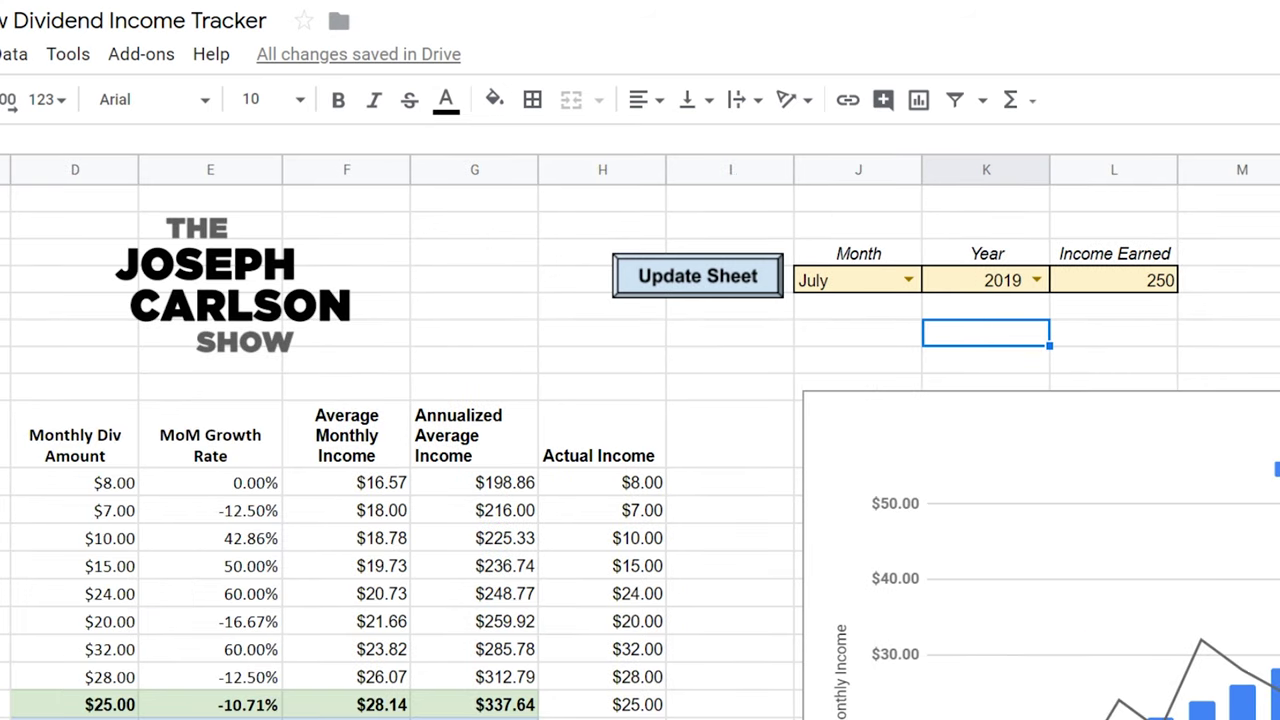
pyautogui.hscroll(-1, 906, 332)
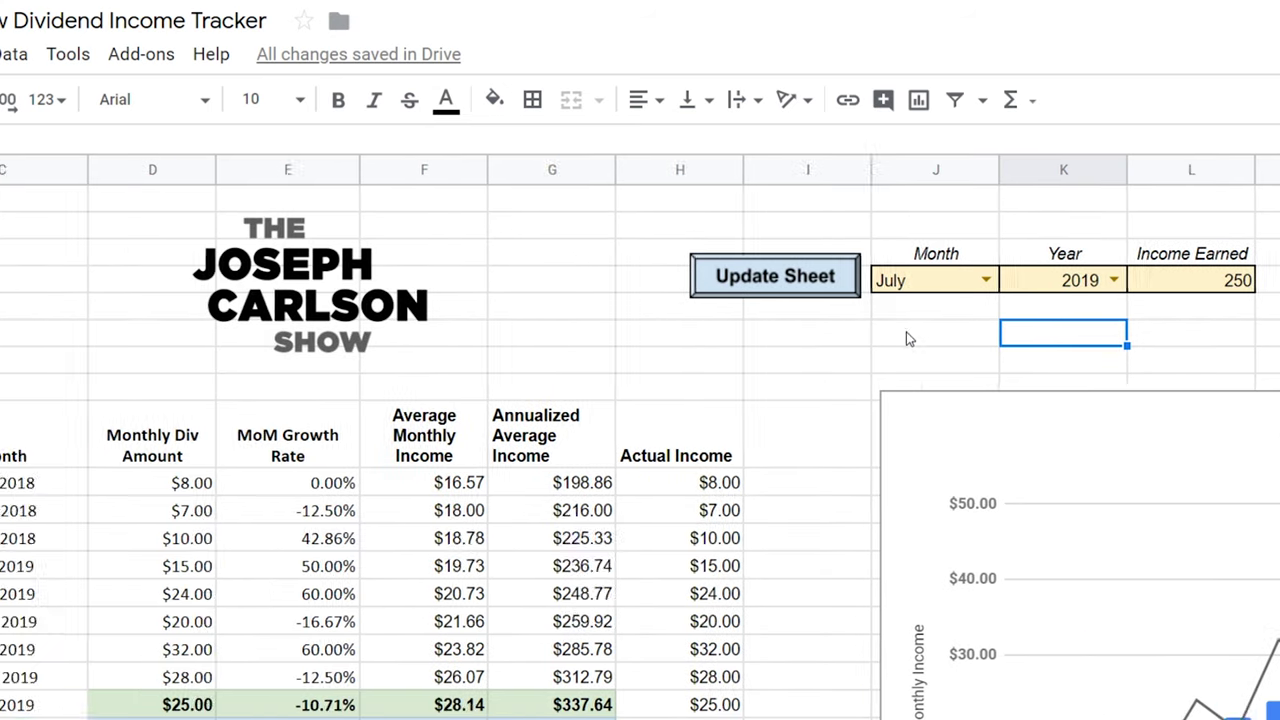
pyautogui.hscroll(3, 913, 335)
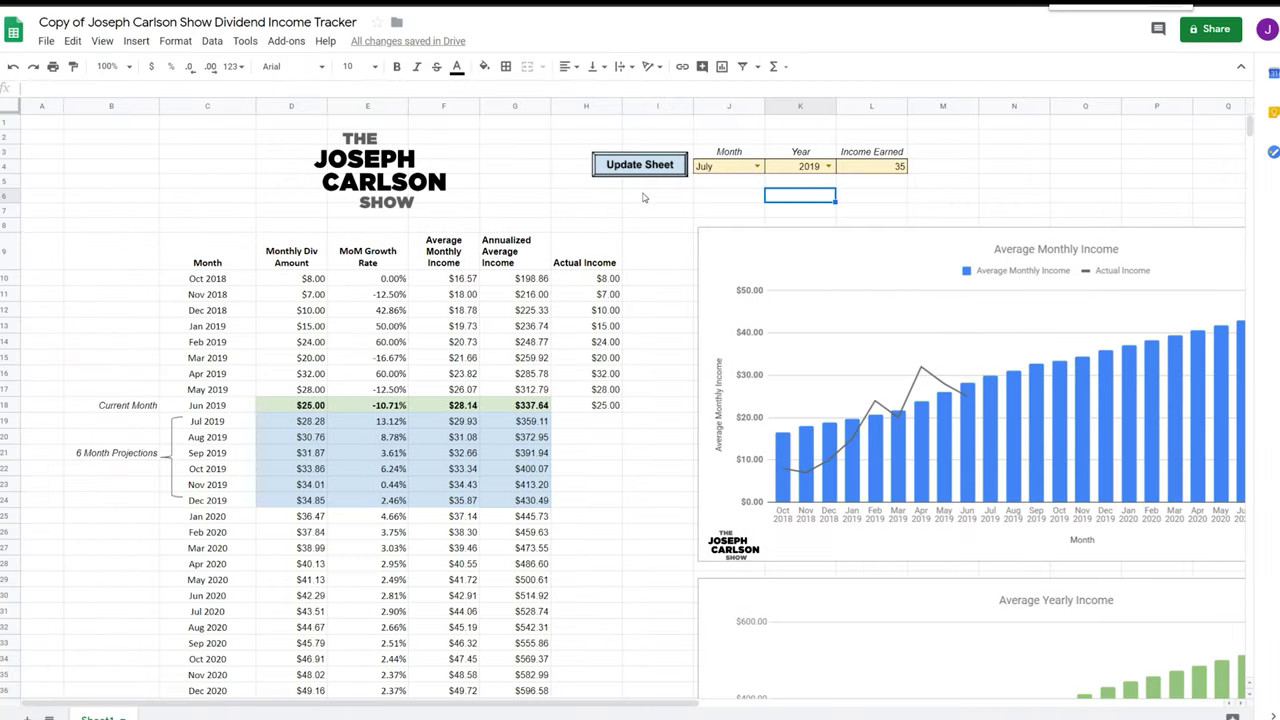
pyautogui.click(640, 210)
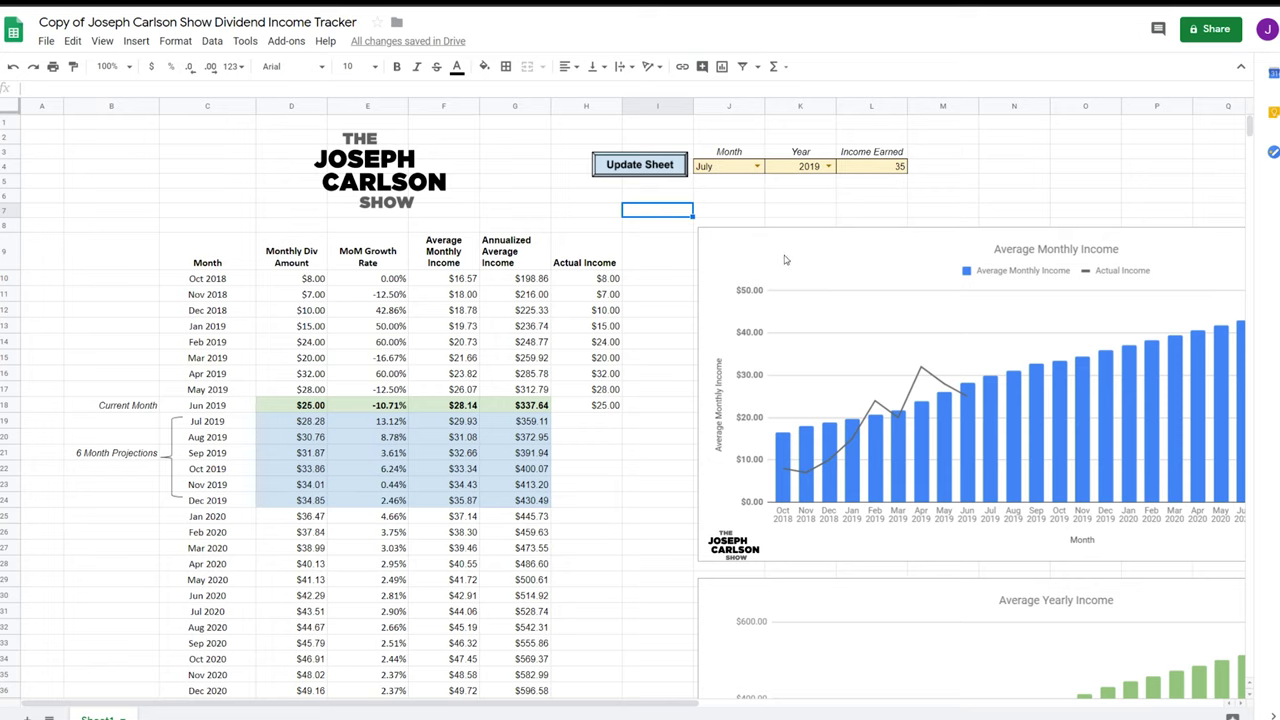
pyautogui.click(806, 213)
pyautogui.click(942, 212)
pyautogui.click(1008, 201)
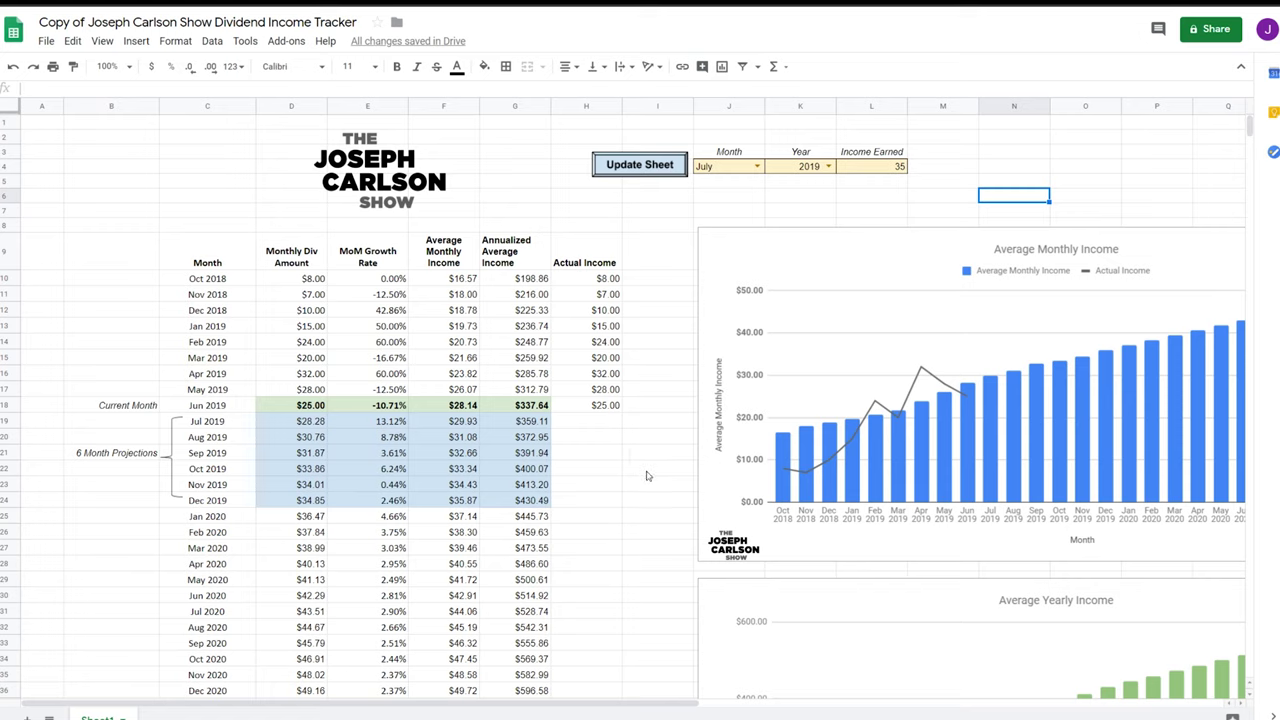
# Start the sheet update for July 2019 and choose the Google account for authorizing its attached script
pyautogui.click(988, 166)
pyautogui.click(673, 168)
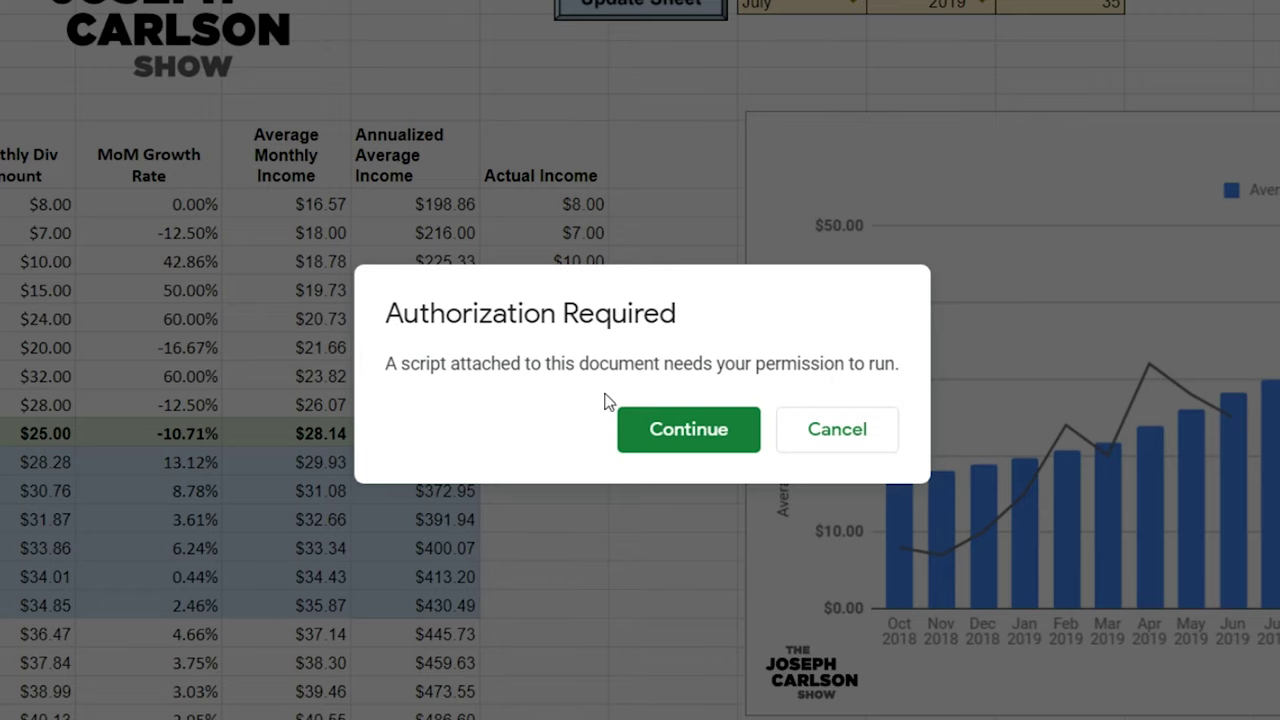
pyautogui.click(648, 430)
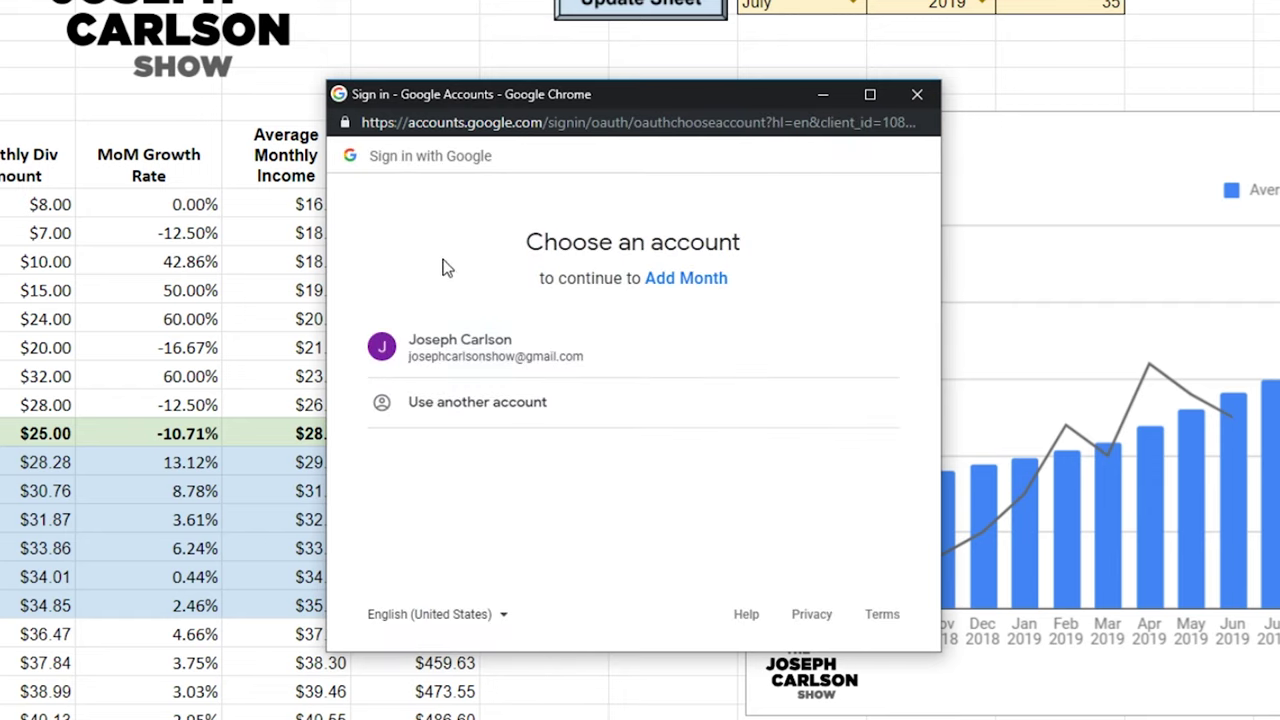
pyautogui.click(488, 374)
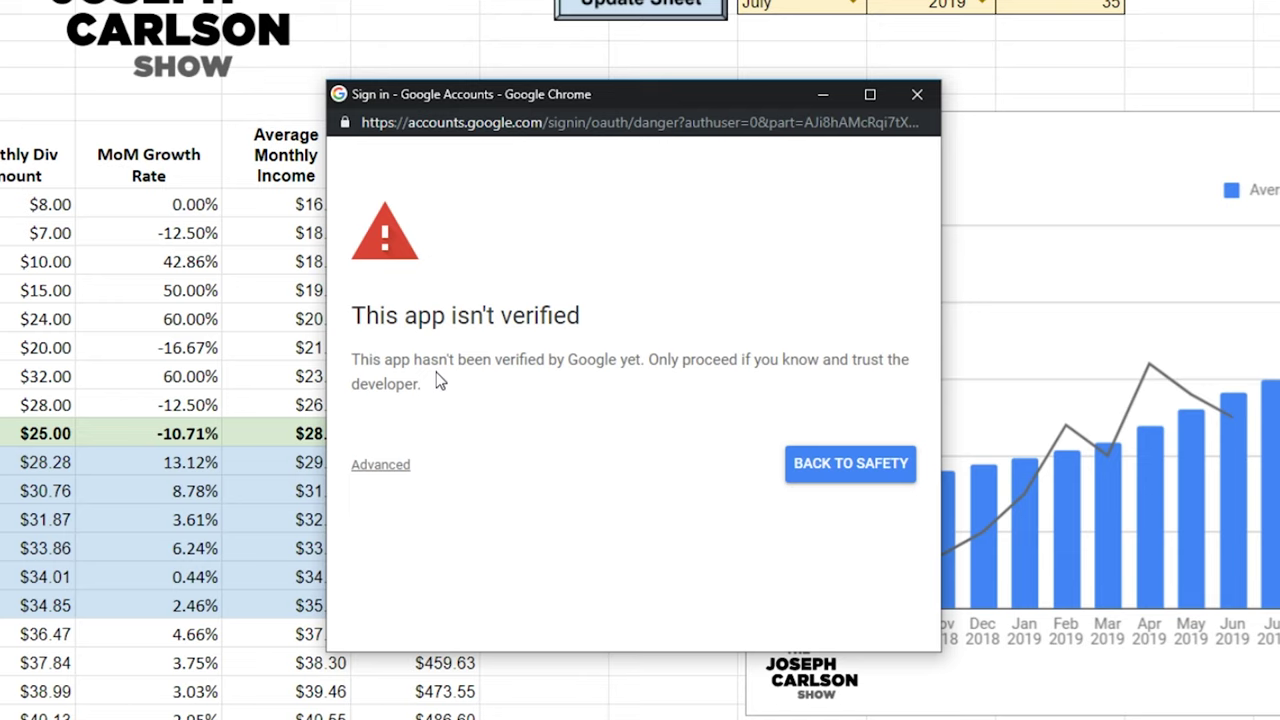
# Proceed to the unverified Add Month script and allow it to access the account's Google Drive spreadsheets
pyautogui.click(396, 478)
pyautogui.scroll(-1, 400, 486)
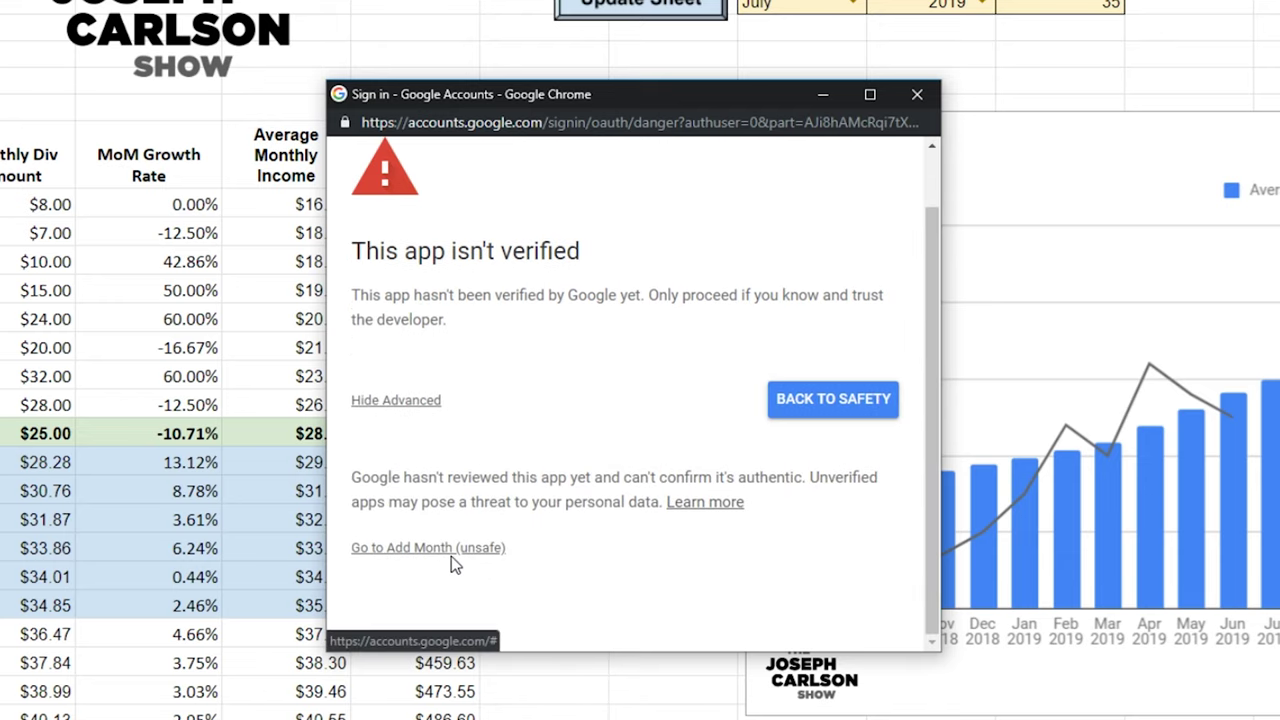
pyautogui.click(498, 551)
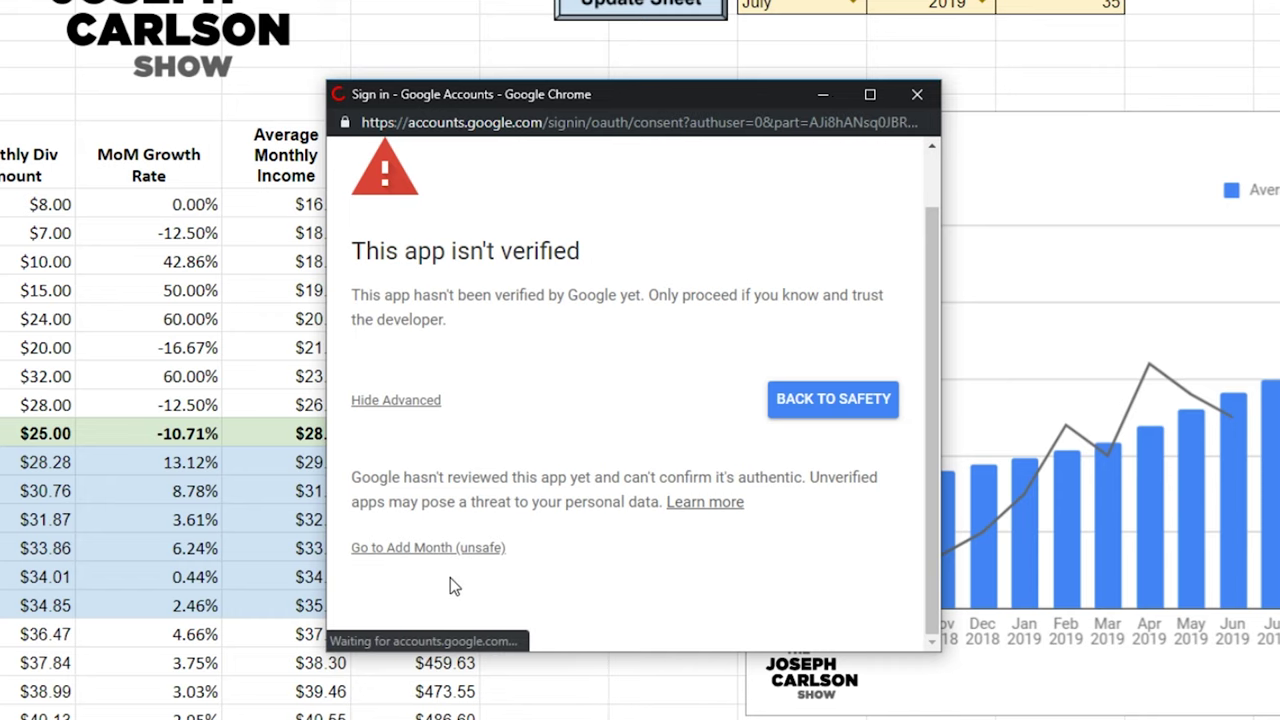
pyautogui.scroll(-3, 451, 589)
pyautogui.scroll(3, 657, 386)
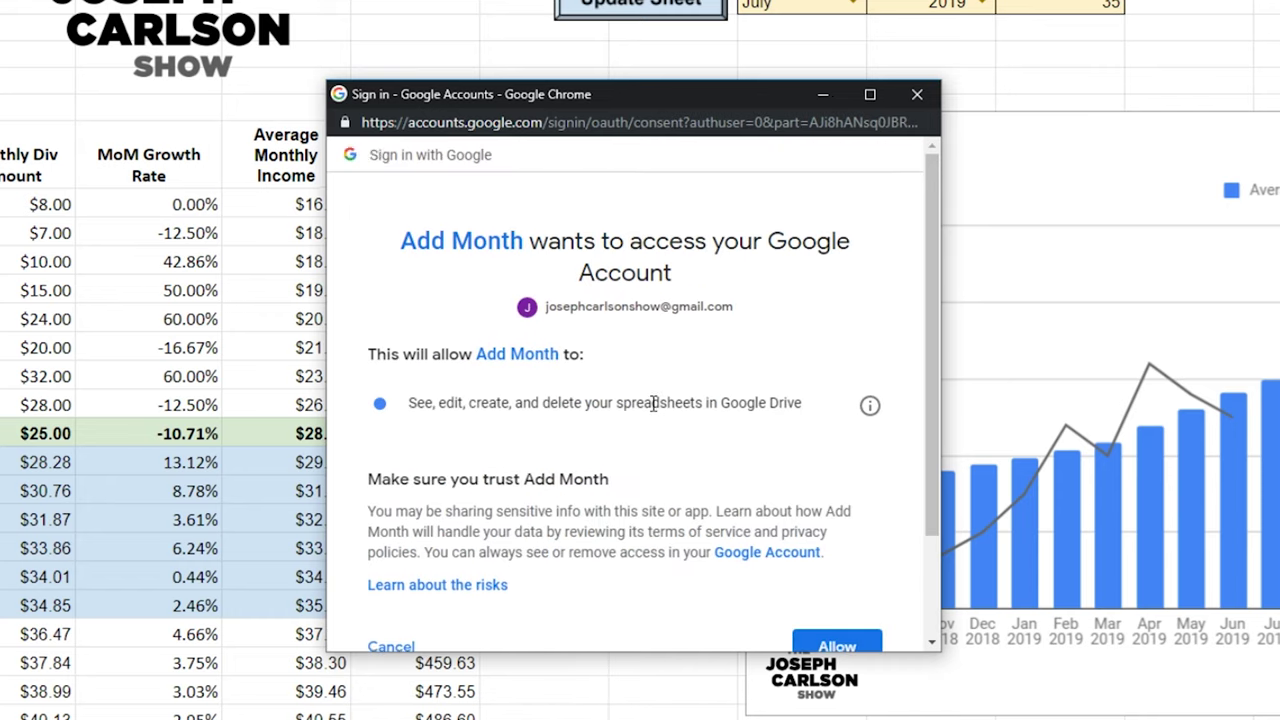
pyautogui.scroll(-3, 655, 402)
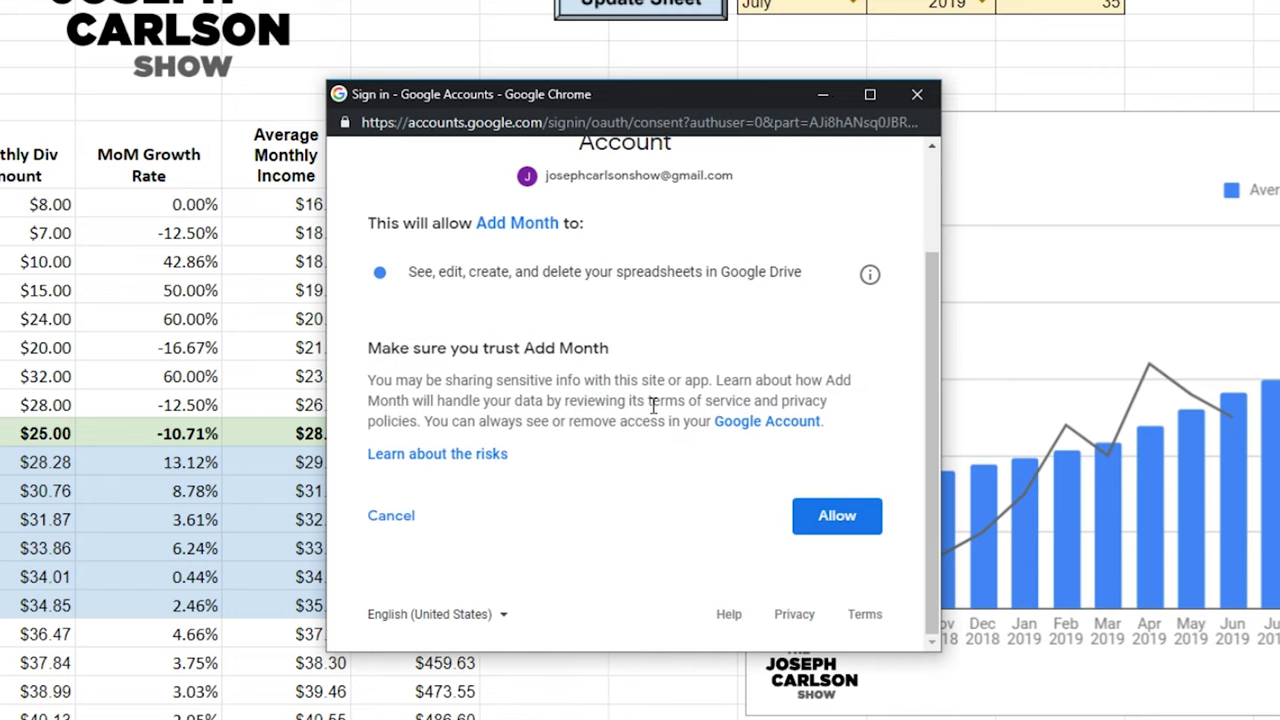
pyautogui.click(836, 517)
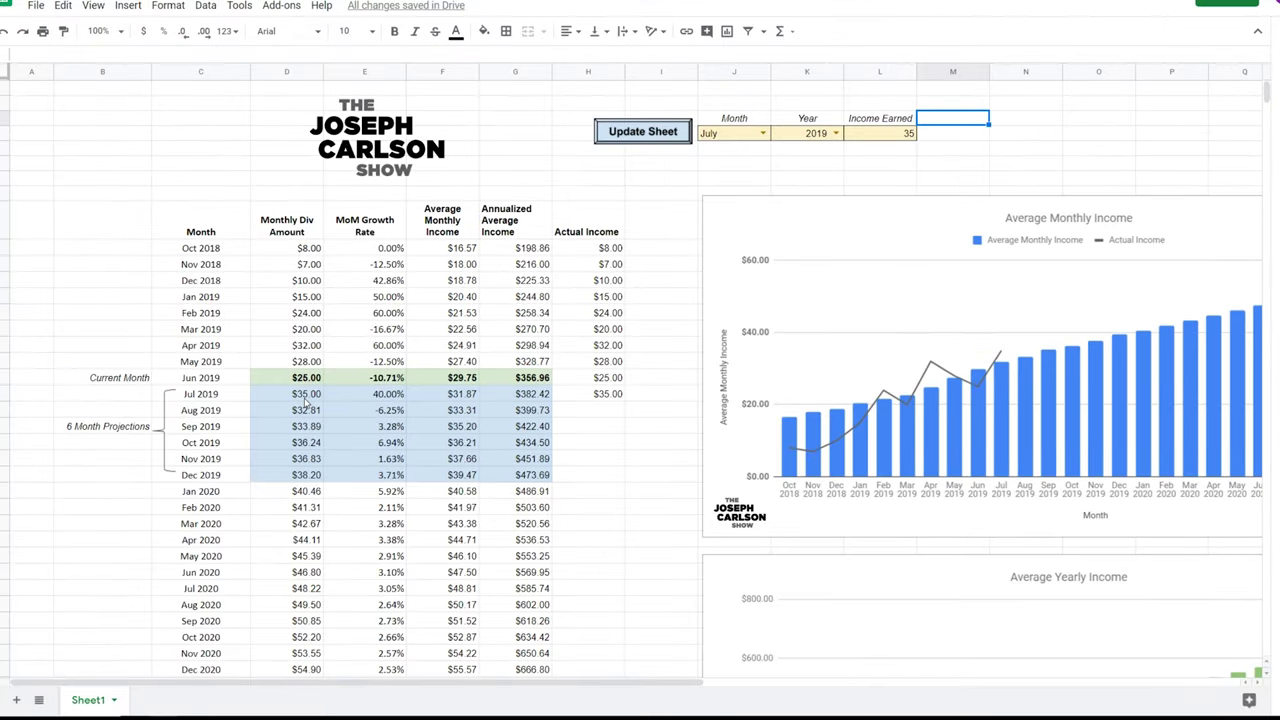
# Check the July 2019 income in the table and on the Average Monthly Income chart
pyautogui.click(304, 396)
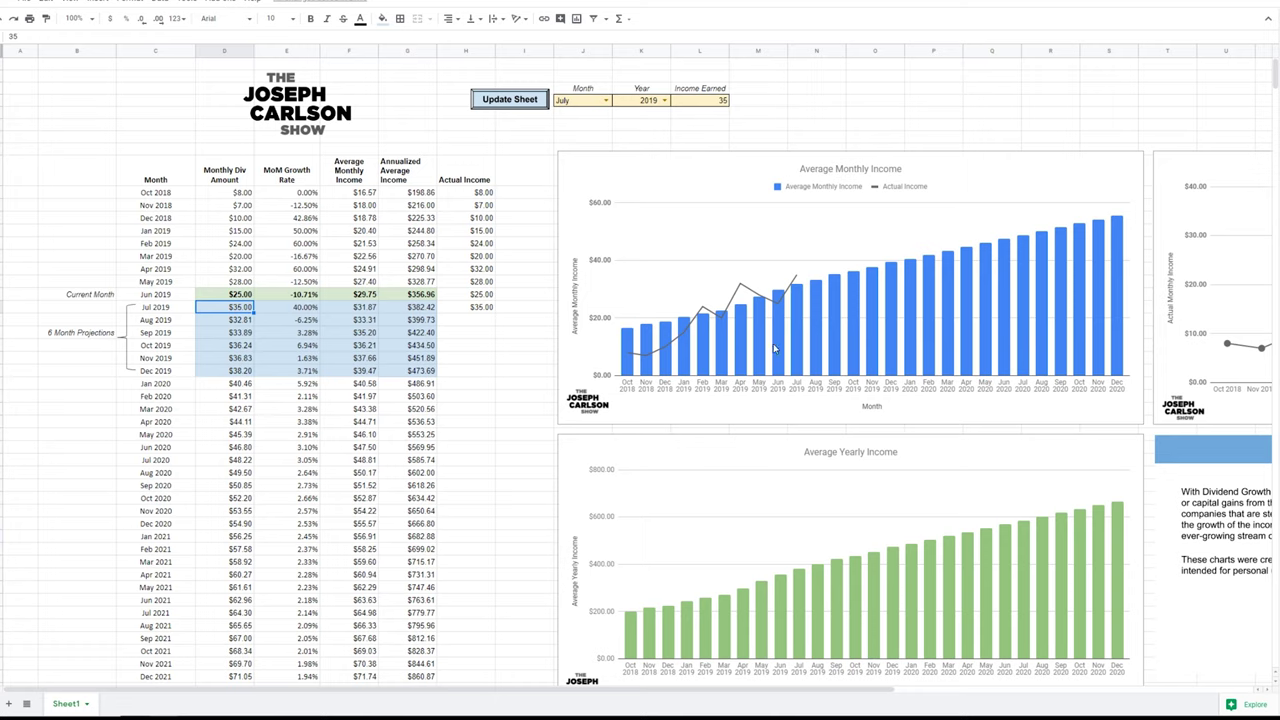
pyautogui.click(798, 292)
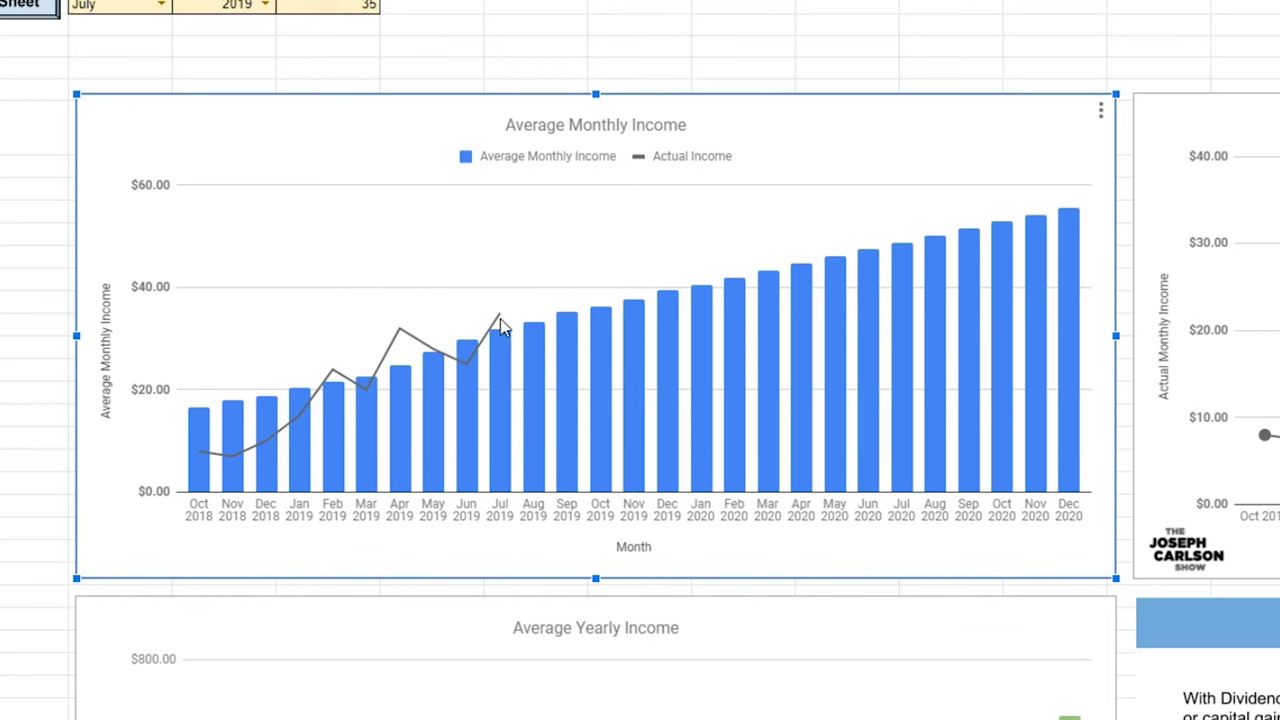
pyautogui.moveTo(512, 338)
pyautogui.click(516, 10)
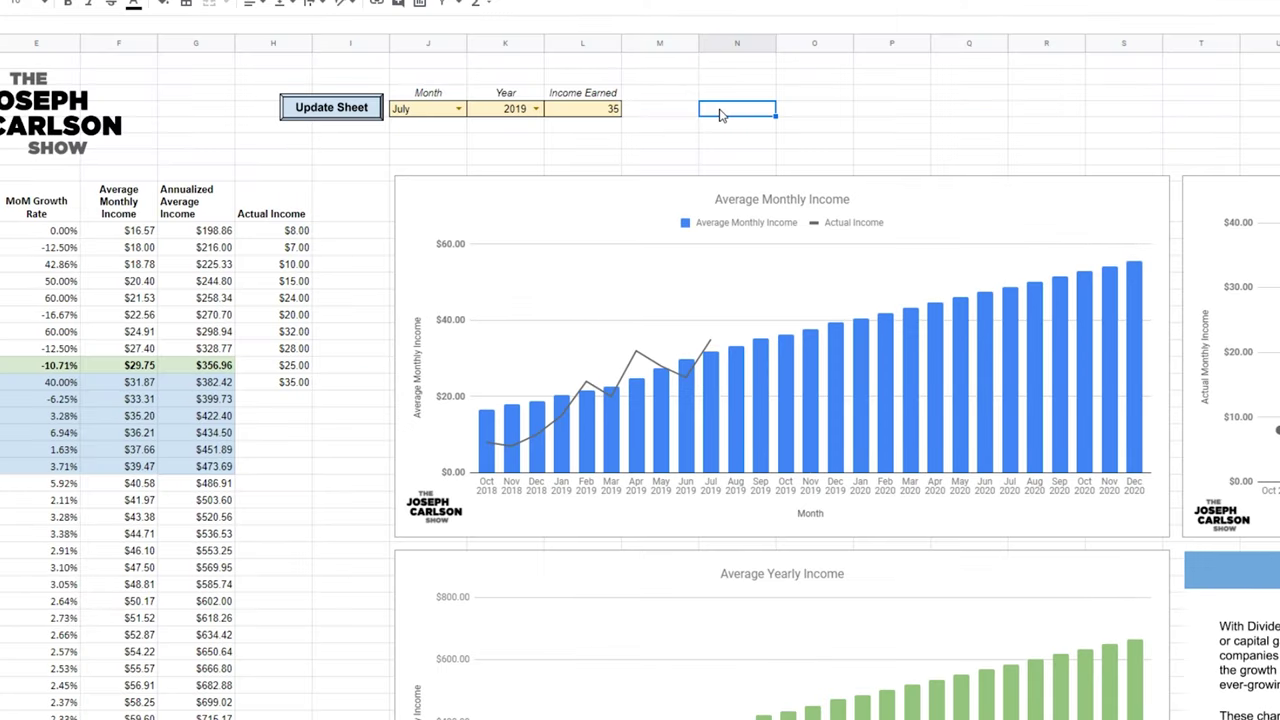
pyautogui.click(666, 108)
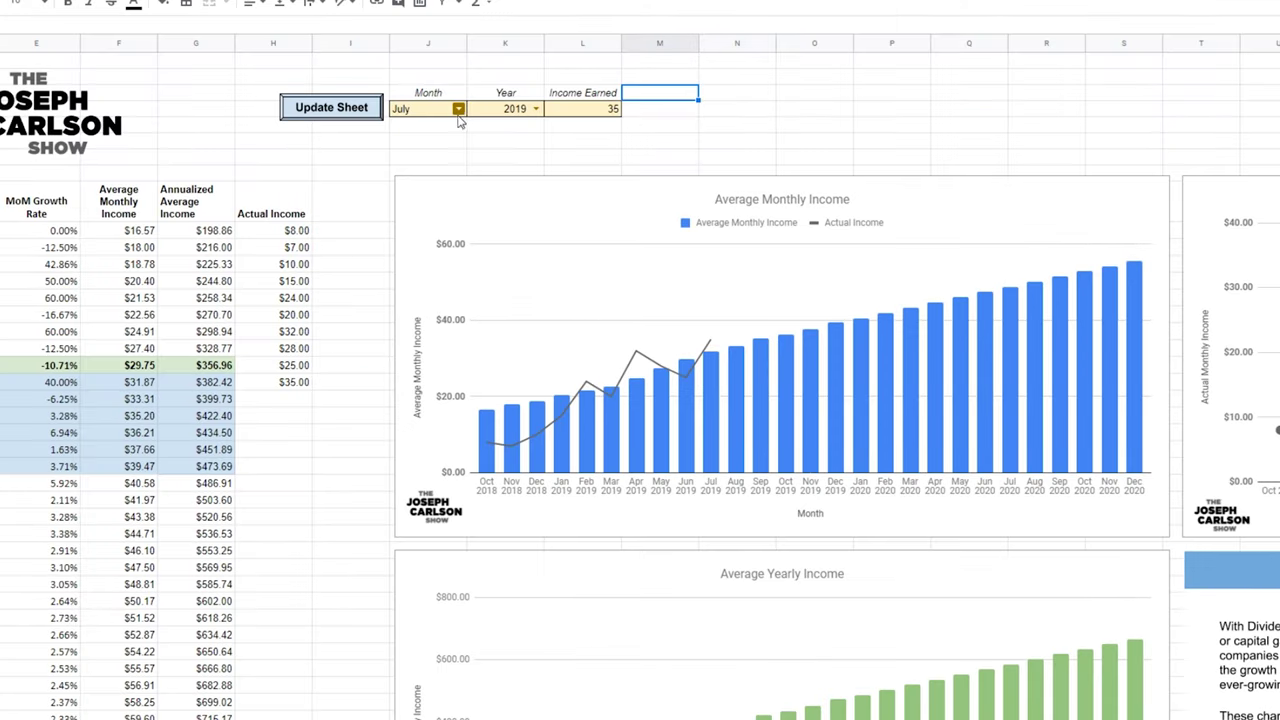
# Set the entry's month to August 2019 with Income Earned of 42 and update the sheet
pyautogui.click(458, 108)
pyautogui.click(418, 267)
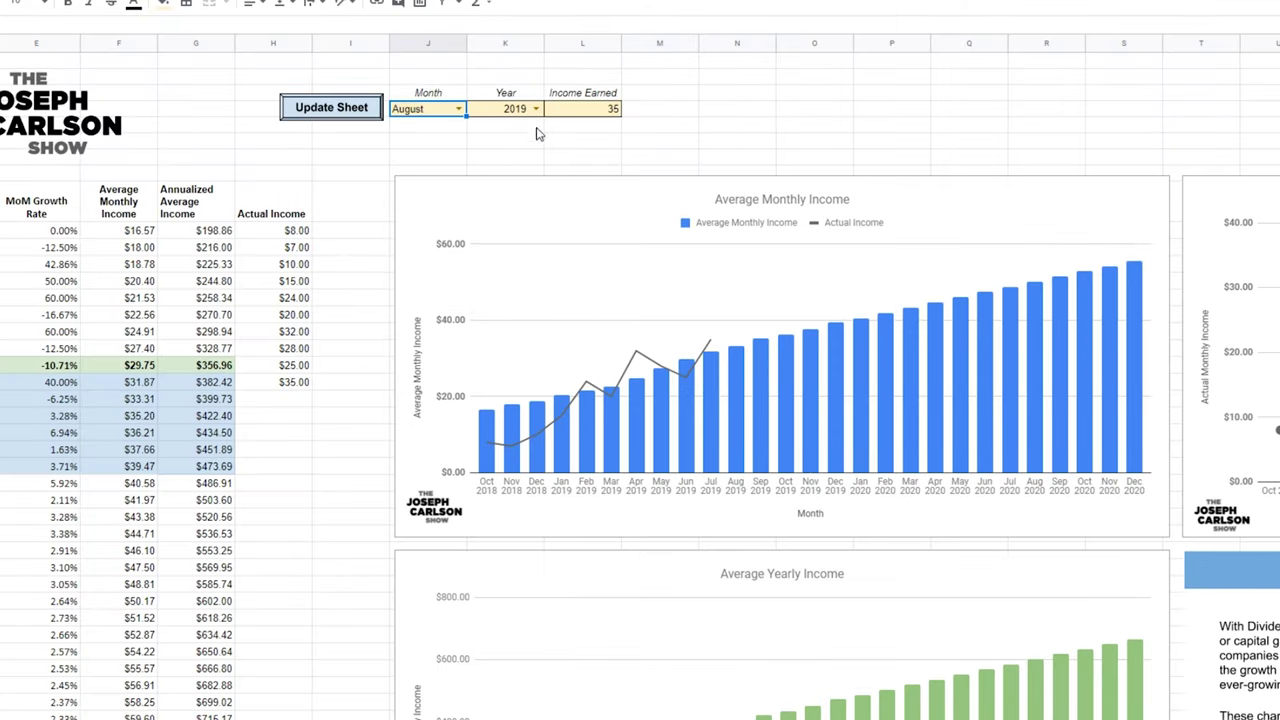
pyautogui.click(608, 112)
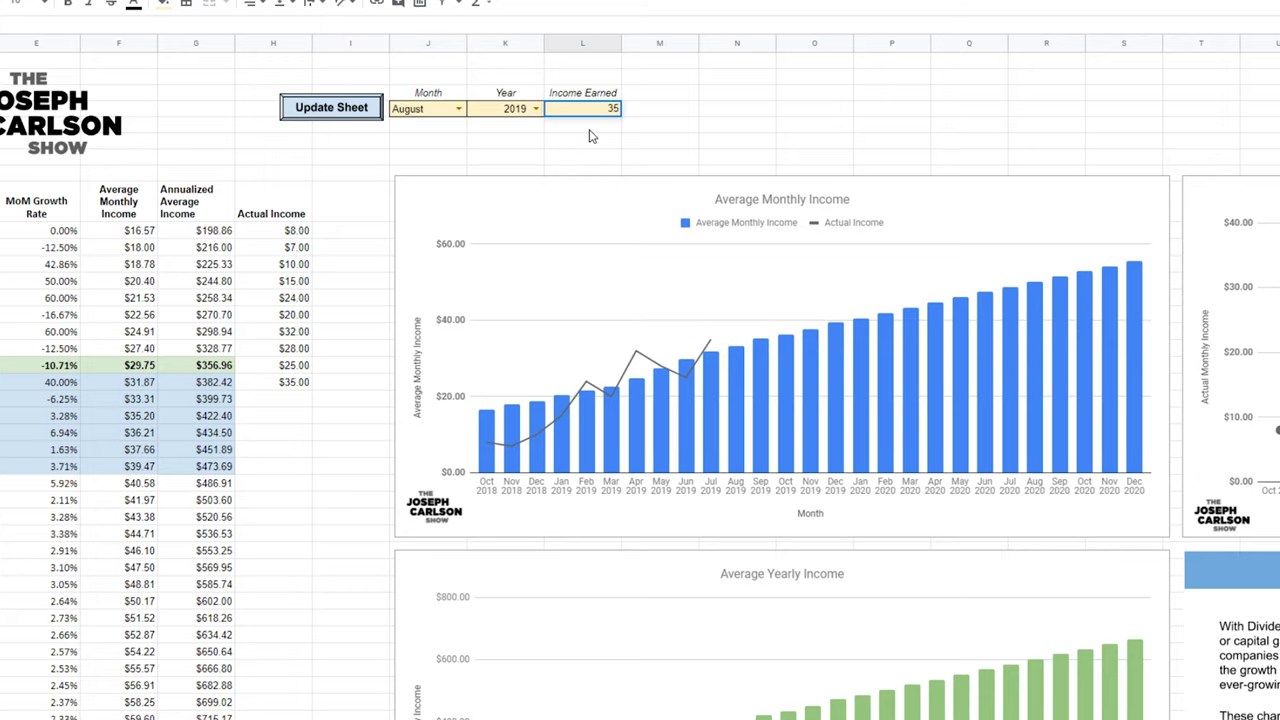
pyautogui.press('BackSpace')
pyautogui.write('42')
pyautogui.press('Tab')
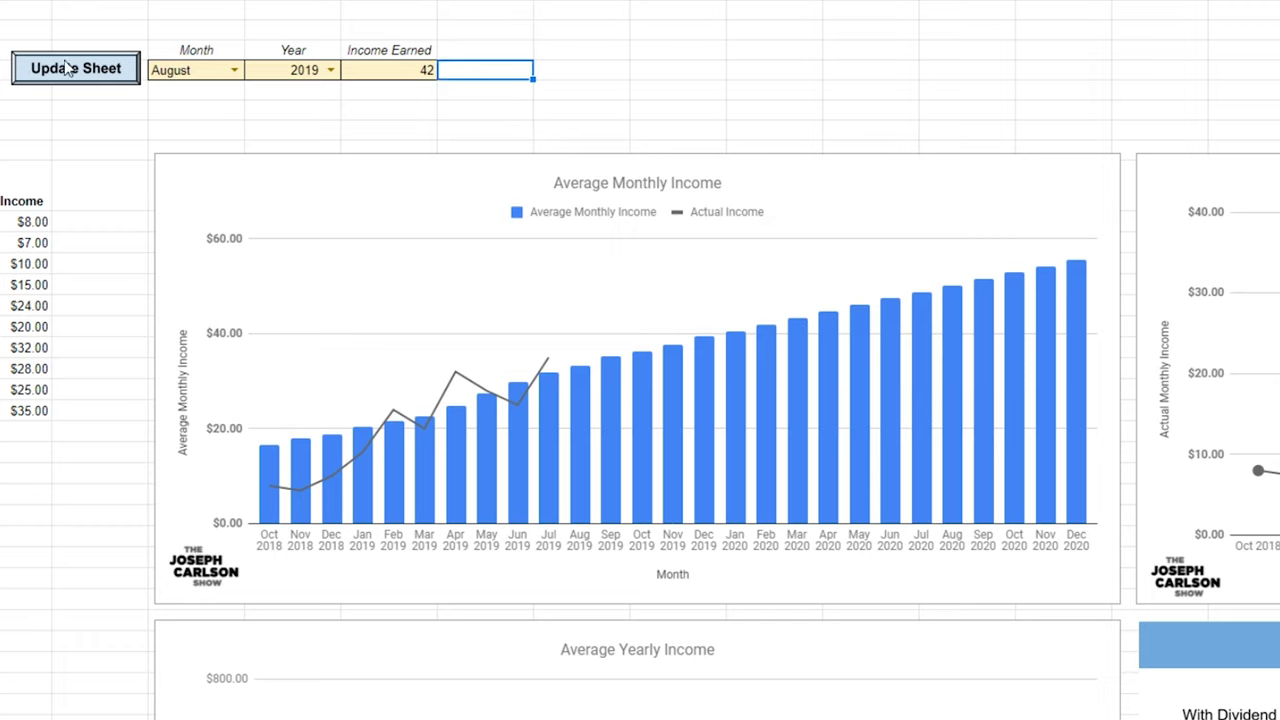
pyautogui.click(566, 76)
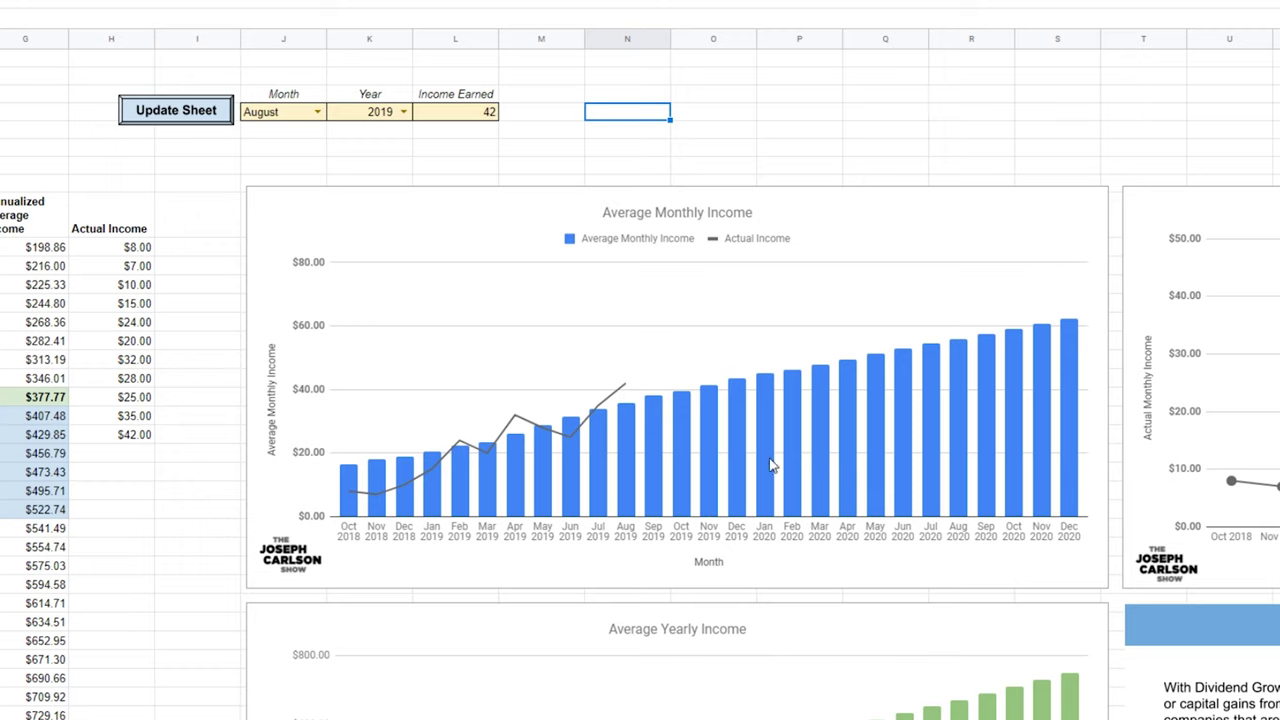
# Examine August 2019 in the Actual Monthly Income chart, review the average monthly and yearly charts, and return to the income table
pyautogui.hscroll(5, 661, 367)
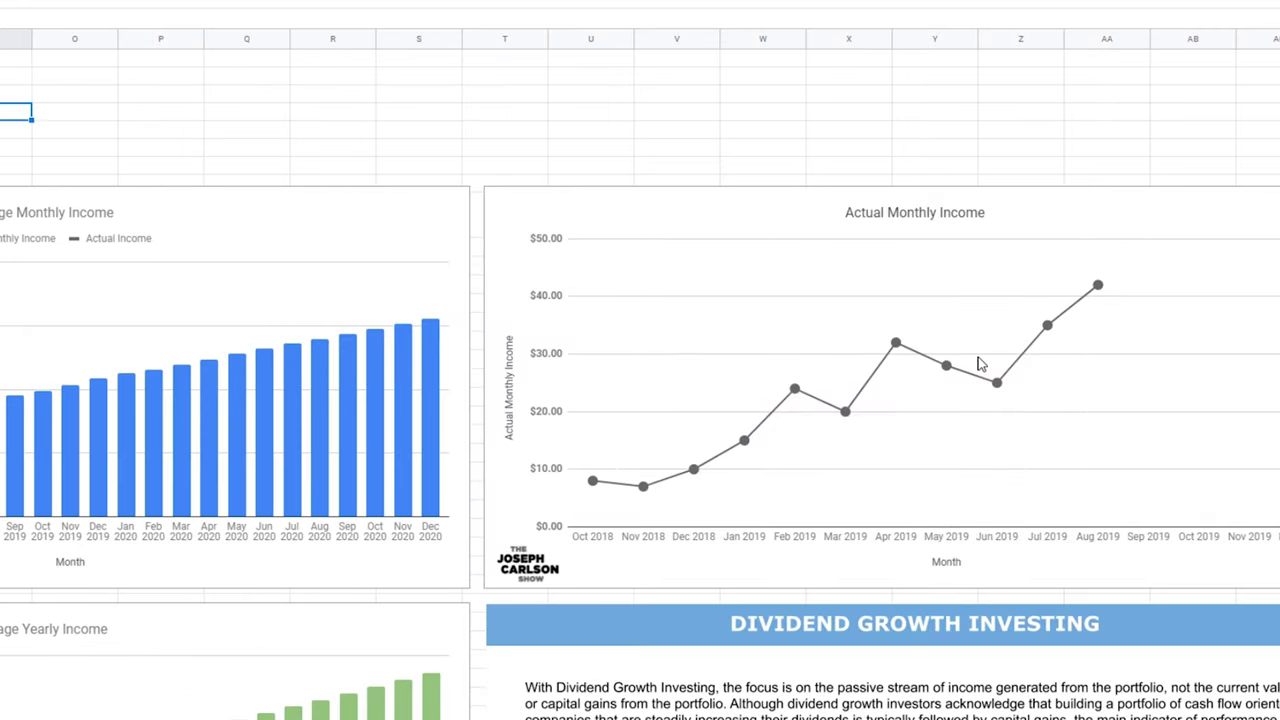
pyautogui.click(1110, 315)
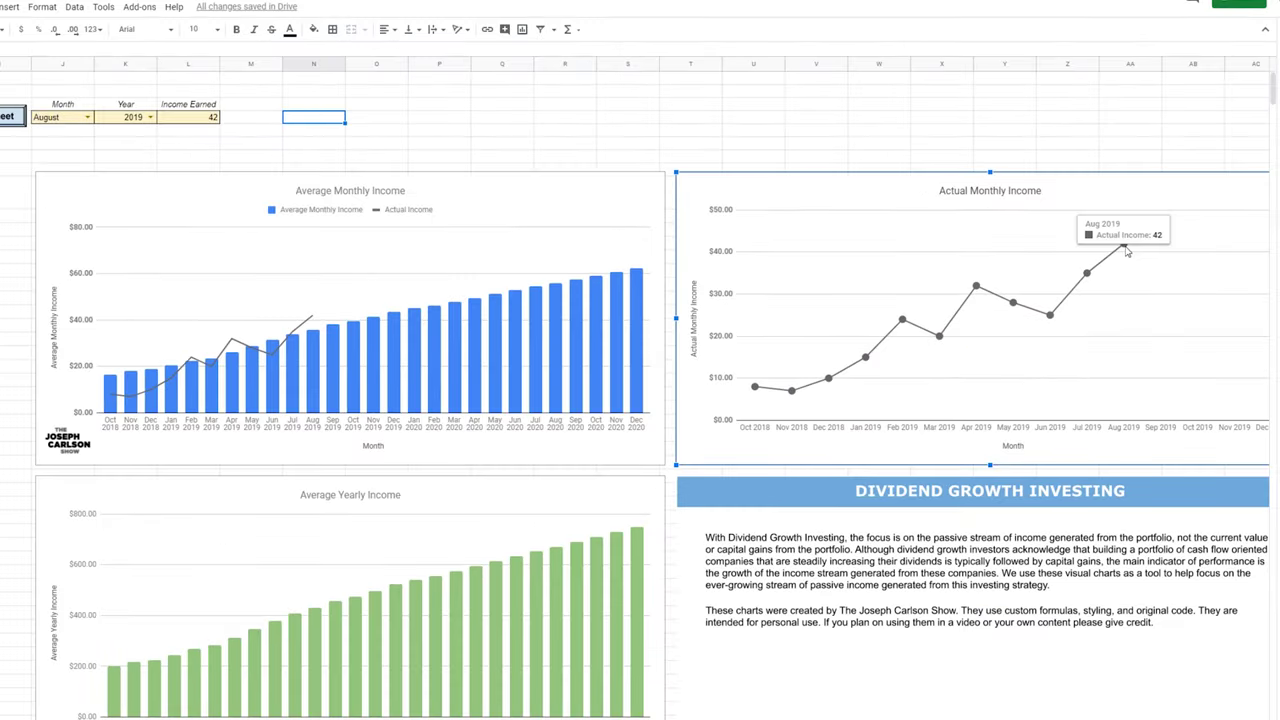
pyautogui.click(309, 346)
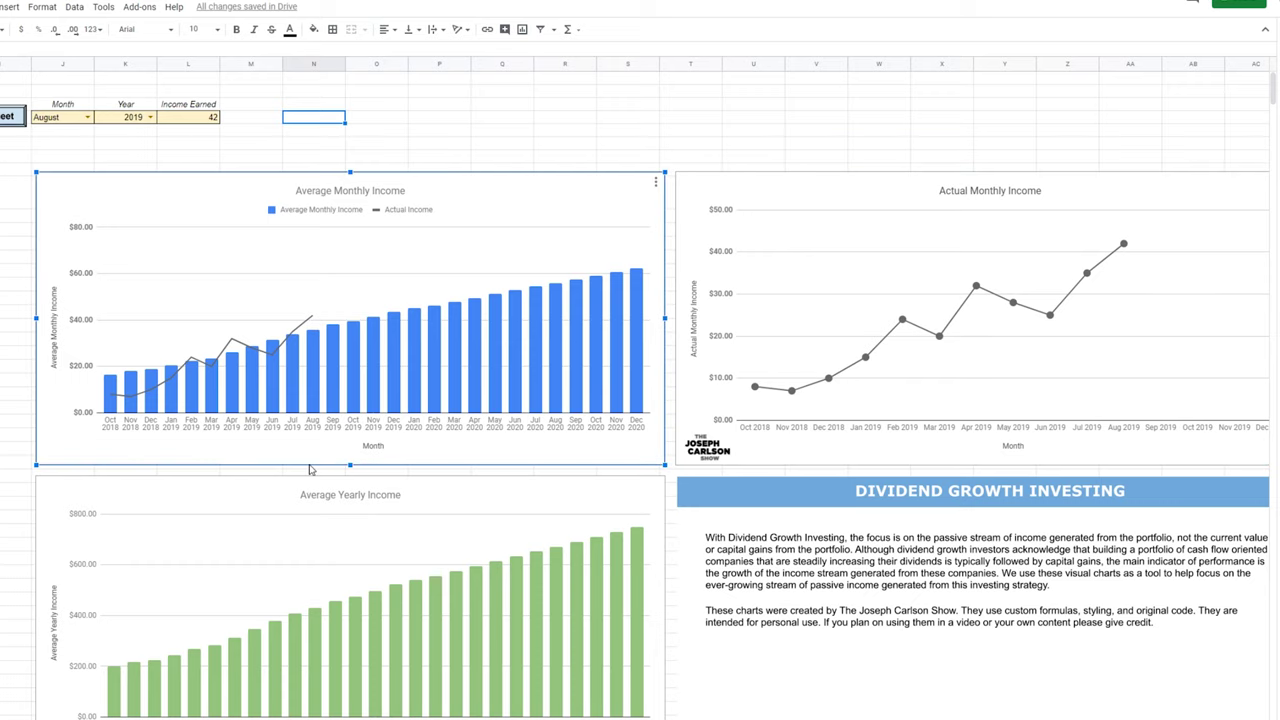
pyautogui.click(320, 631)
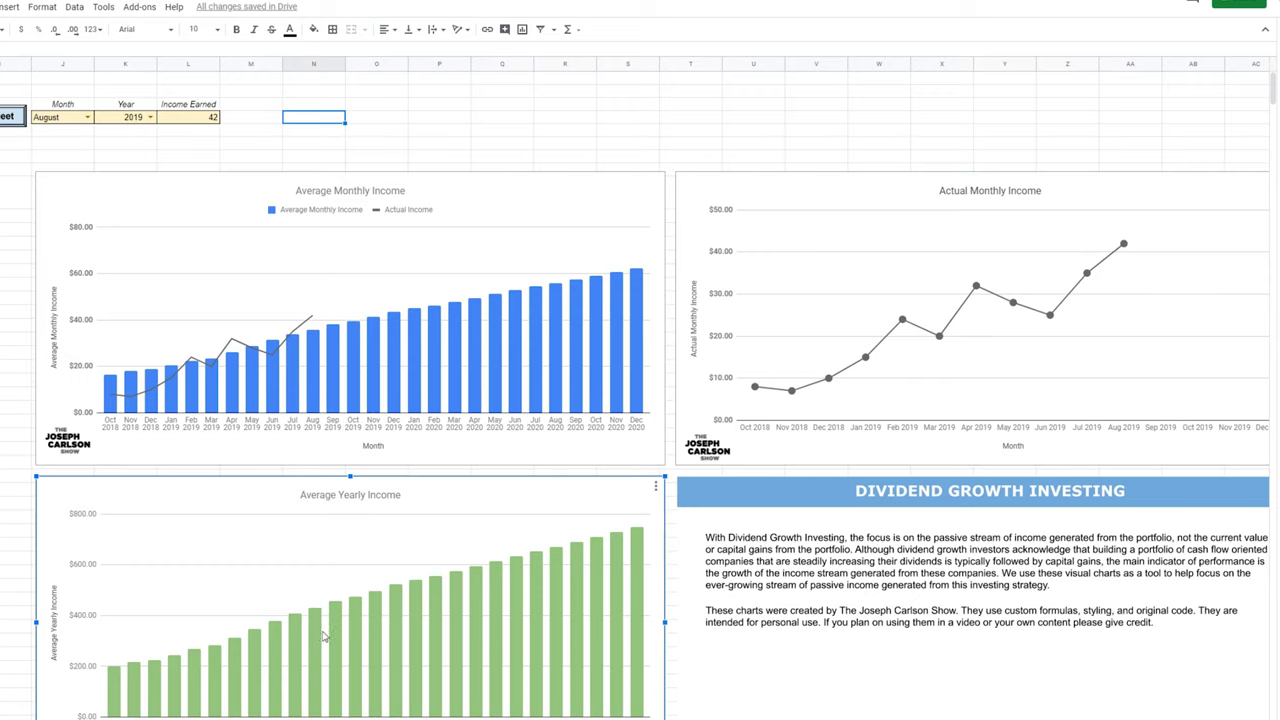
pyautogui.hscroll(-4, 895, 285)
pyautogui.press('Escape')
pyautogui.press('Up')
pyautogui.press('Right')
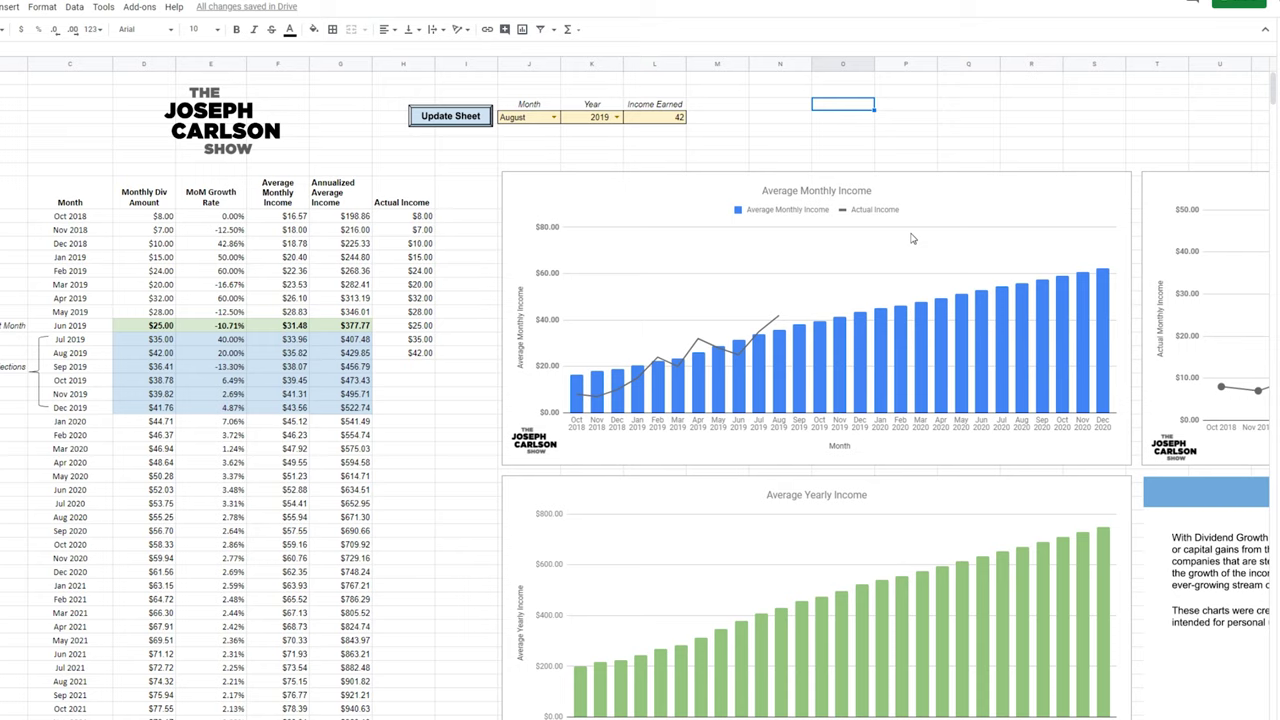
pyautogui.click(553, 117)
pyautogui.click(834, 108)
pyautogui.click(893, 123)
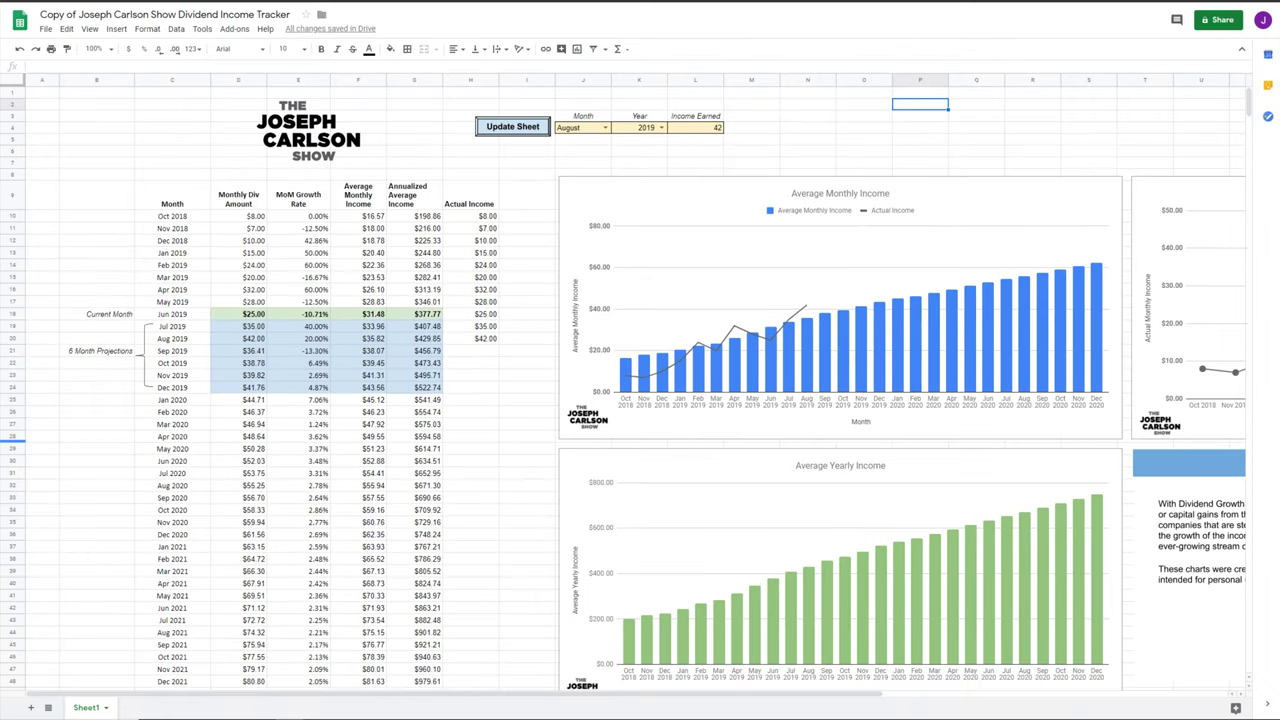
pyautogui.click(825, 163)
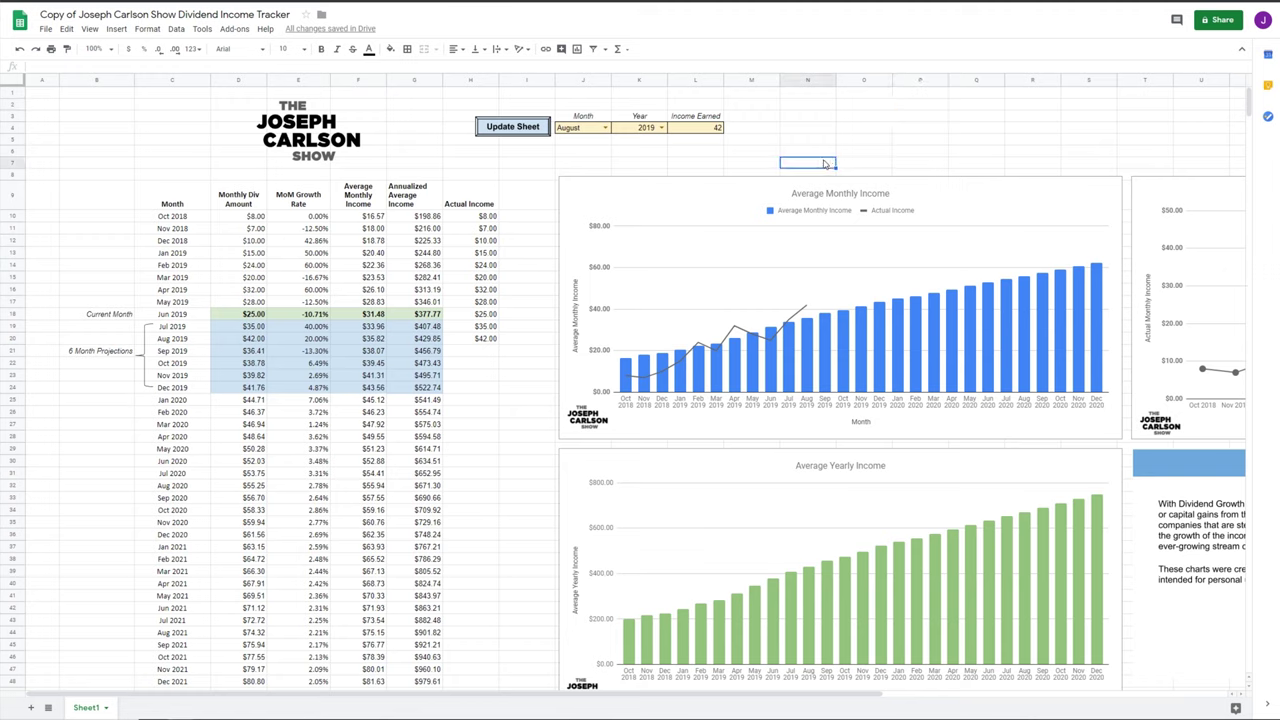
pyautogui.click(842, 117)
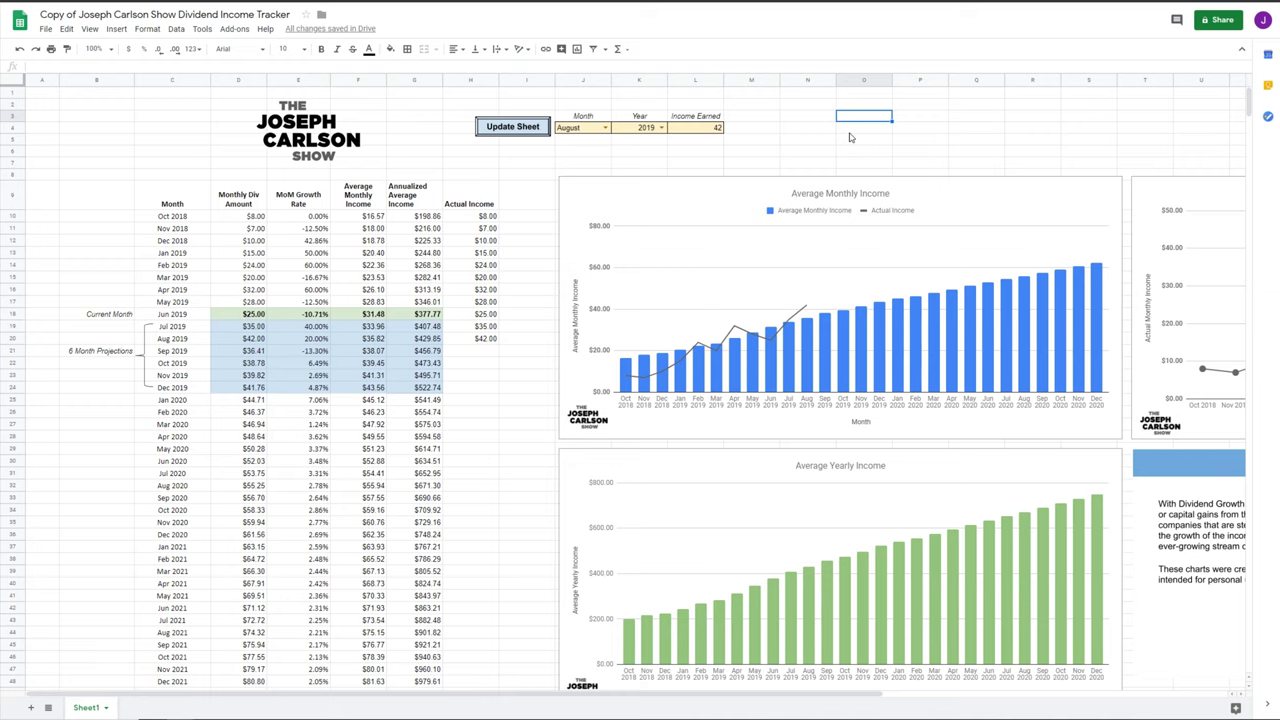
pyautogui.hscroll(5, 805, 215)
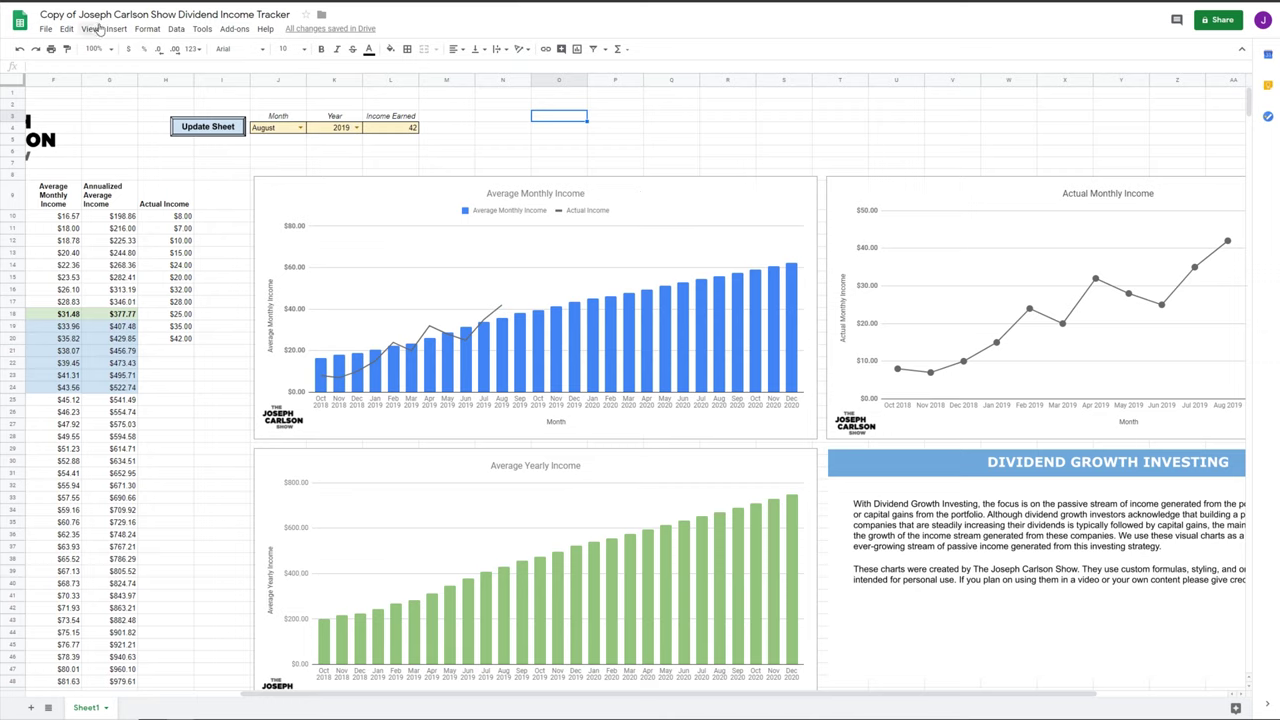
pyautogui.click(562, 139)
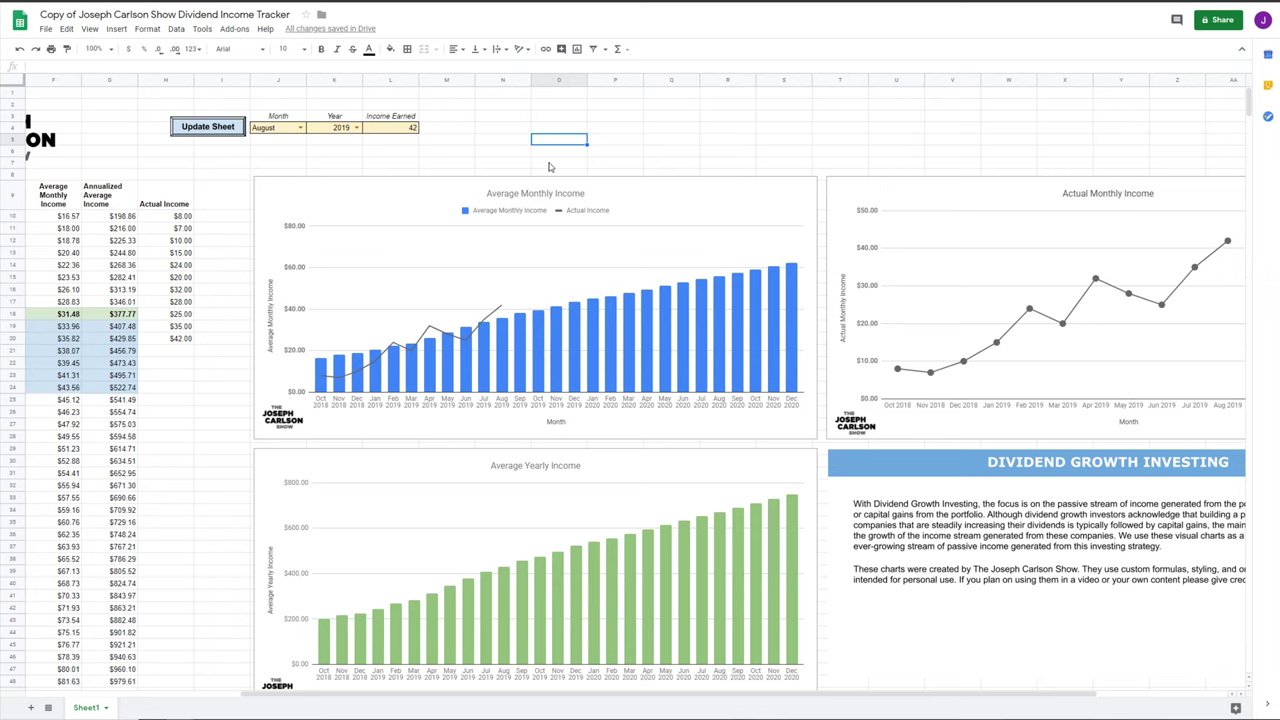
pyautogui.hscroll(-5, 546, 167)
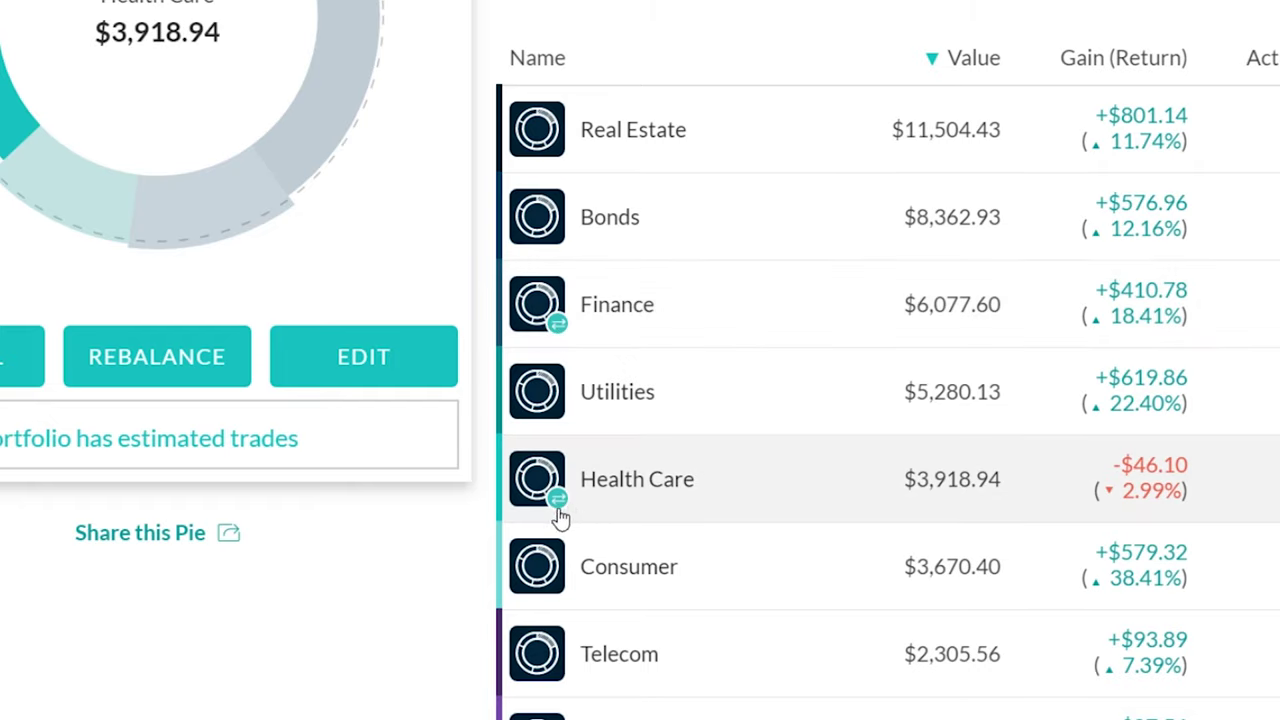
# Open the Finance slice of the Passive Income portfolio and review its performance graph and individual holdings
pyautogui.rightClick(547, 511)
pyautogui.click(563, 508)
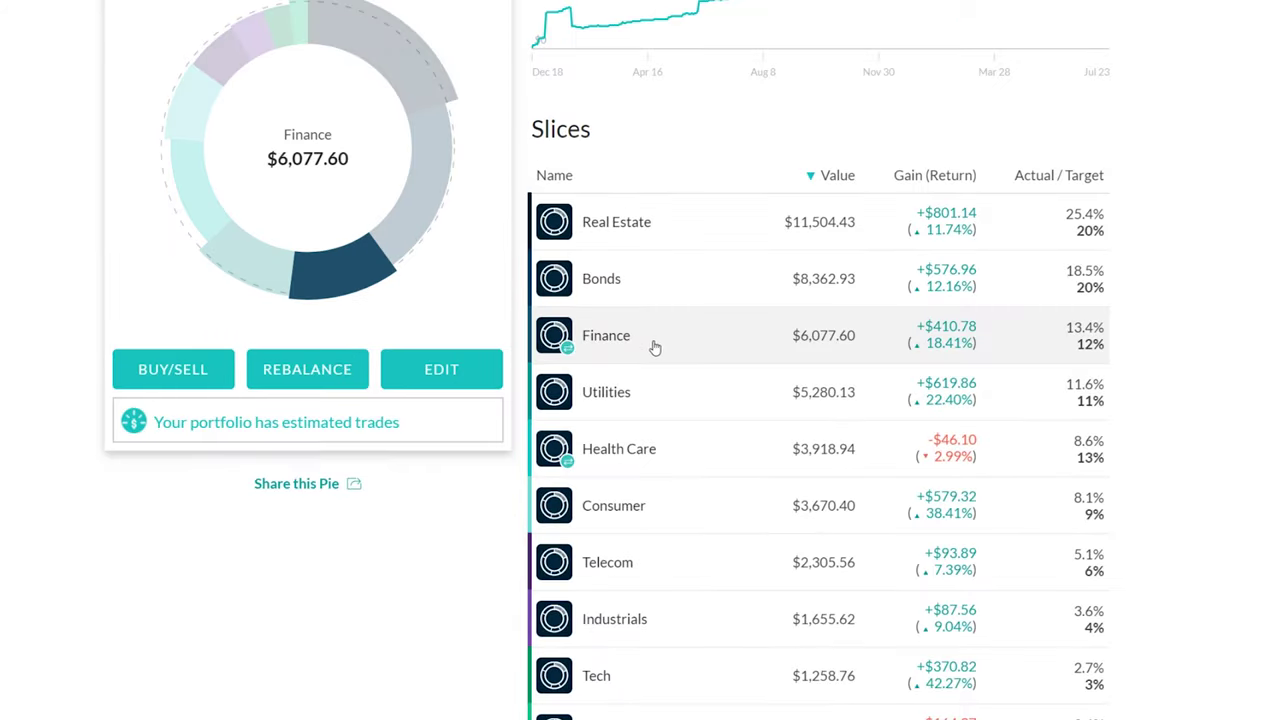
pyautogui.click(655, 347)
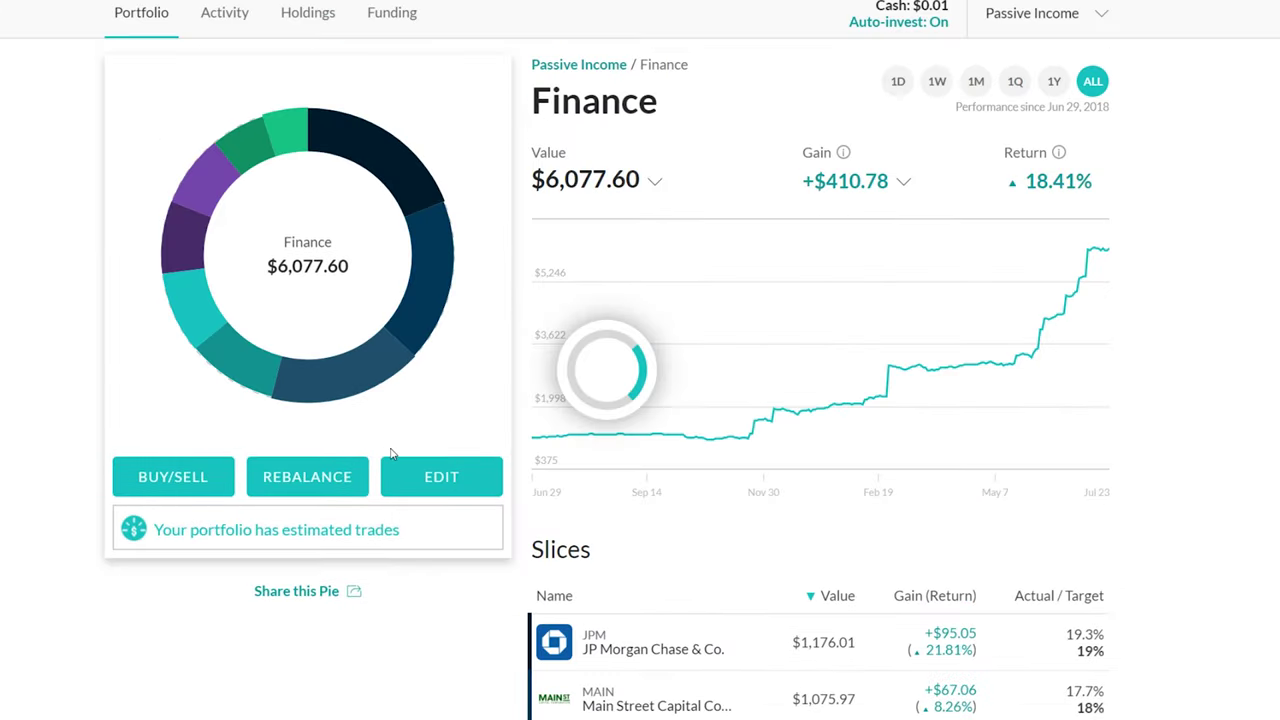
pyautogui.scroll(-2, 328, 503)
pyautogui.scroll(-5, 328, 503)
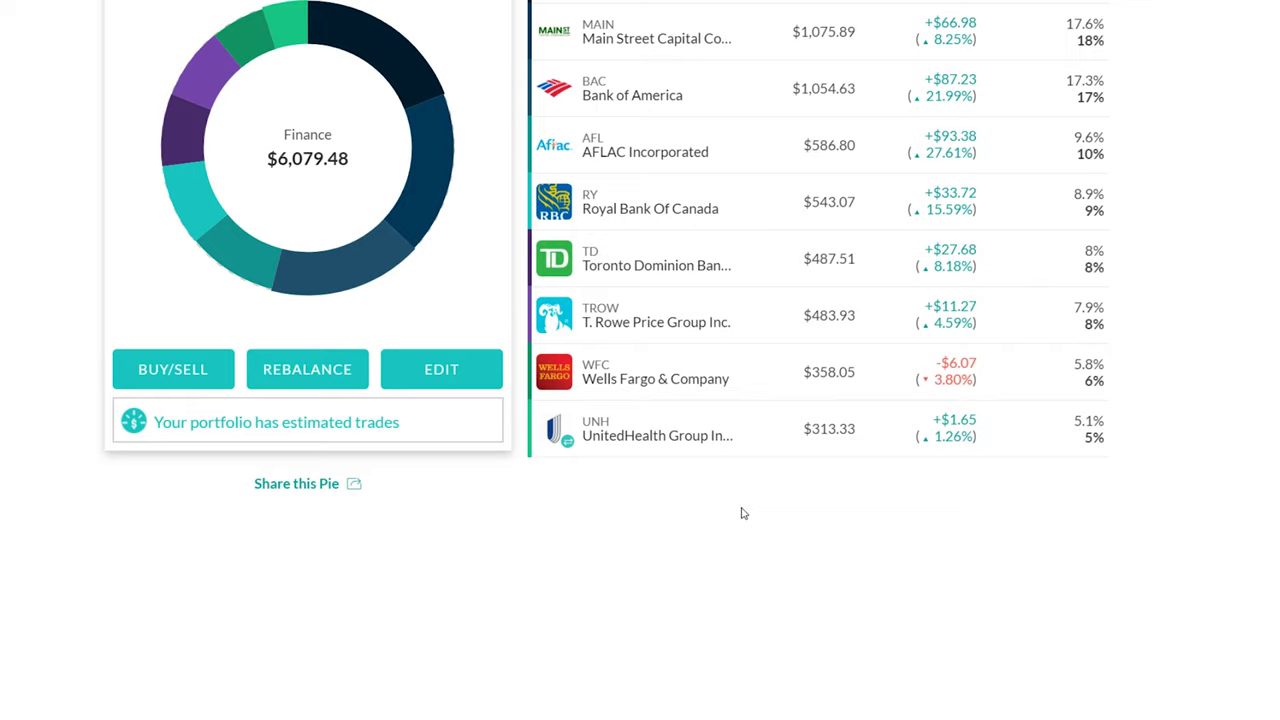
pyautogui.scroll(6, 740, 474)
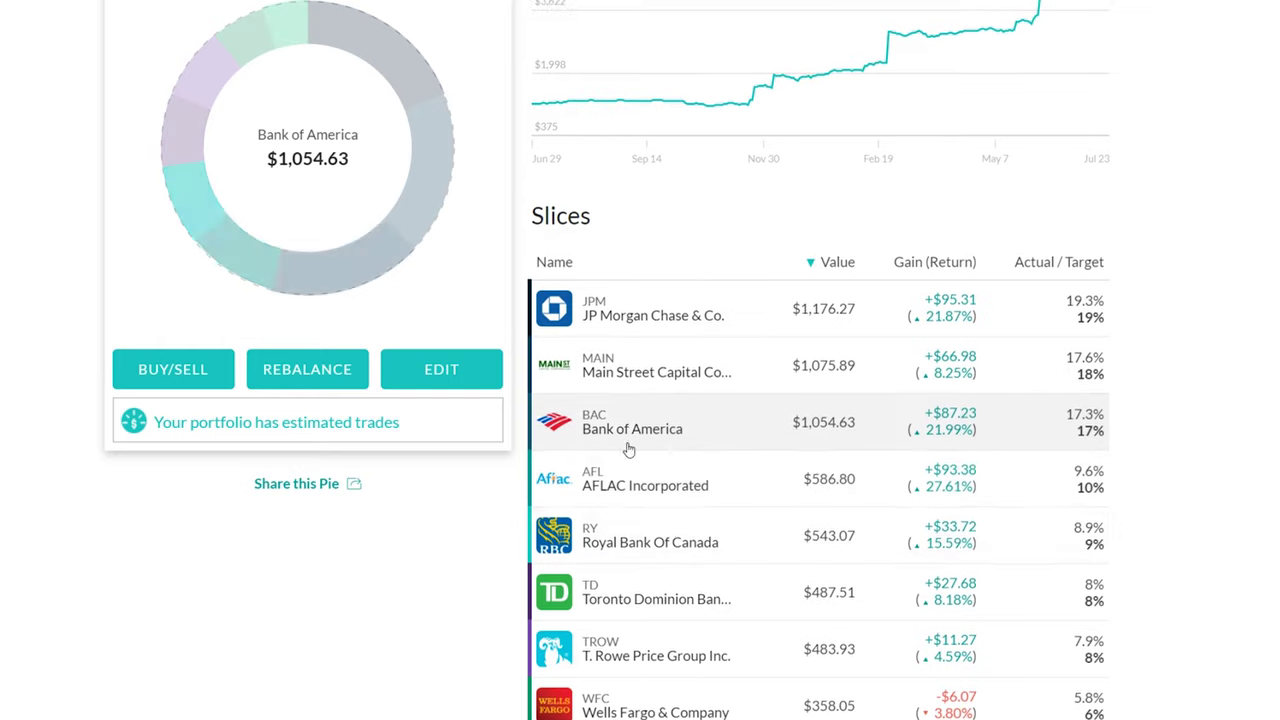
pyautogui.scroll(1, 658, 523)
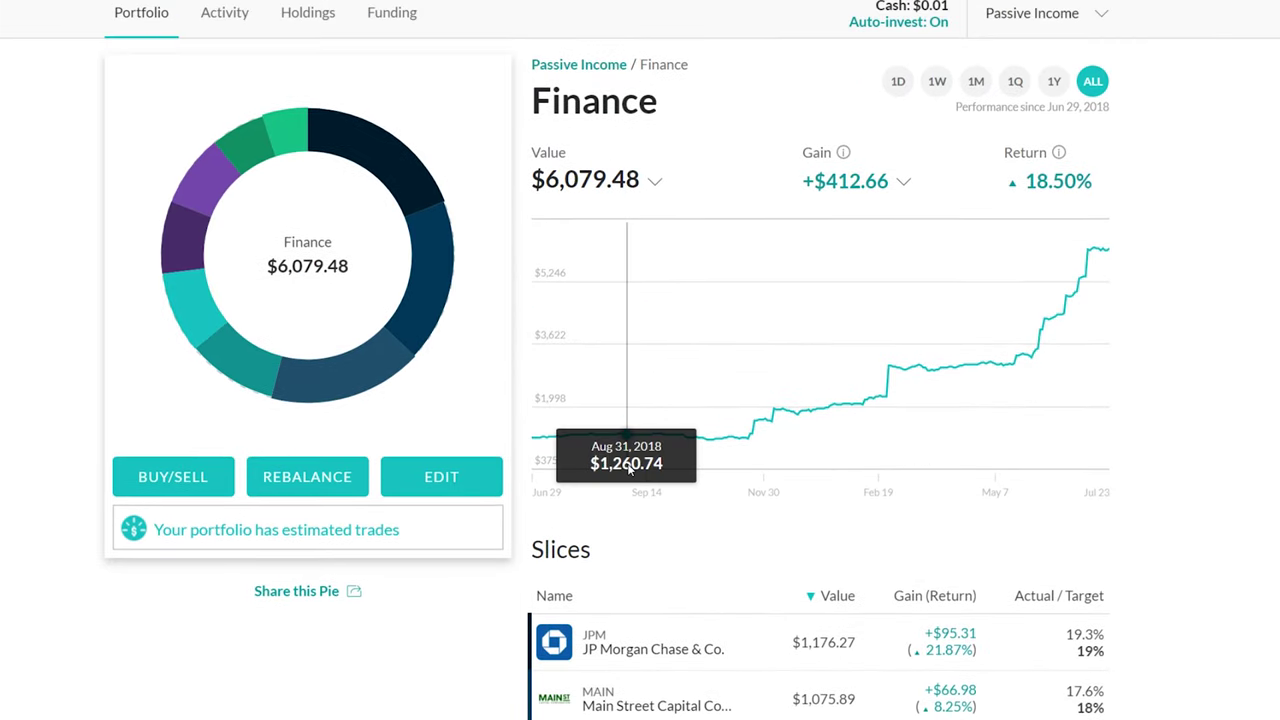
pyautogui.scroll(-5, 503, 511)
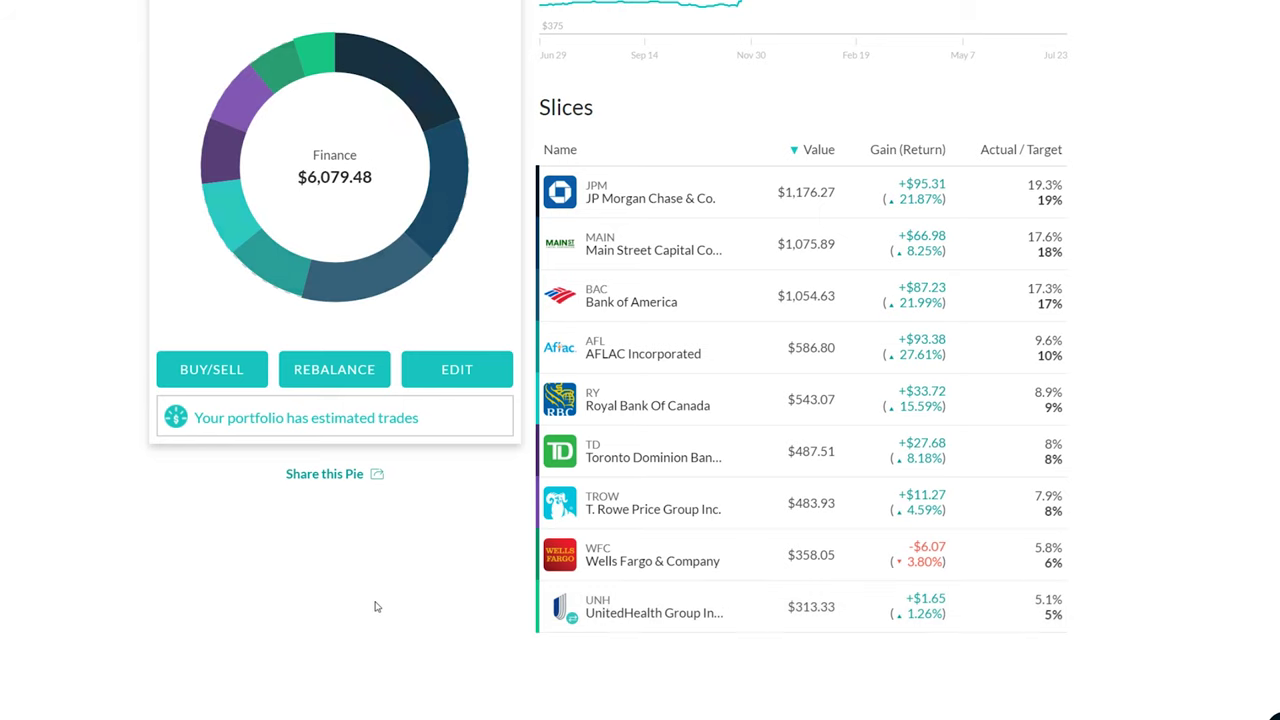
pyautogui.scroll(4, 351, 657)
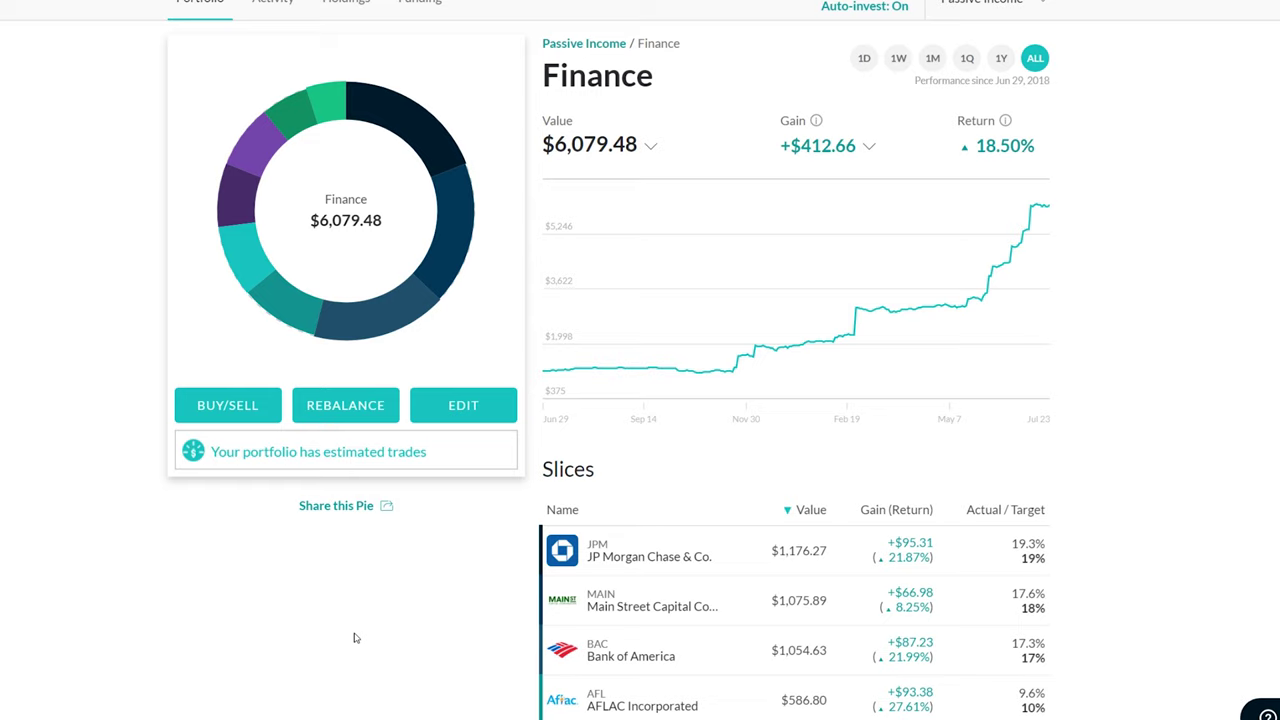
pyautogui.scroll(-4, 353, 637)
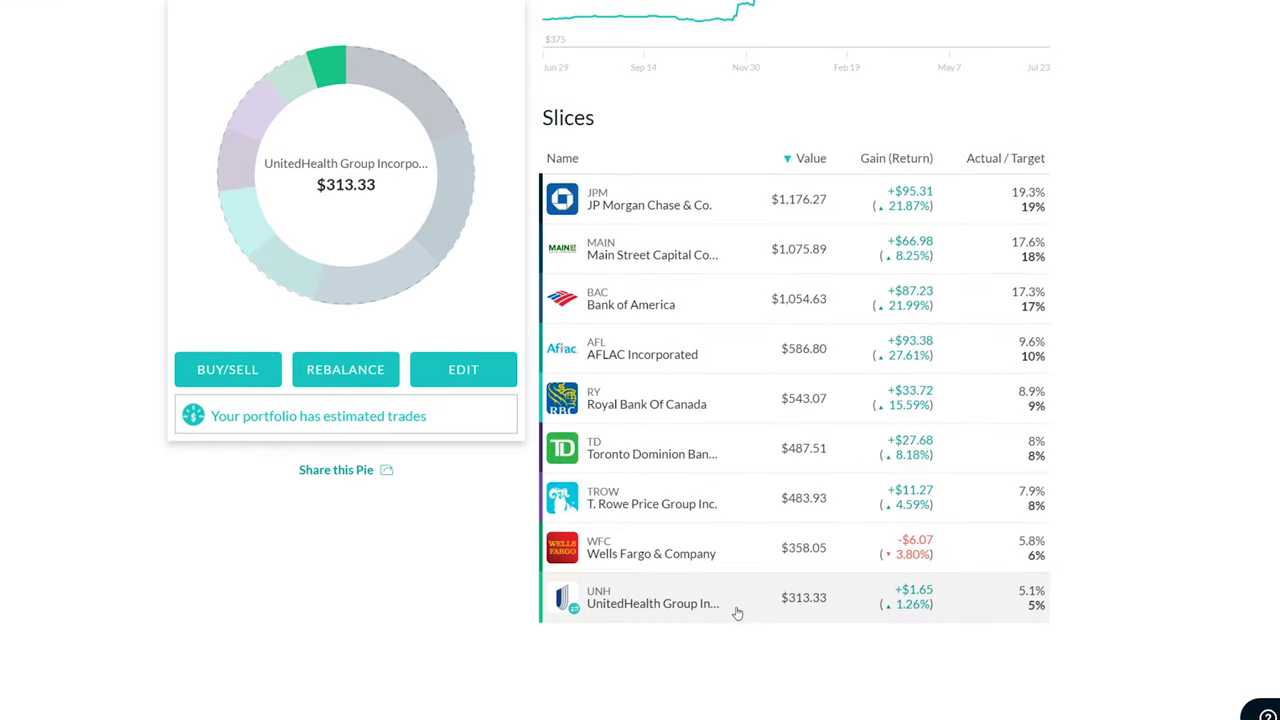
# Open the UnitedHealth Group holding in the Finance slice and review its performance, position details and pending sell
pyautogui.click(636, 601)
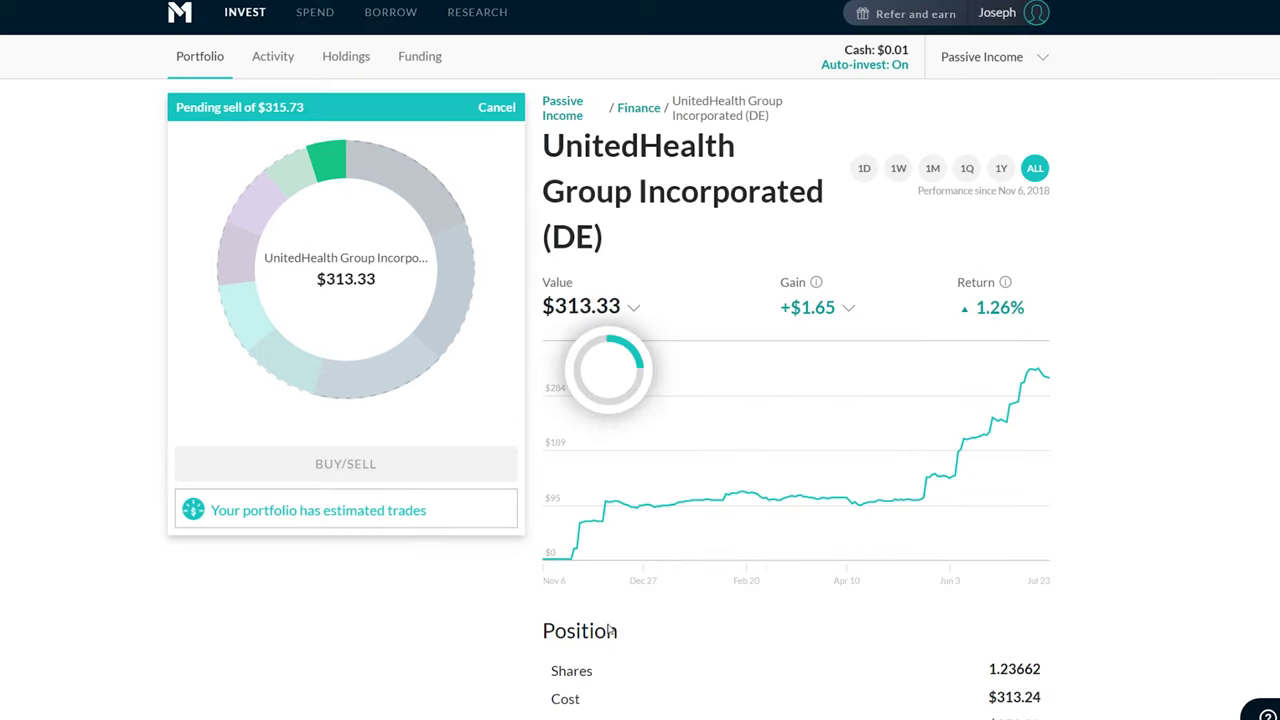
pyautogui.scroll(-1, 290, 427)
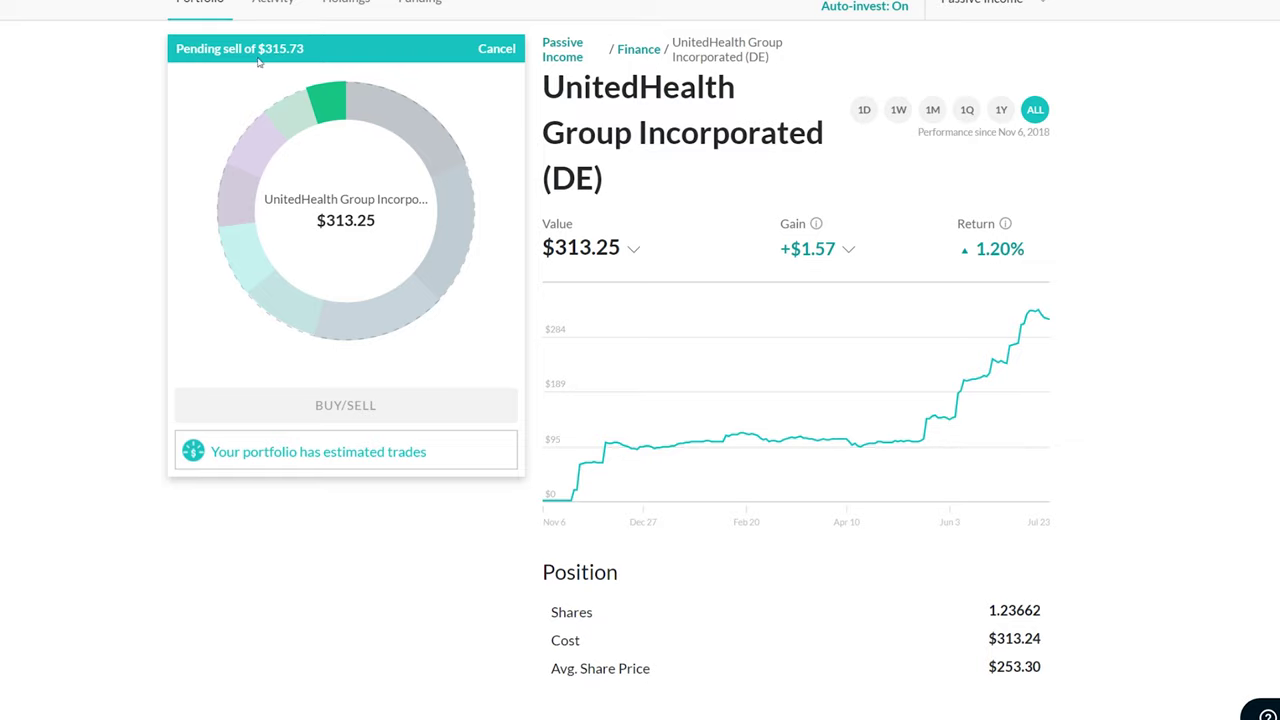
pyautogui.scroll(1, 25, 350)
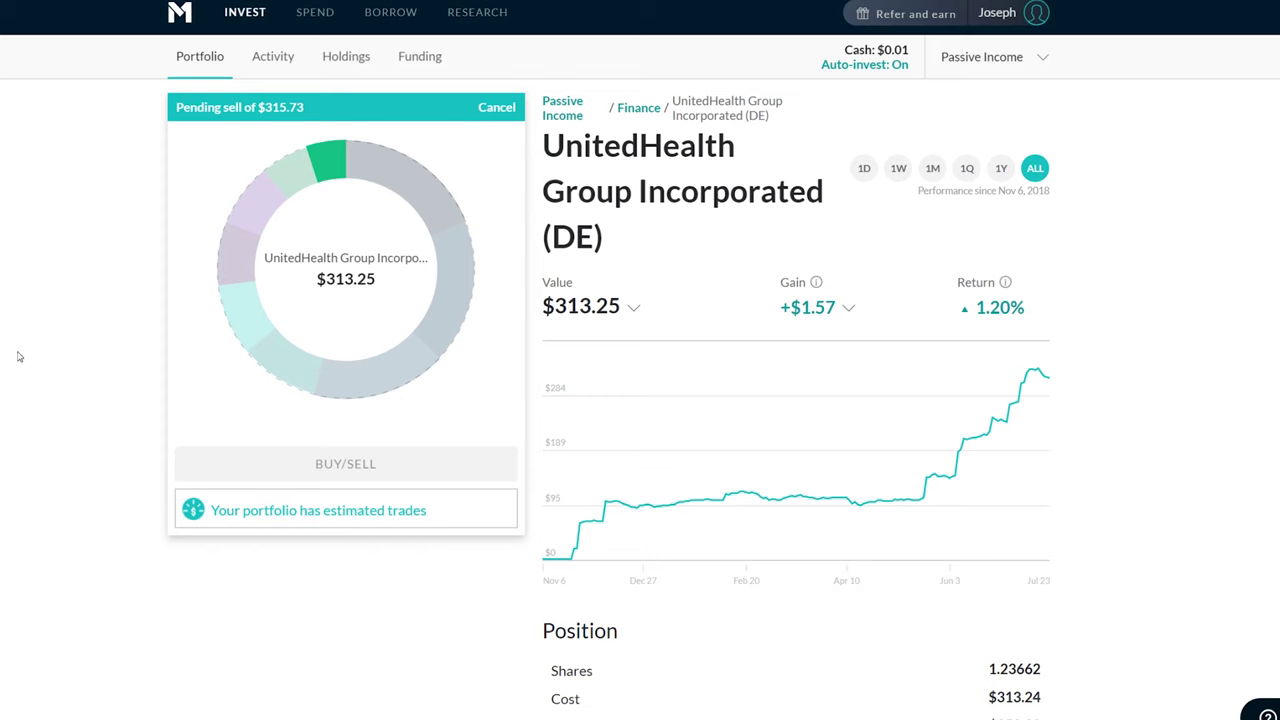
# Return to the Passive Income portfolio overview, open the Health Care slice and check its holdings, including UnitedHealth Group
pyautogui.click(198, 56)
pyautogui.scroll(-1, 78, 351)
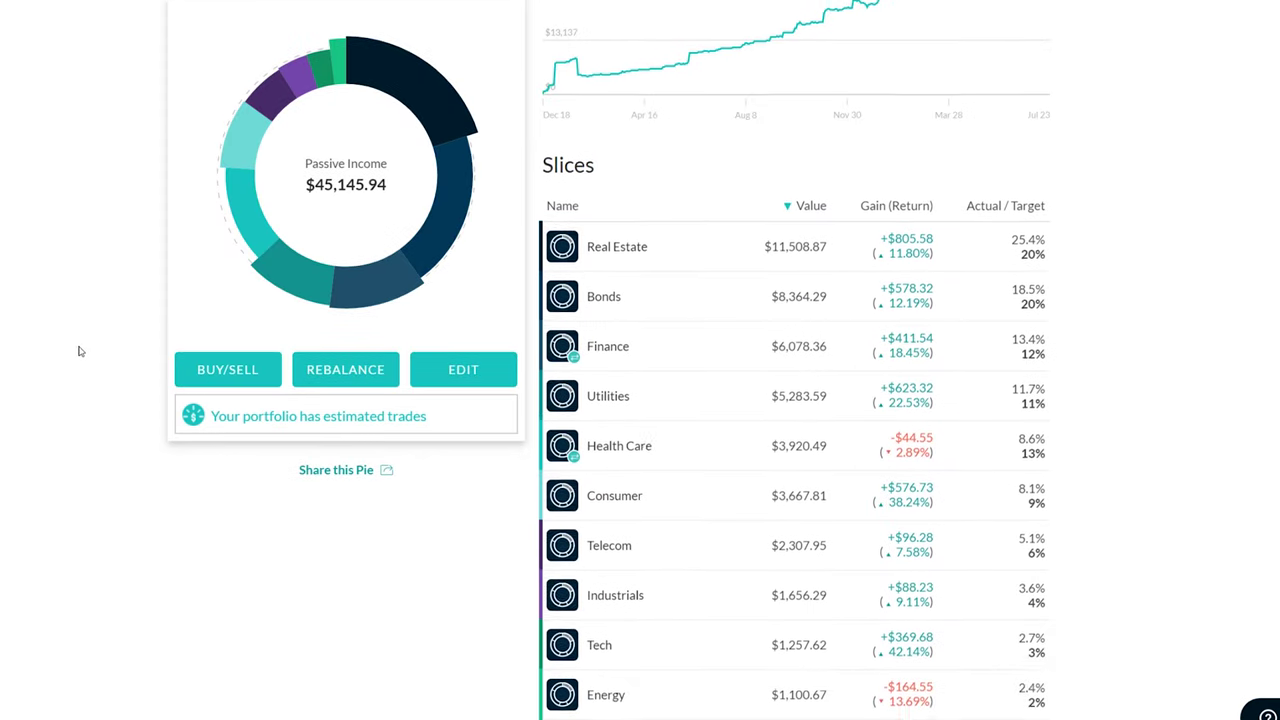
pyautogui.click(672, 441)
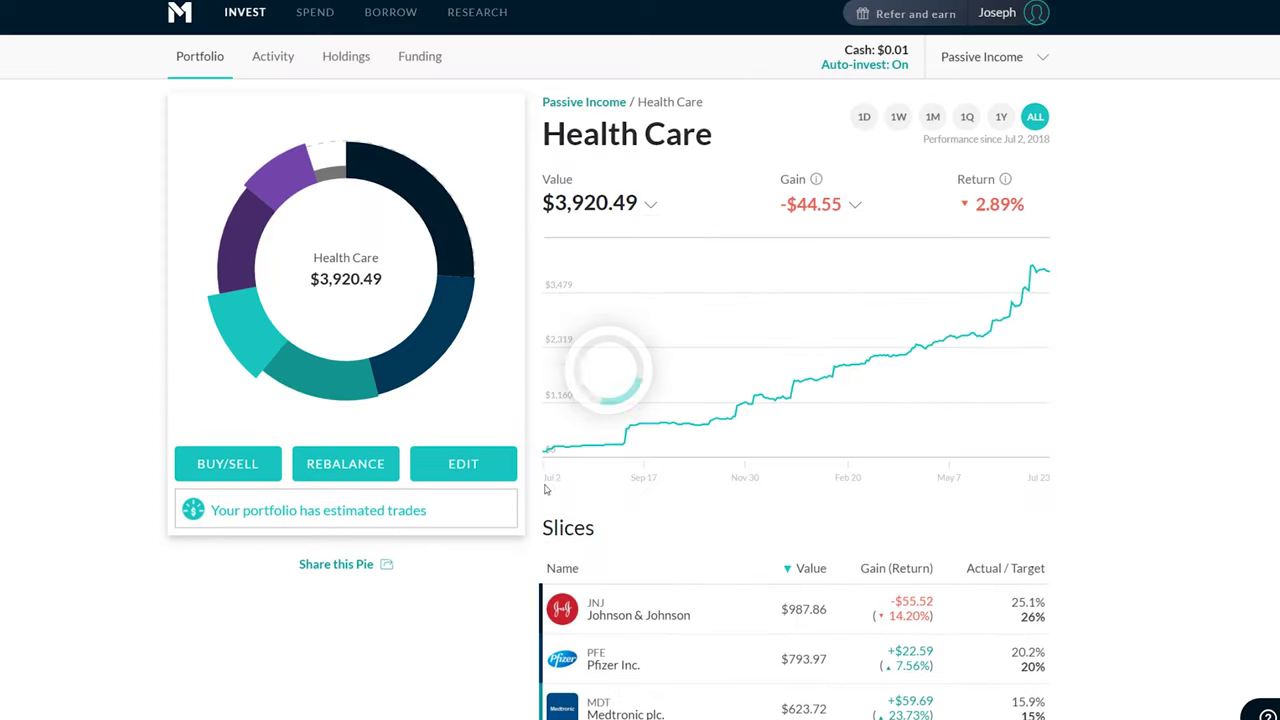
pyautogui.scroll(-4, 393, 540)
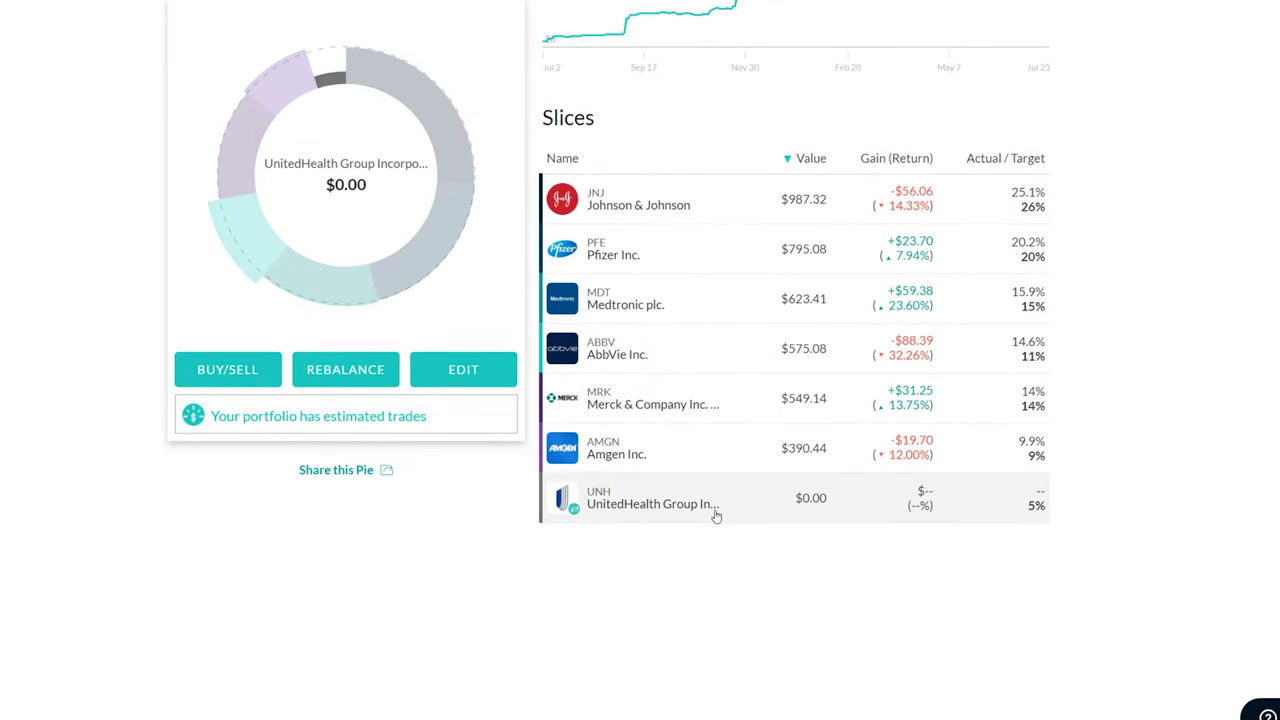
pyautogui.click(631, 507)
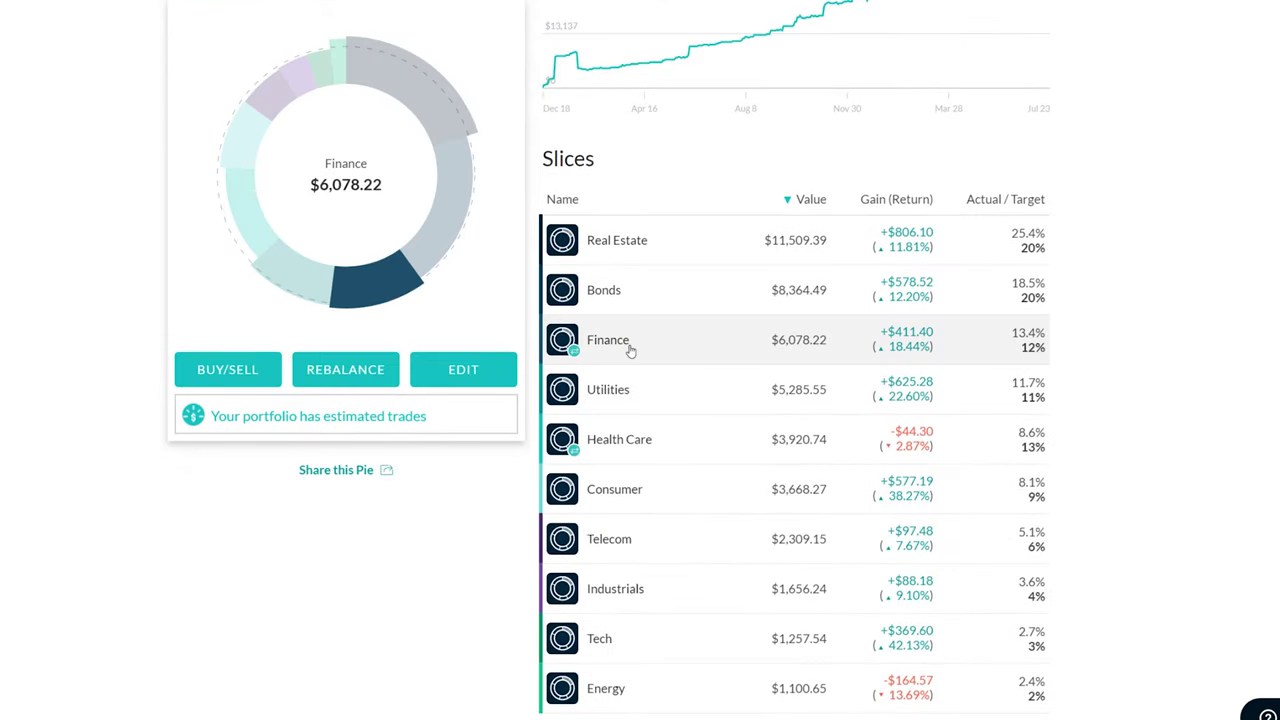
# Open the Finance slice of the Passive Income portfolio for editing and select UnitedHealth Group Incorporated in its holdings
pyautogui.click(630, 350)
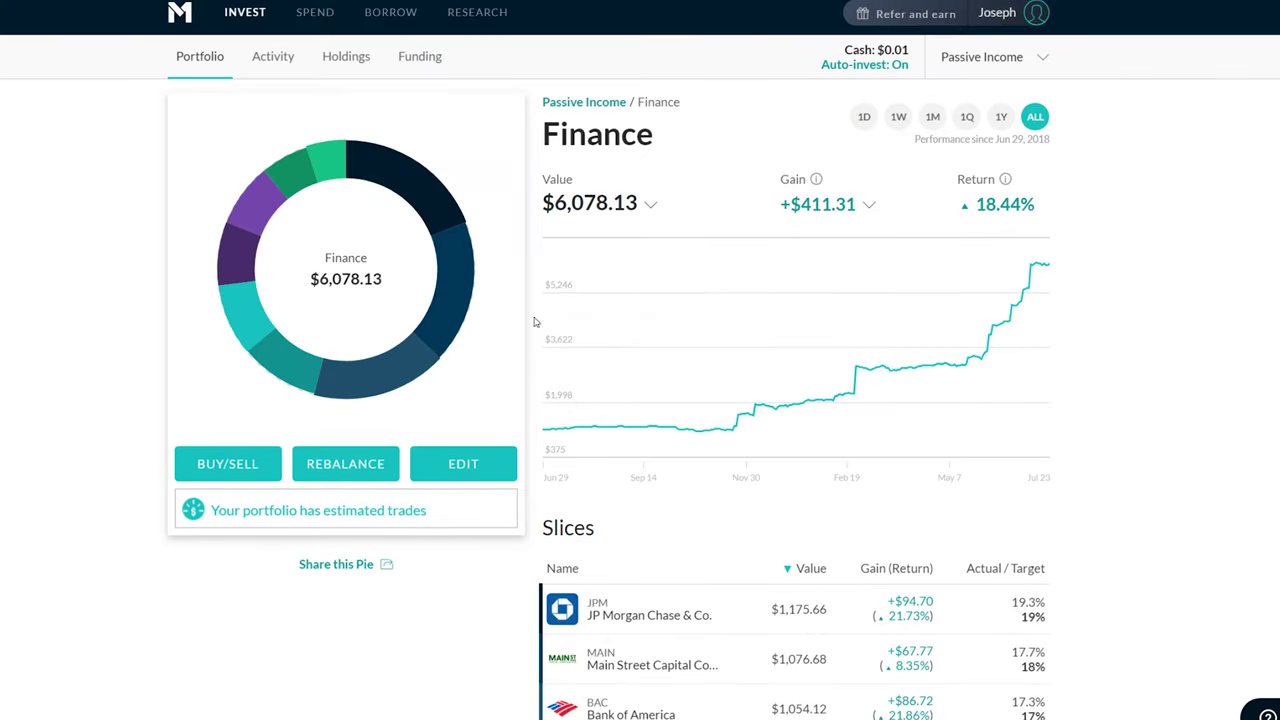
pyautogui.scroll(-3, 530, 321)
pyautogui.scroll(-3, 527, 322)
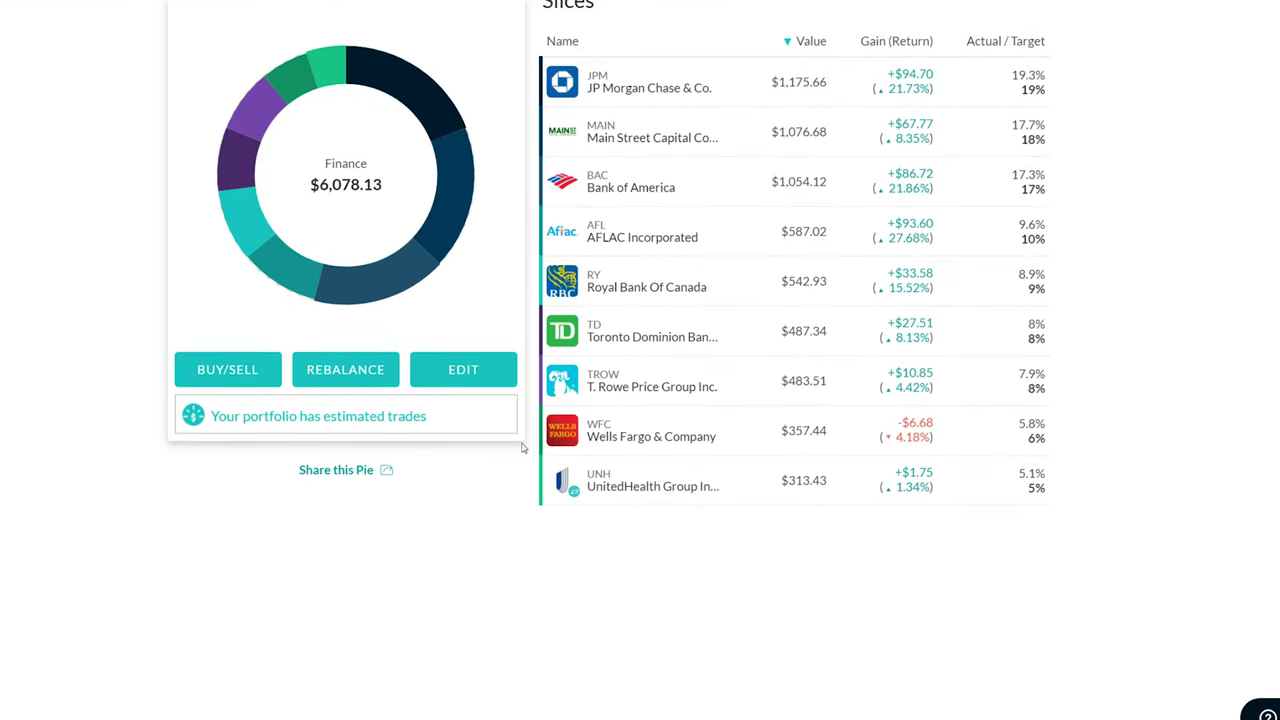
pyautogui.click(480, 369)
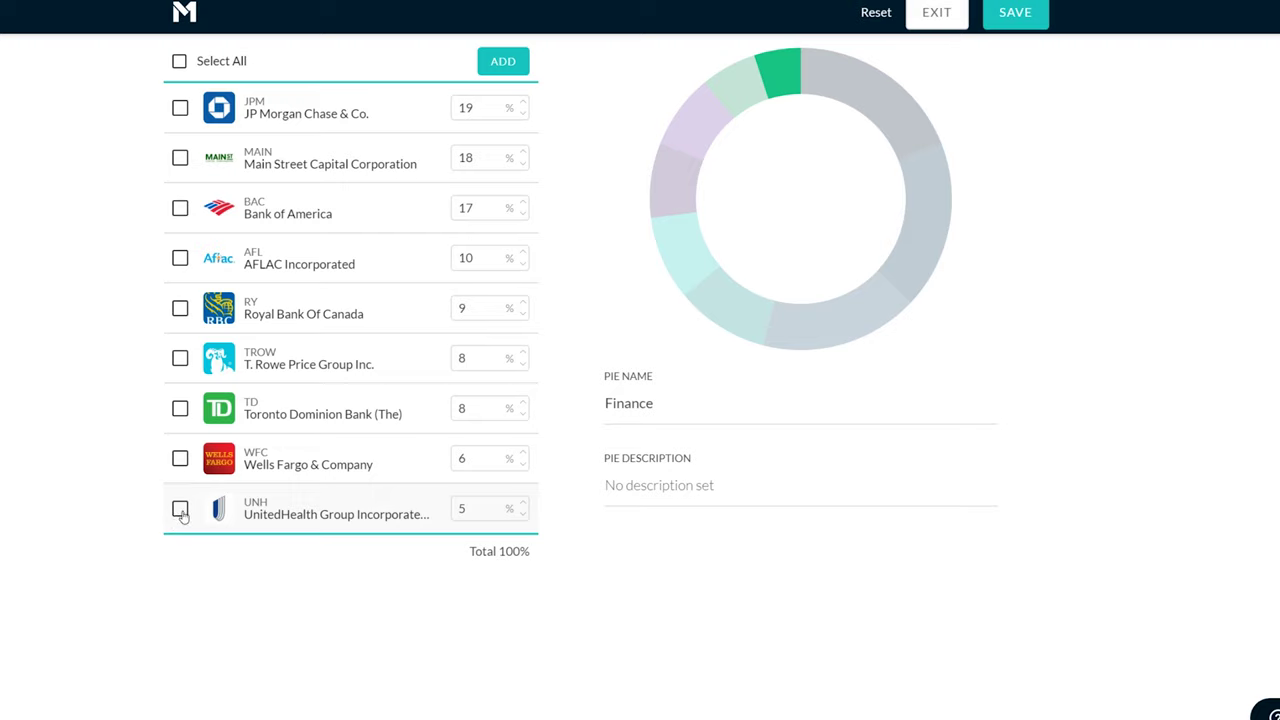
pyautogui.click(180, 508)
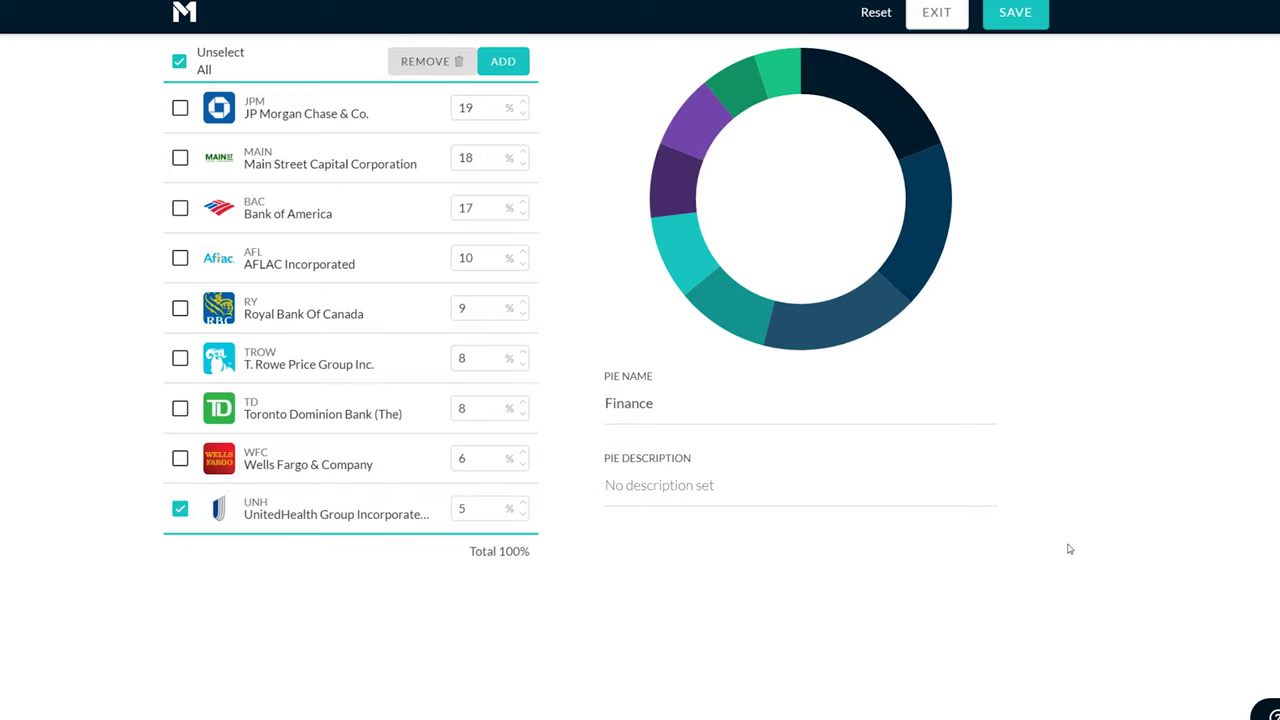